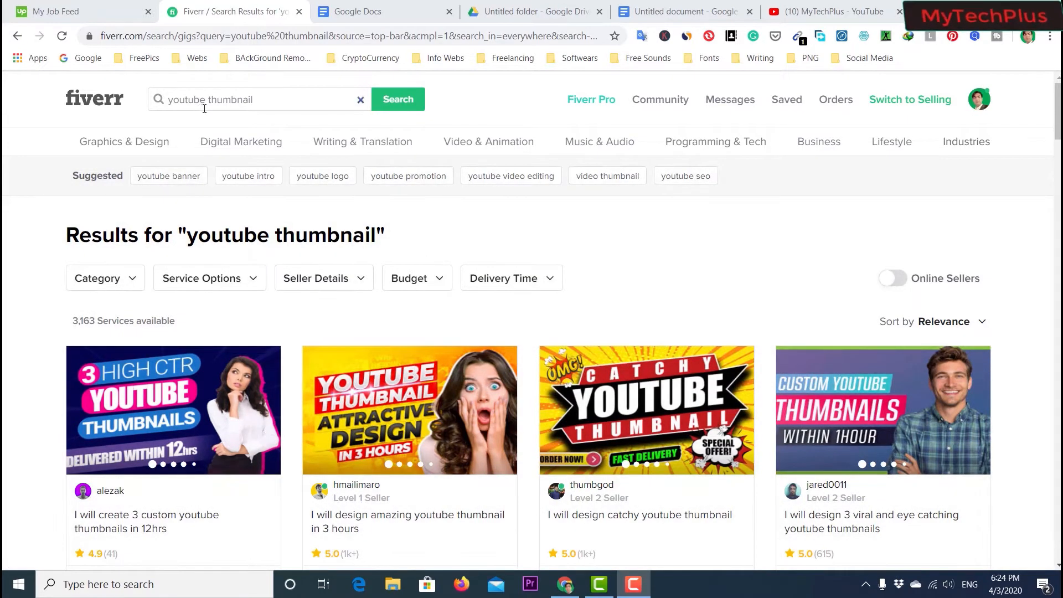
- Browse the Fiverr search results for YouTube thumbnail gigs, reviewing their designs and starting prices
scroll(519, 202, "down", 2)
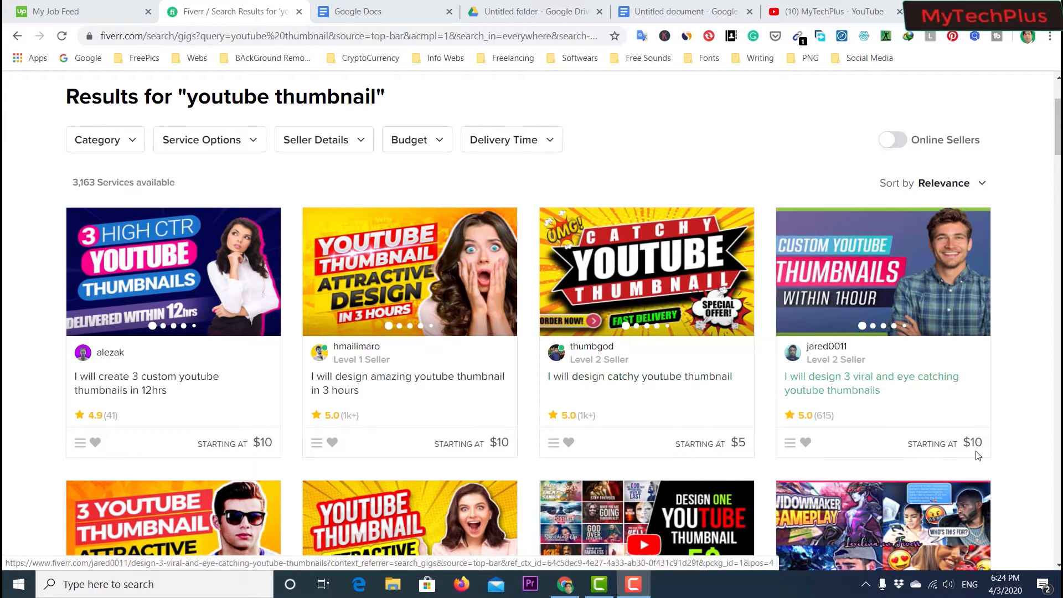
scroll(769, 349, "down", 5)
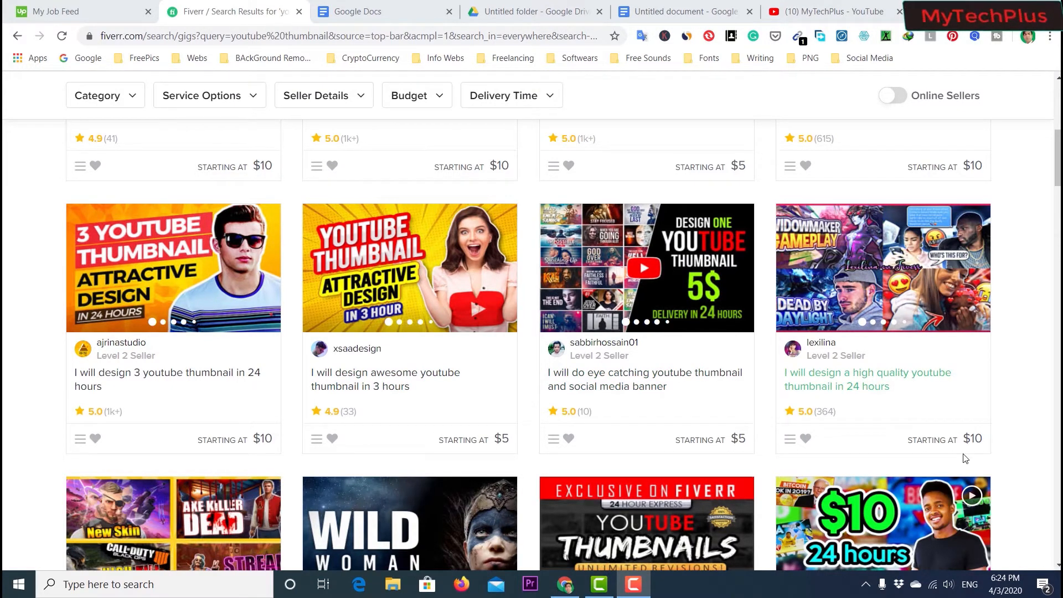
scroll(753, 382, "down", 6)
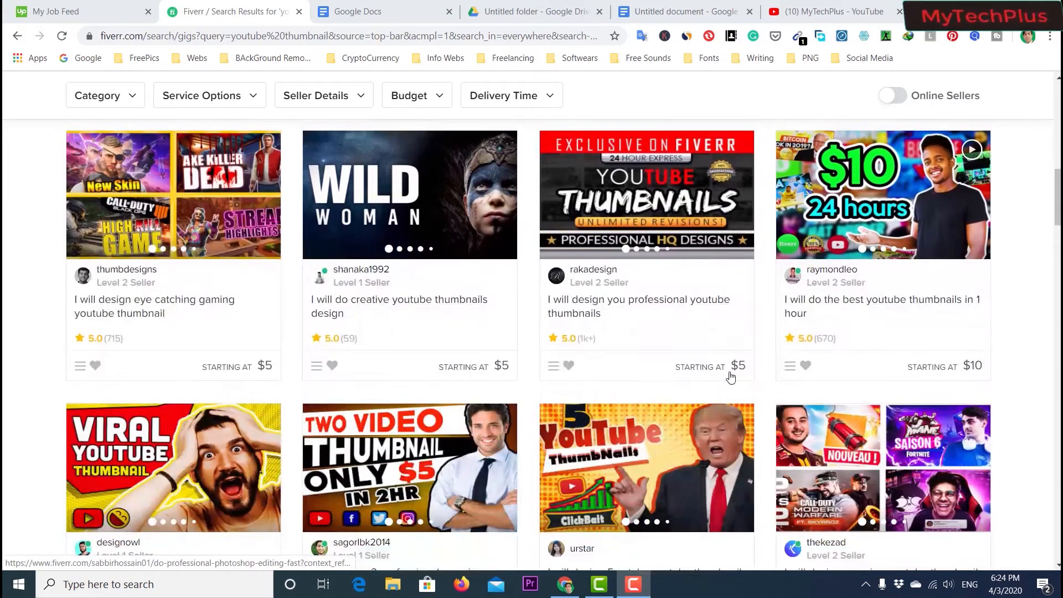
scroll(730, 376, "up", 8)
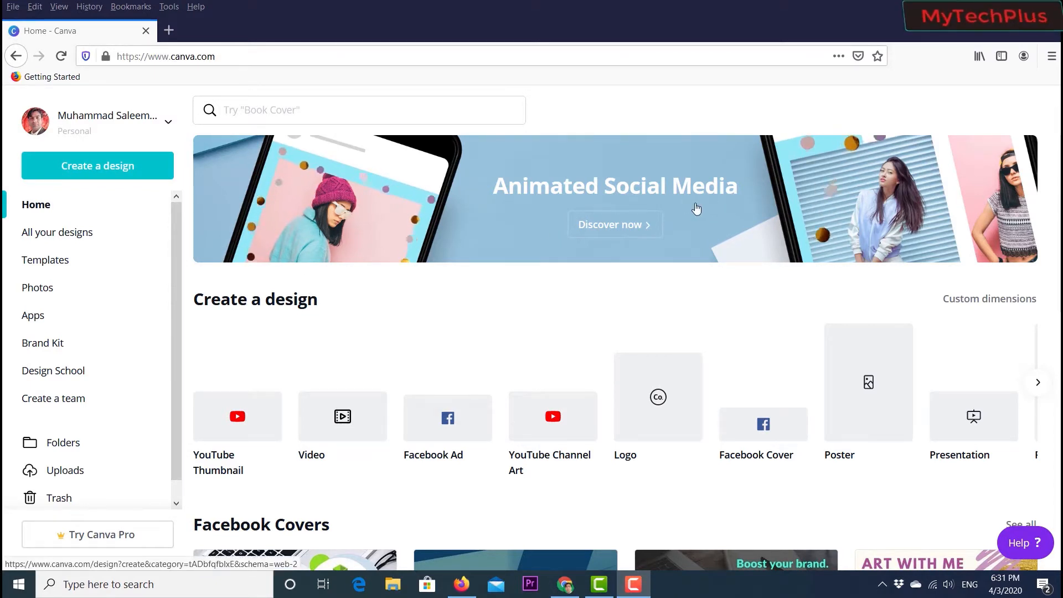
- Scroll through the Canva home page to examine the design types and template sections offered
scroll(432, 318, "down", 1)
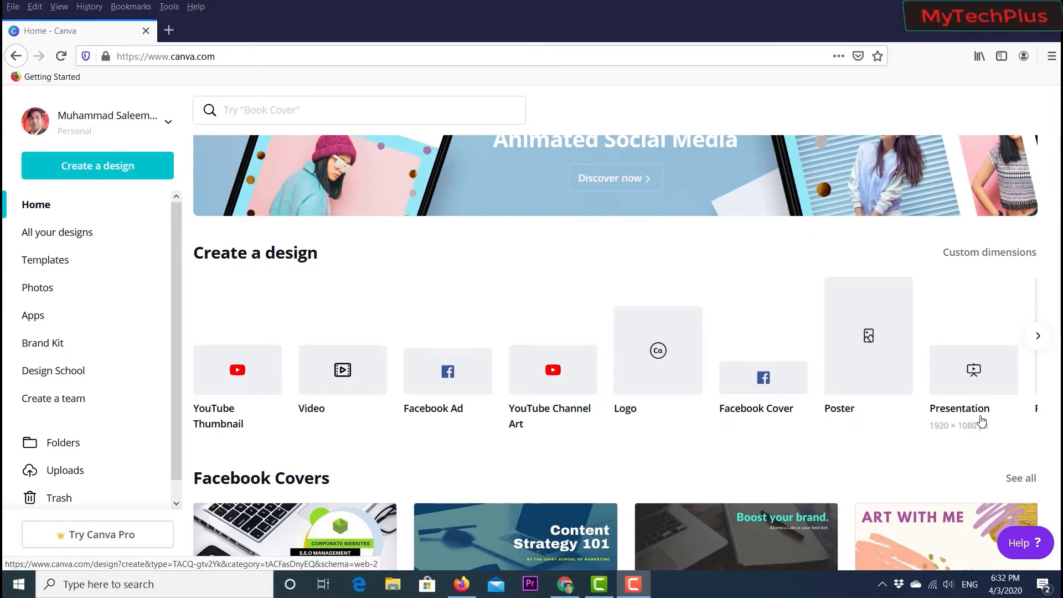
scroll(979, 422, "down", 5)
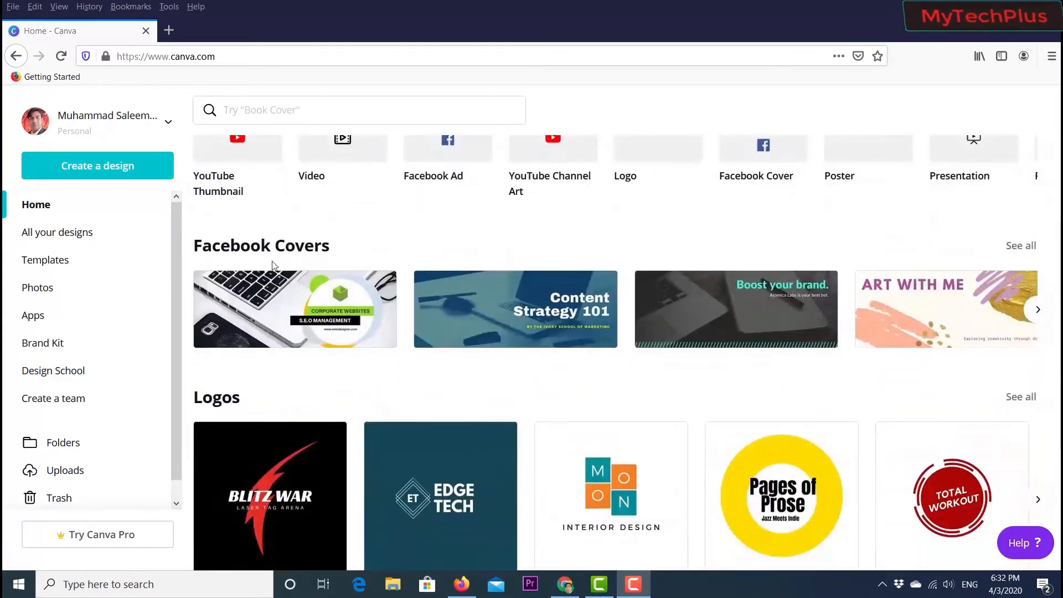
scroll(573, 280, "down", 1)
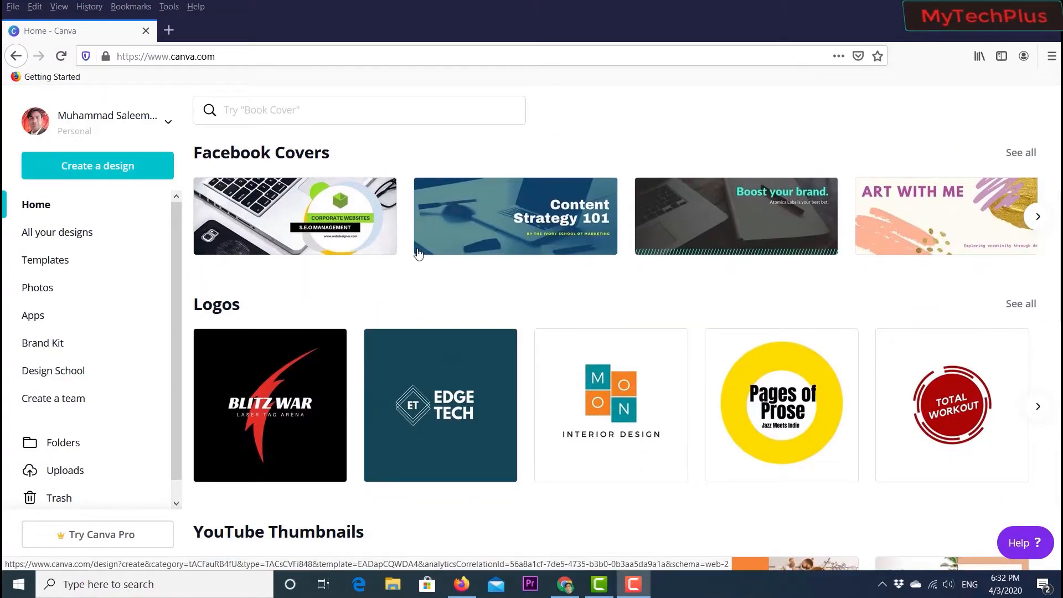
scroll(423, 261, "up", 1)
scroll(565, 301, "down", 3)
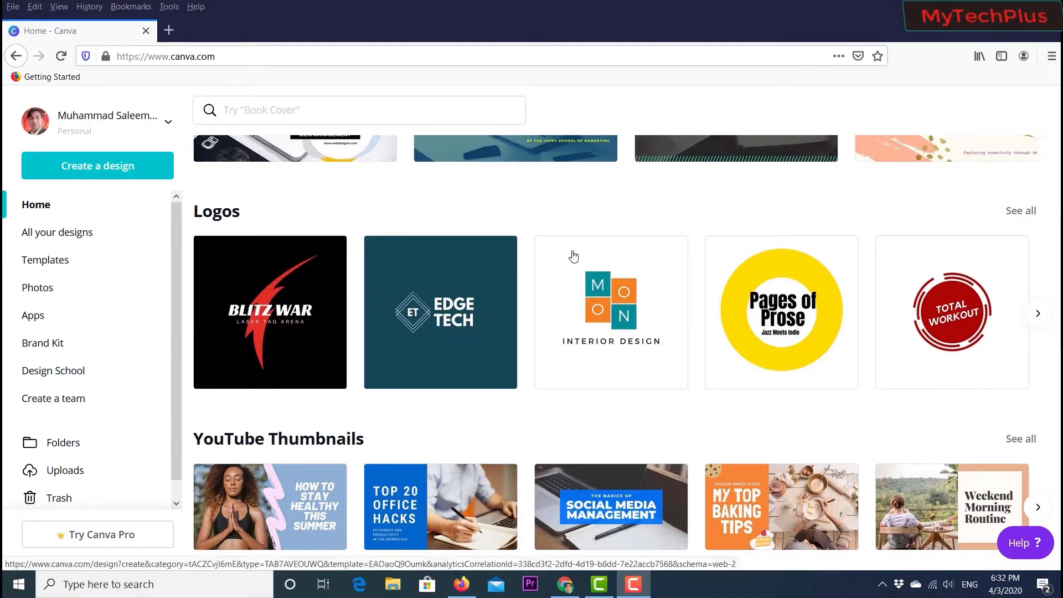
scroll(574, 254, "up", 3)
scroll(571, 275, "down", 2)
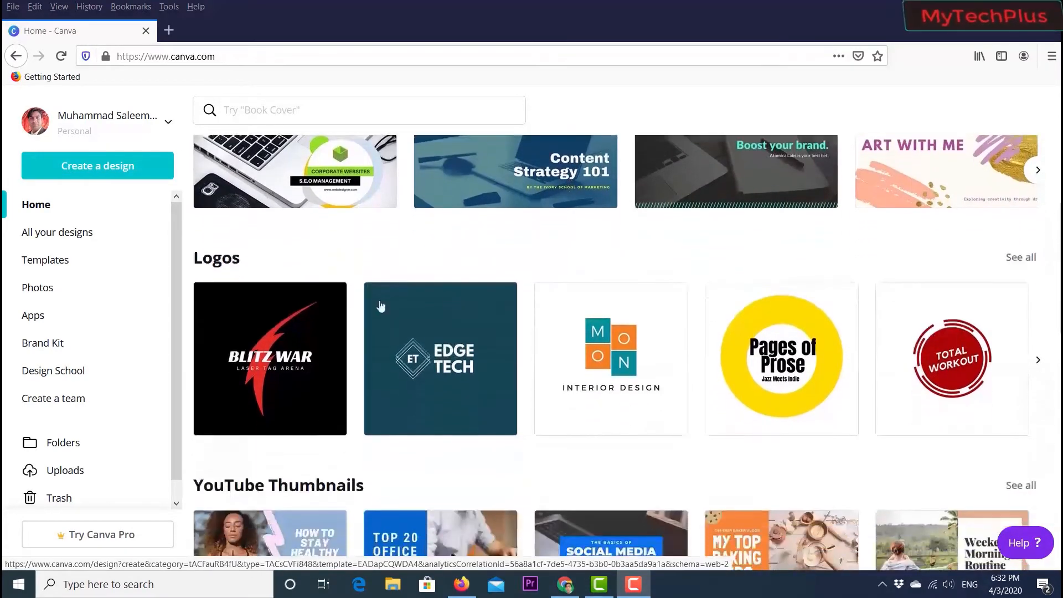
scroll(387, 357, "down", 2)
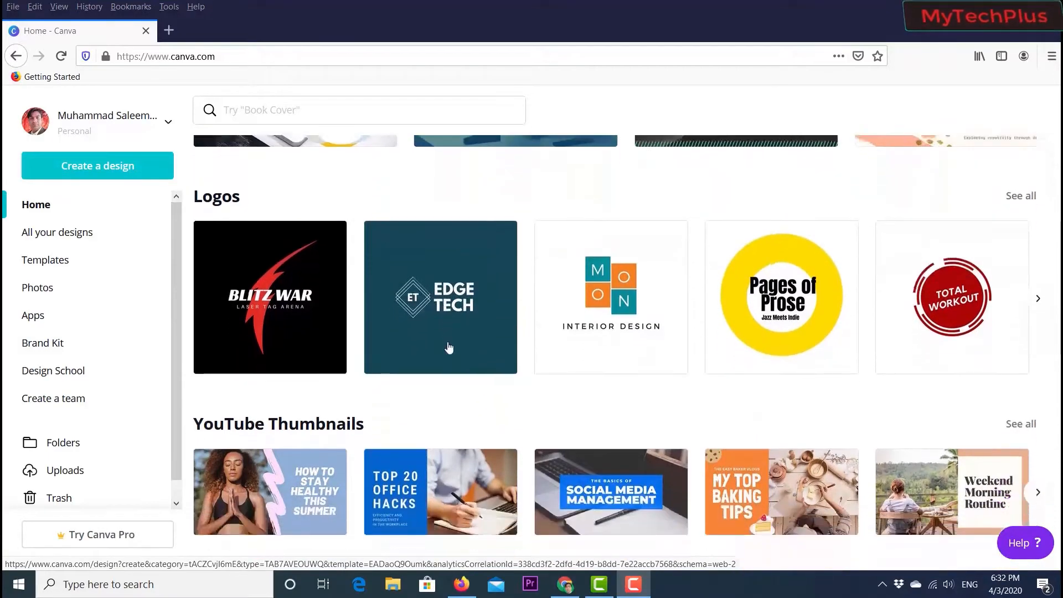
scroll(676, 314, "down", 1)
scroll(498, 310, "down", 1)
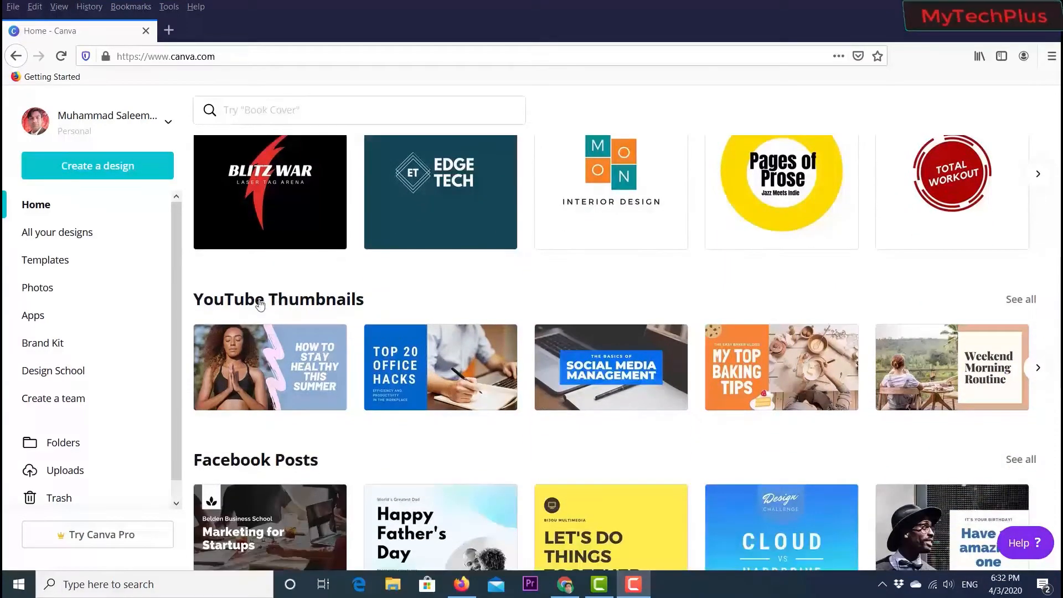
scroll(258, 327, "down", 1)
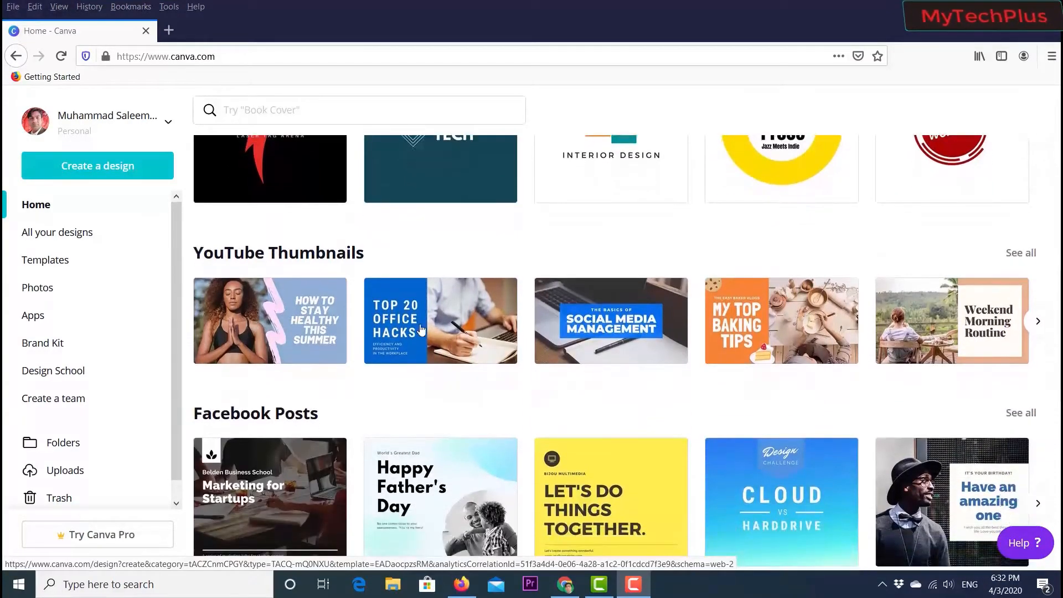
scroll(335, 333, "down", 2)
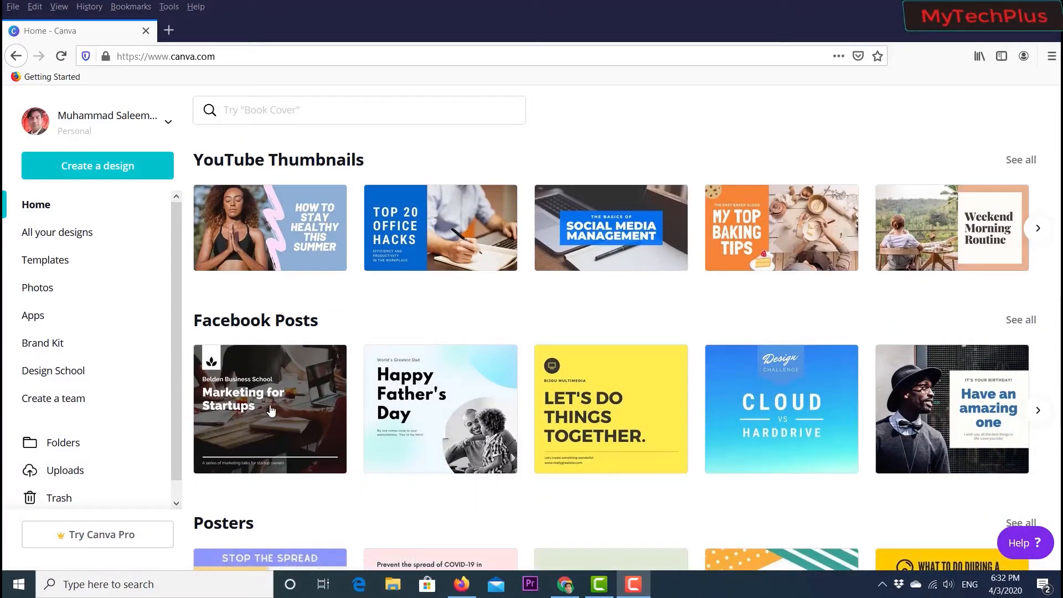
scroll(919, 328, "down", 2)
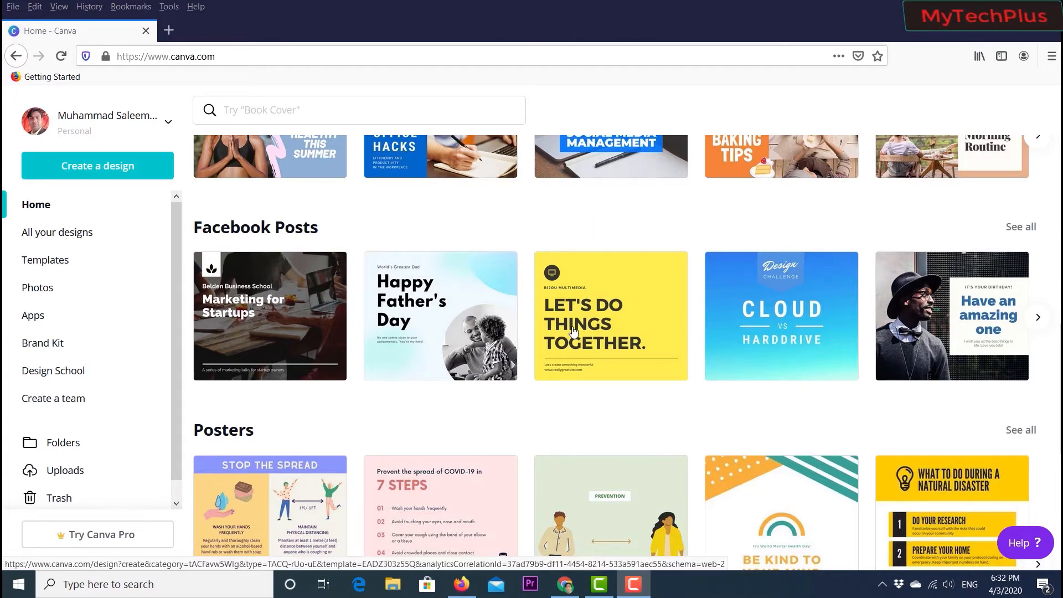
scroll(553, 343, "down", 2)
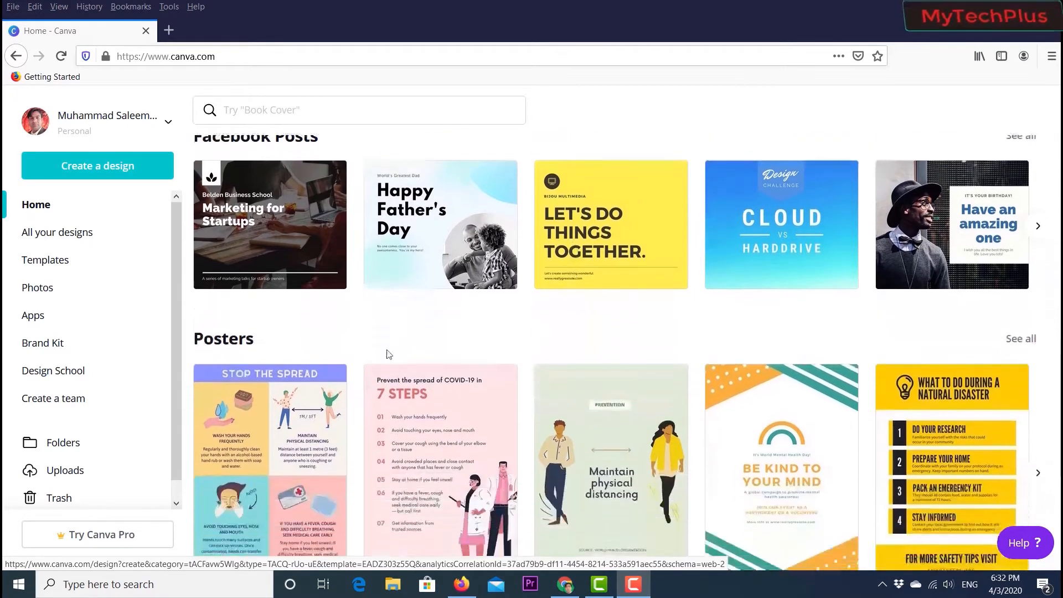
scroll(499, 382, "down", 2)
scroll(499, 382, "down", 1)
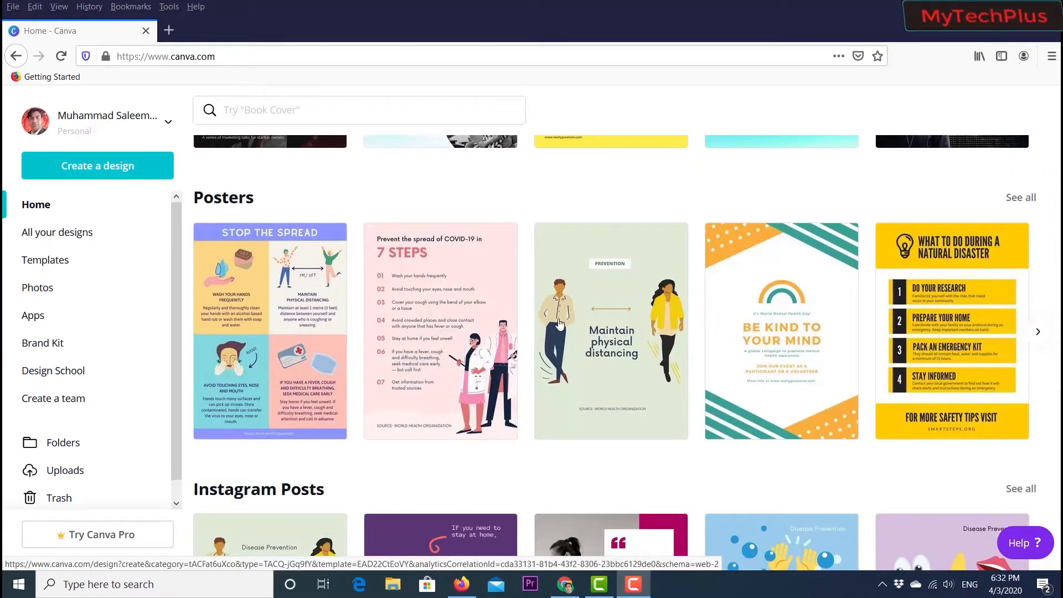
scroll(685, 327, "down", 1)
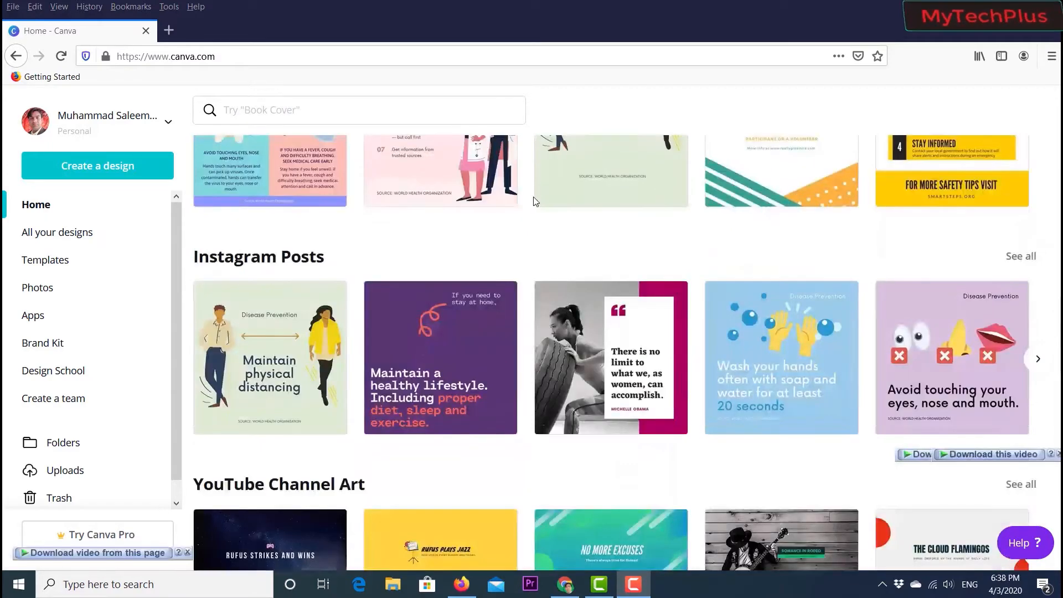
scroll(259, 233, "down", 1)
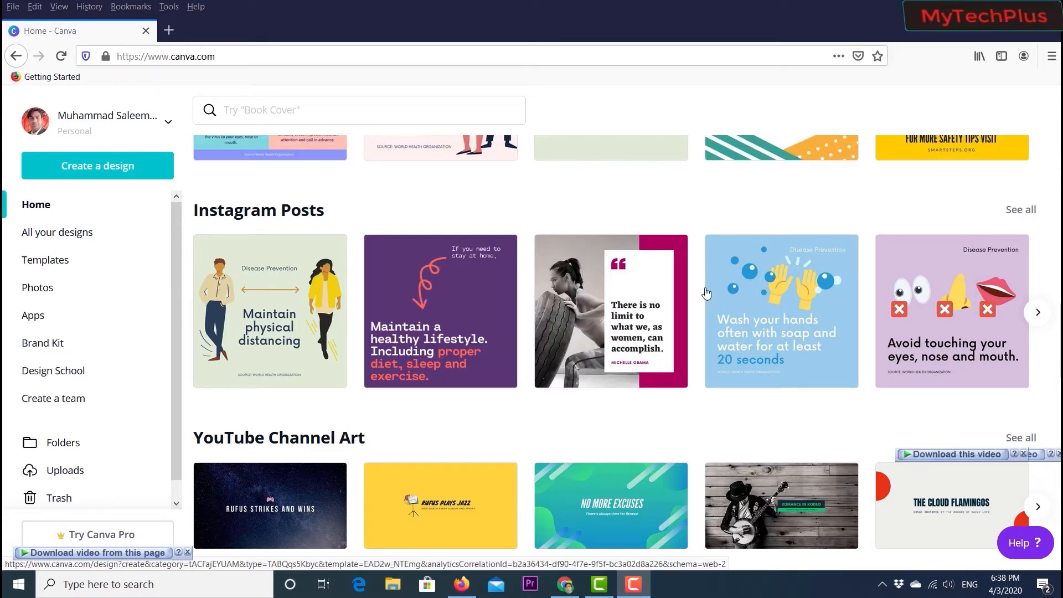
scroll(706, 294, "down", 3)
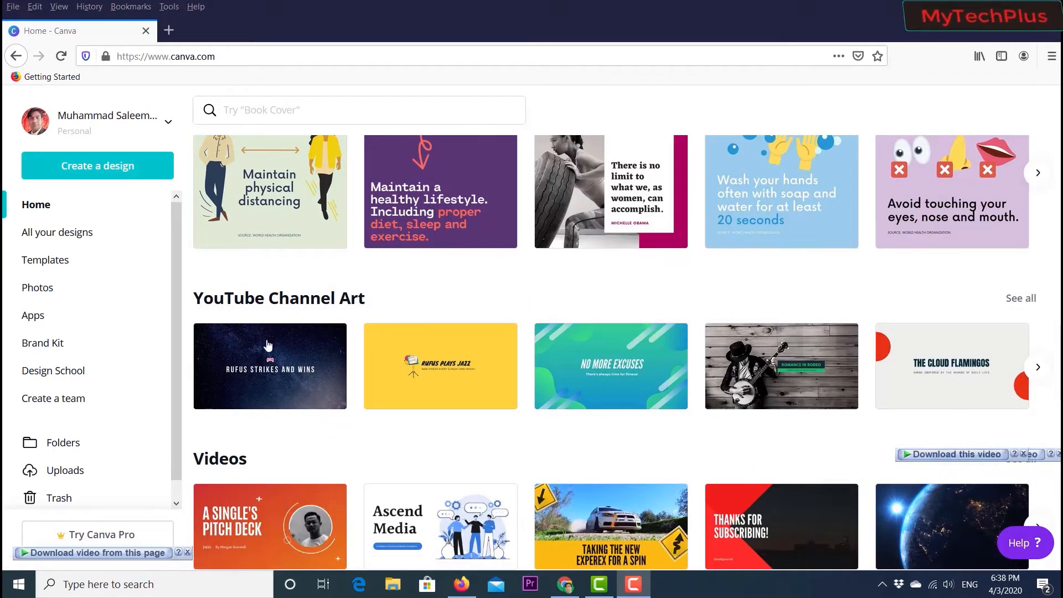
- Page through the YouTube Channel Art templates and examine the neighbouring Videos section
left_click(1038, 367)
left_click(1038, 370)
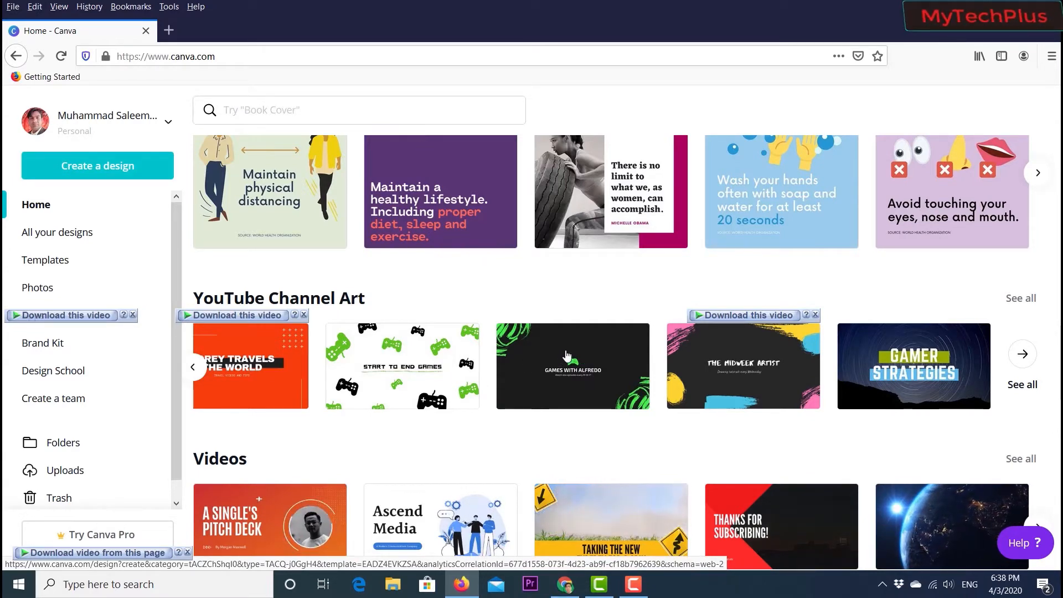
scroll(593, 371, "down", 3)
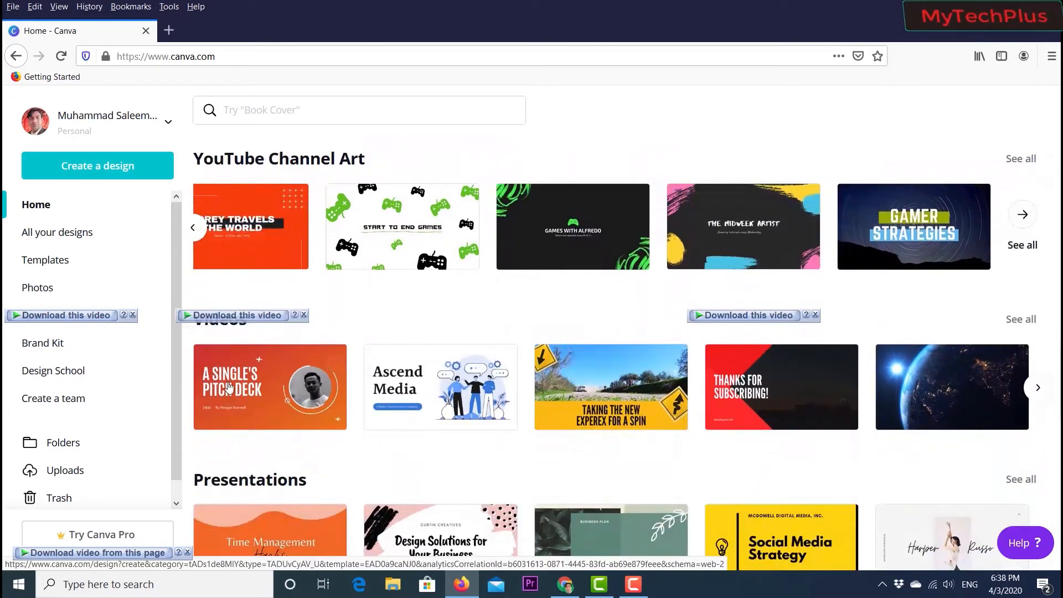
scroll(420, 373, "up", 2)
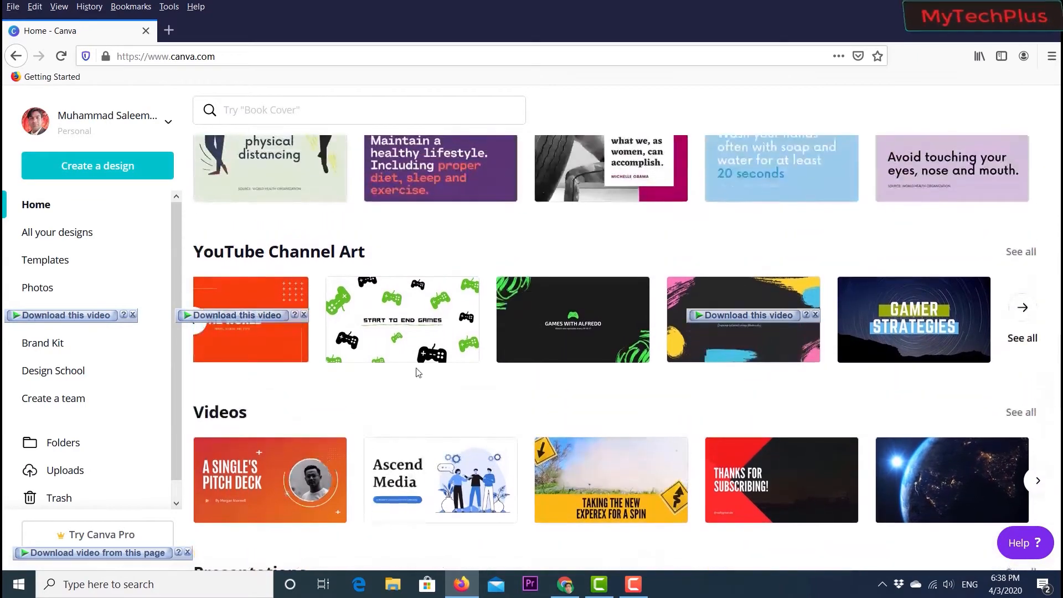
scroll(418, 373, "down", 2)
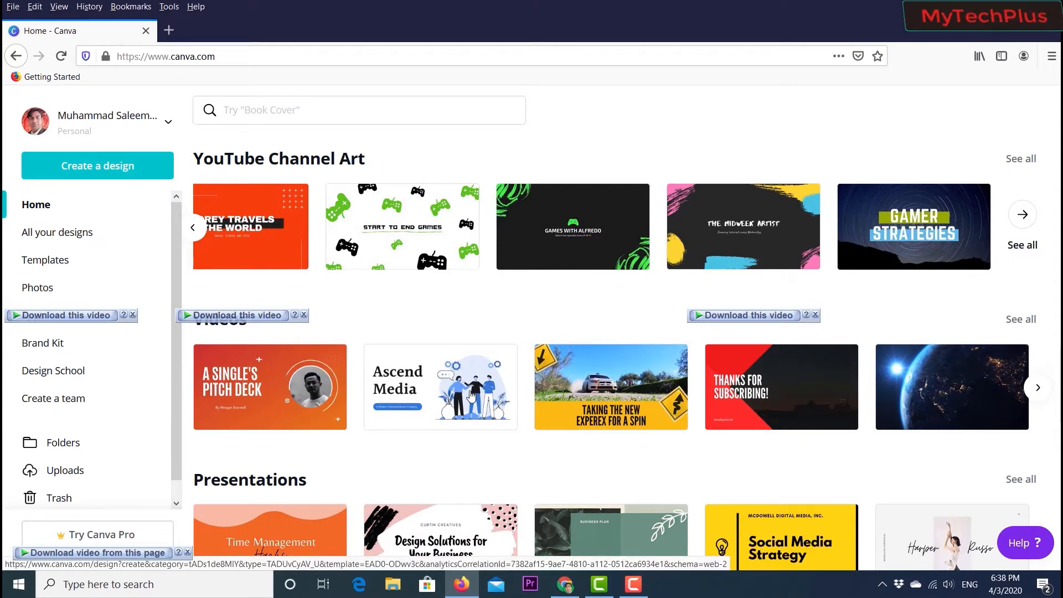
scroll(631, 392, "up", 2)
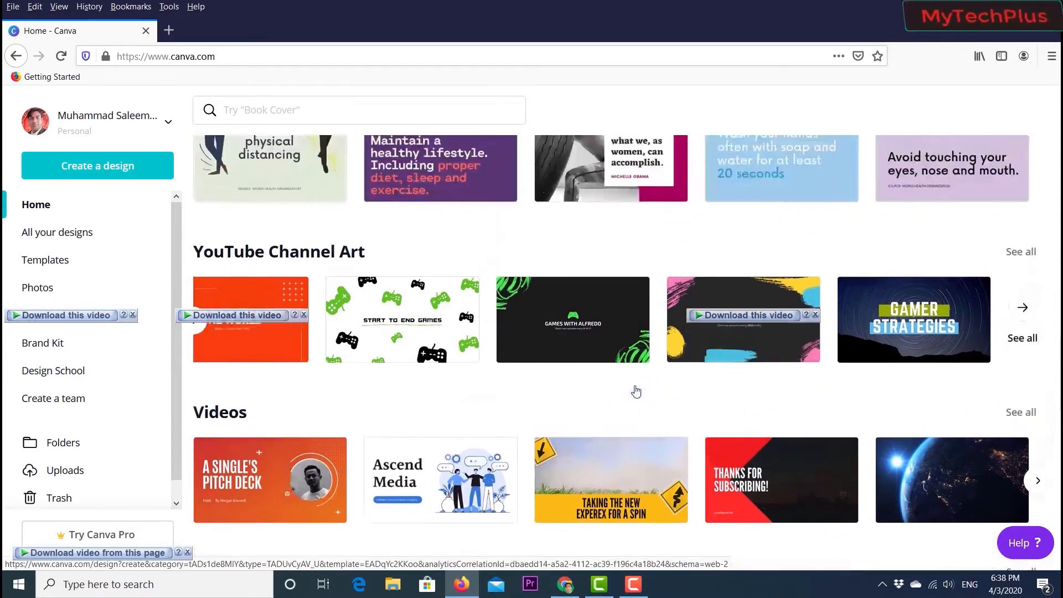
scroll(628, 393, "down", 2)
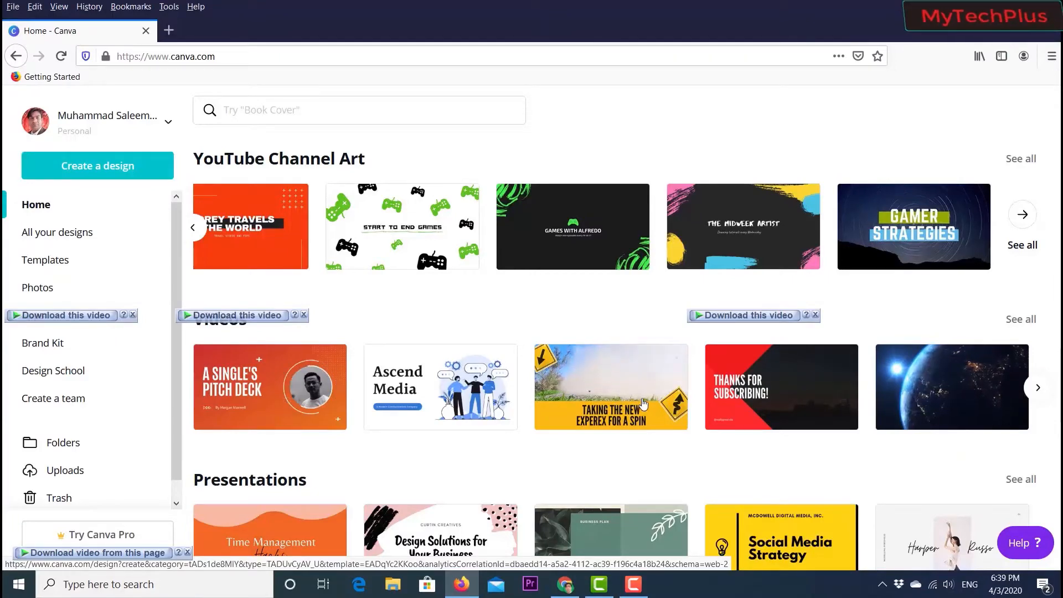
scroll(655, 399, "down", 1)
scroll(1035, 437, "up", 2)
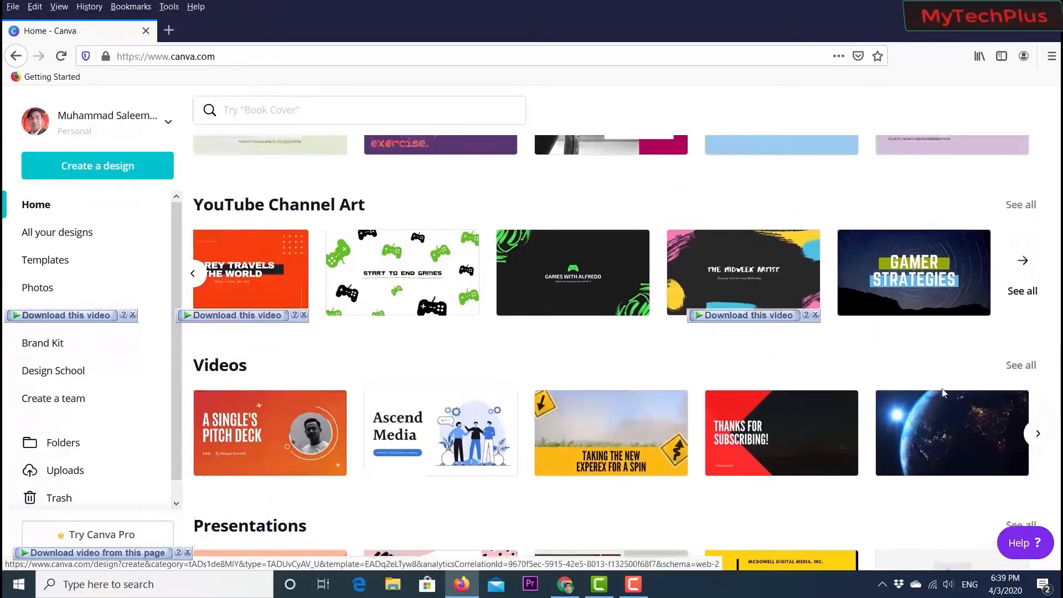
- Page through the Videos templates and scroll down through the remaining template categories
left_click(1037, 435)
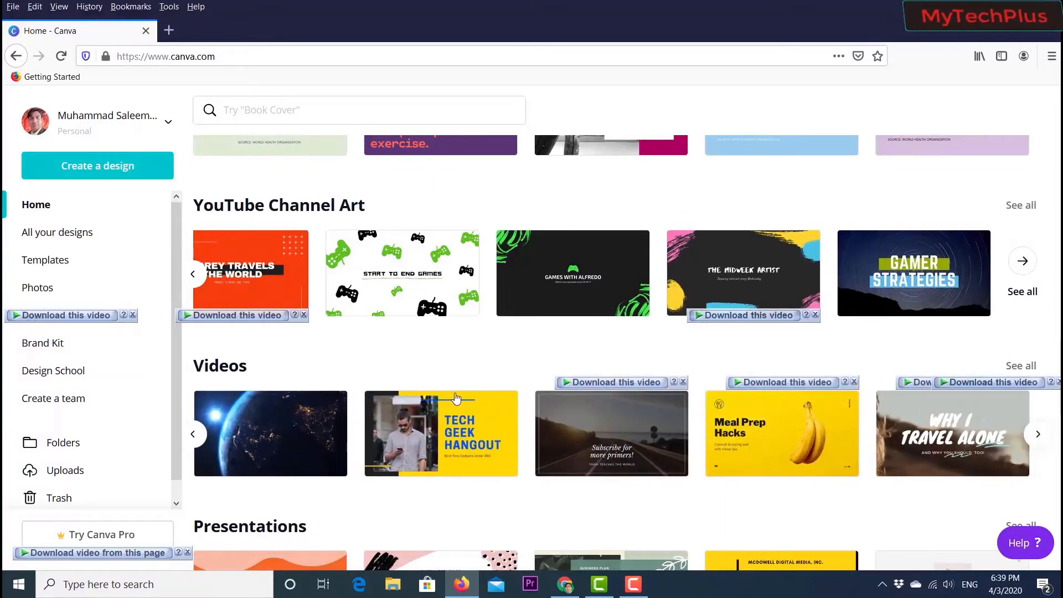
scroll(446, 397, "down", 3)
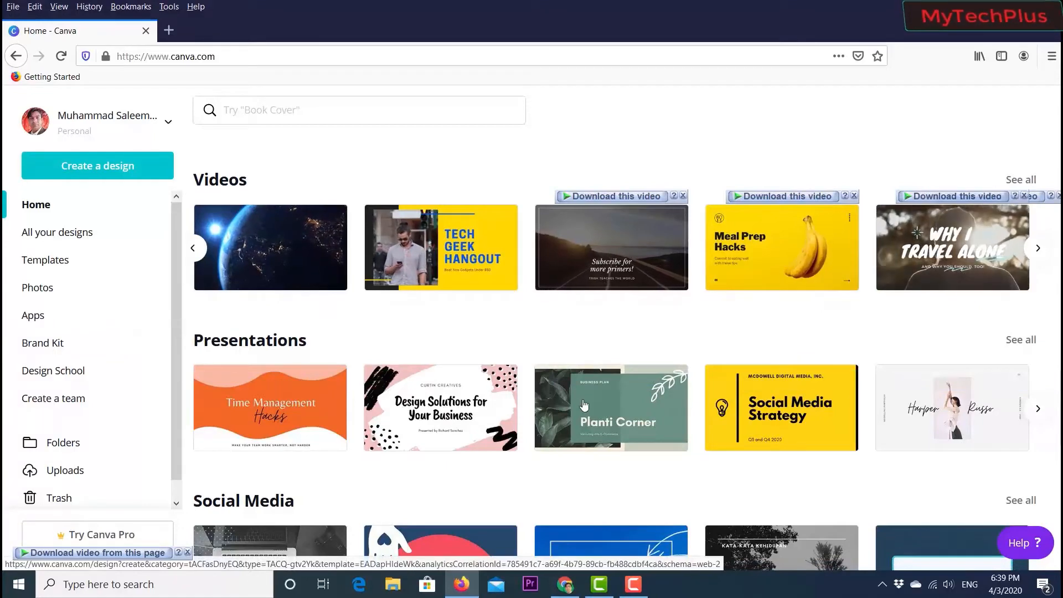
scroll(474, 394, "down", 2)
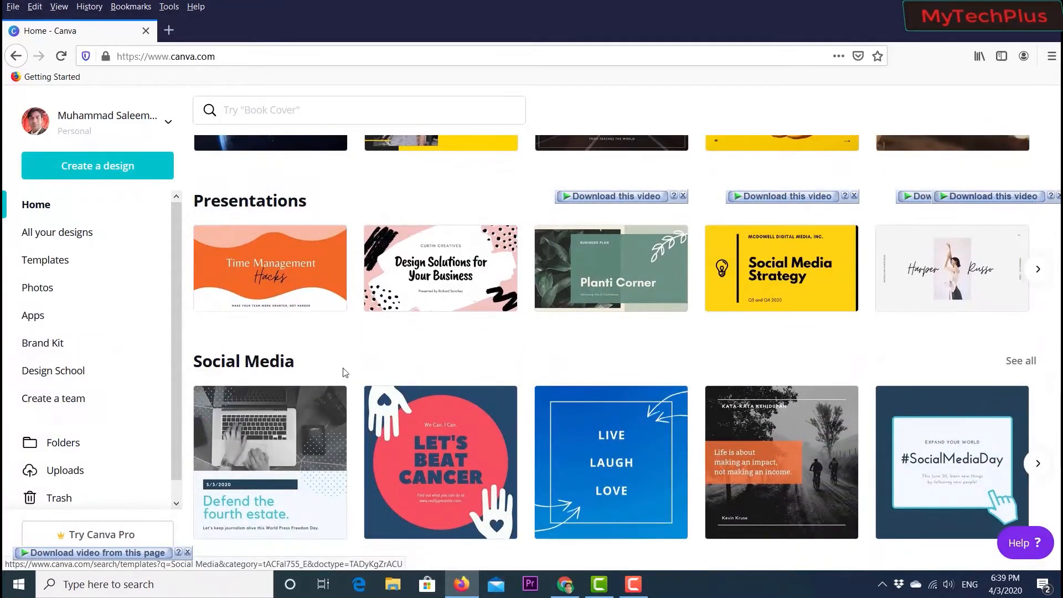
scroll(629, 356, "down", 2)
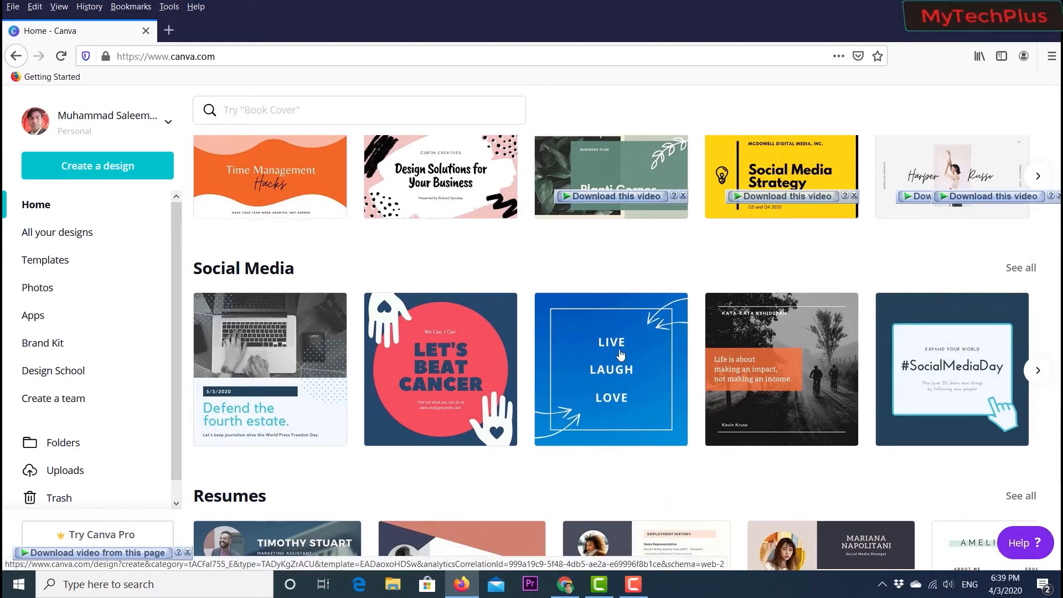
scroll(749, 353, "down", 3)
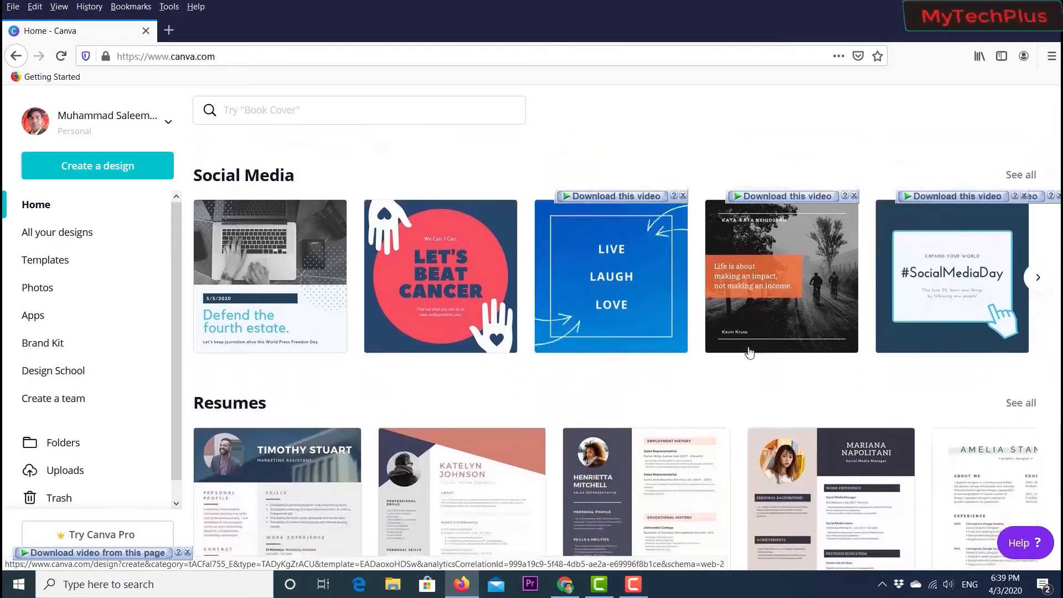
scroll(749, 352, "down", 2)
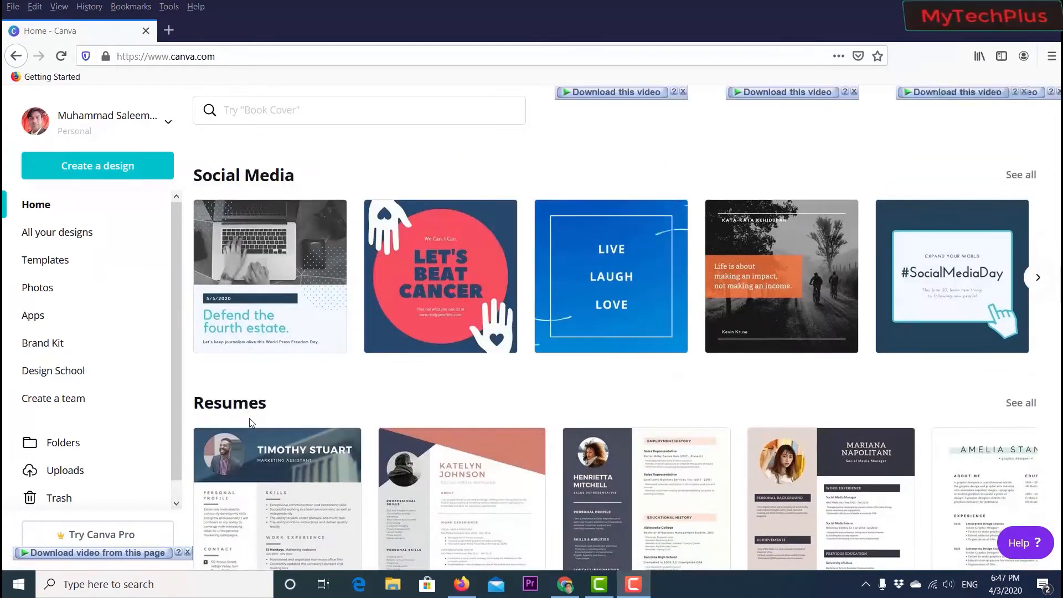
scroll(490, 407, "down", 12)
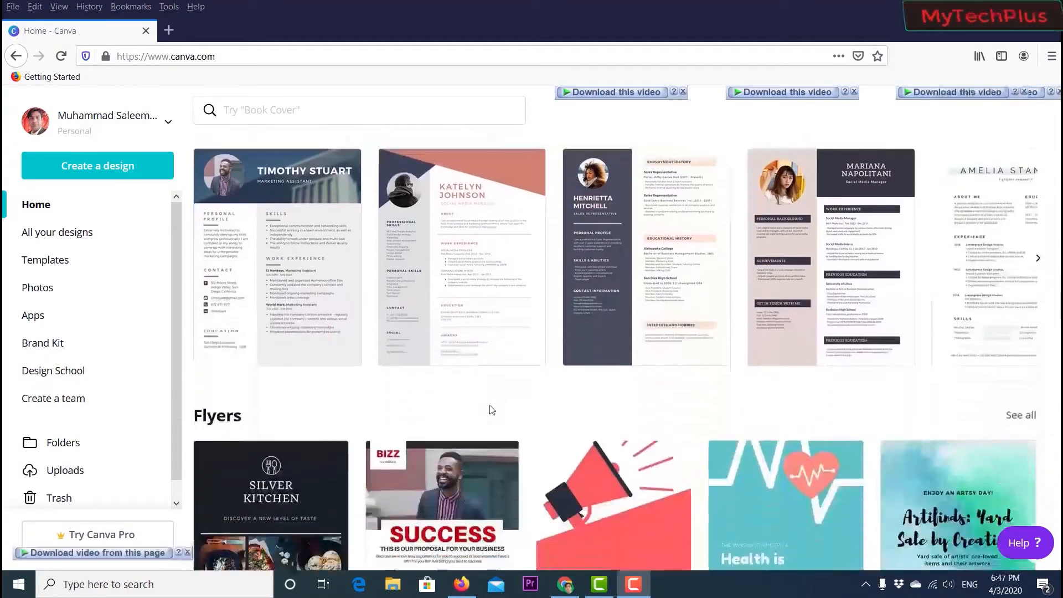
scroll(490, 409, "down", 16)
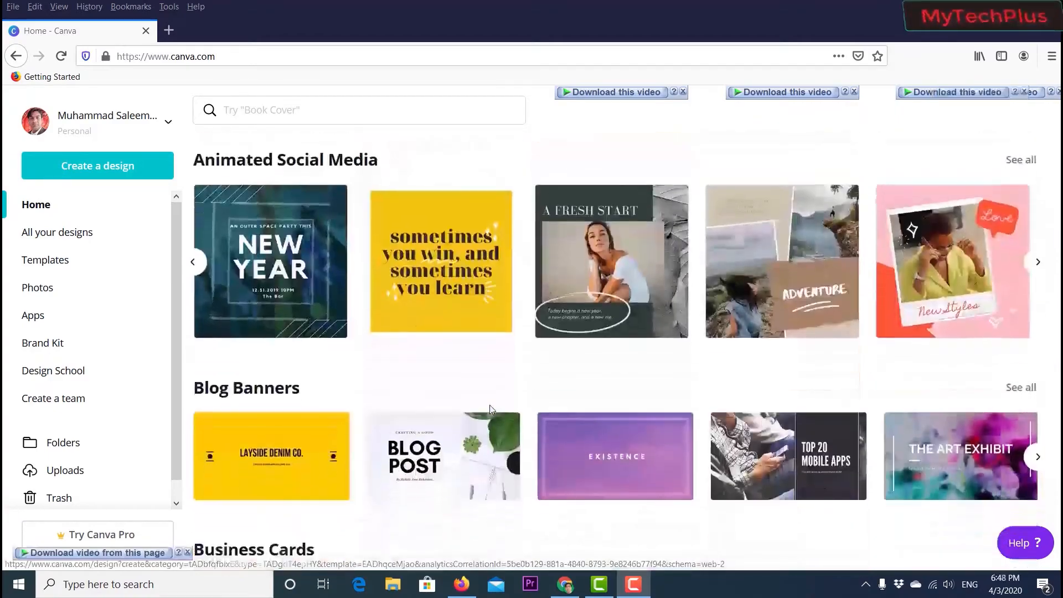
scroll(490, 410, "down", 9)
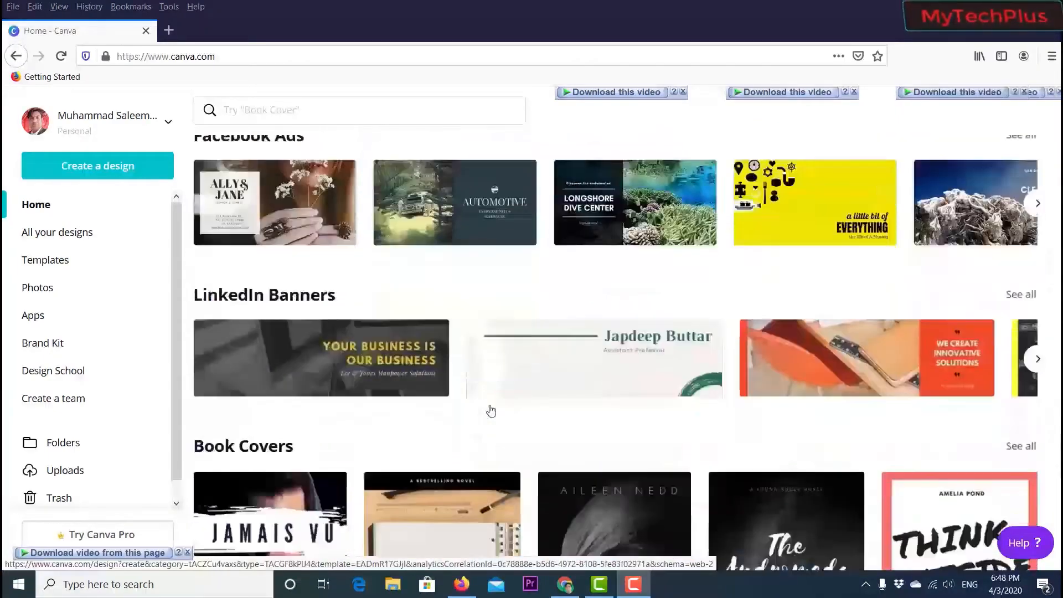
- Open a new blank YouTube Thumbnail design from the YouTube Thumbnails template collection
scroll(491, 410, "up", 6)
scroll(490, 409, "up", 20)
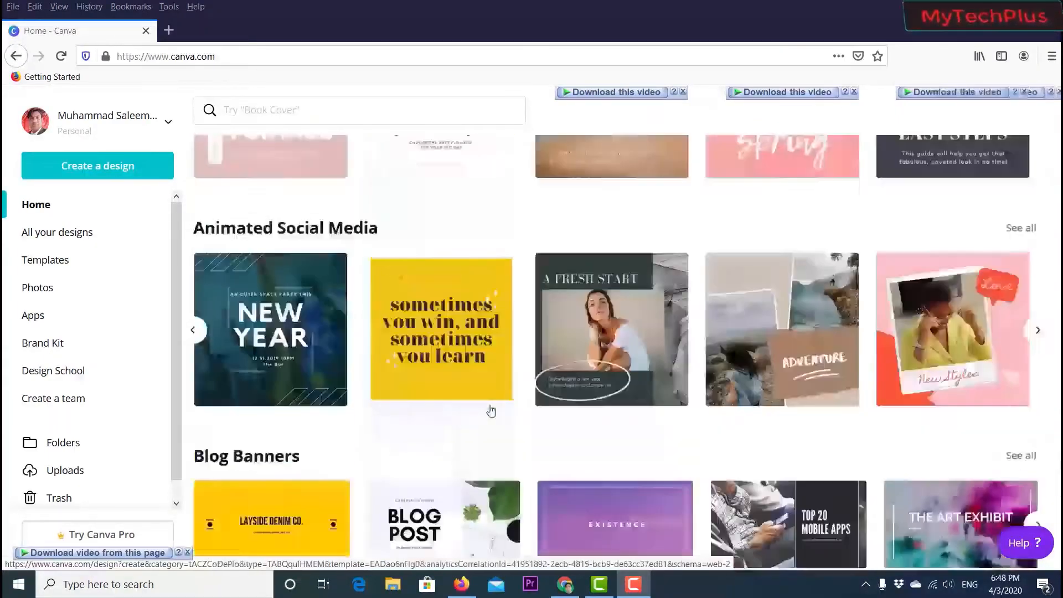
scroll(490, 410, "up", 15)
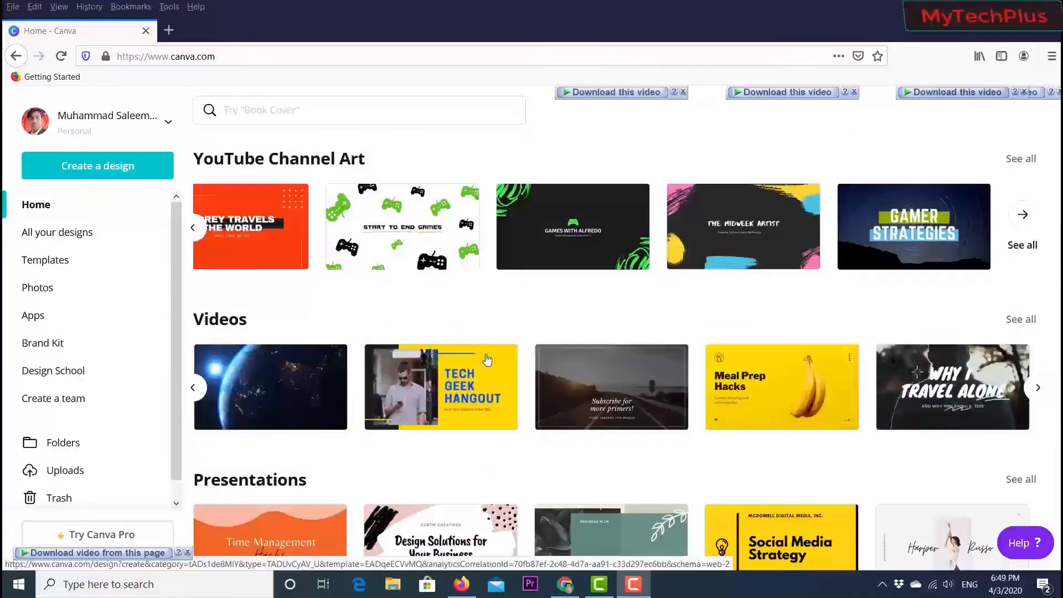
scroll(488, 359, "up", 15)
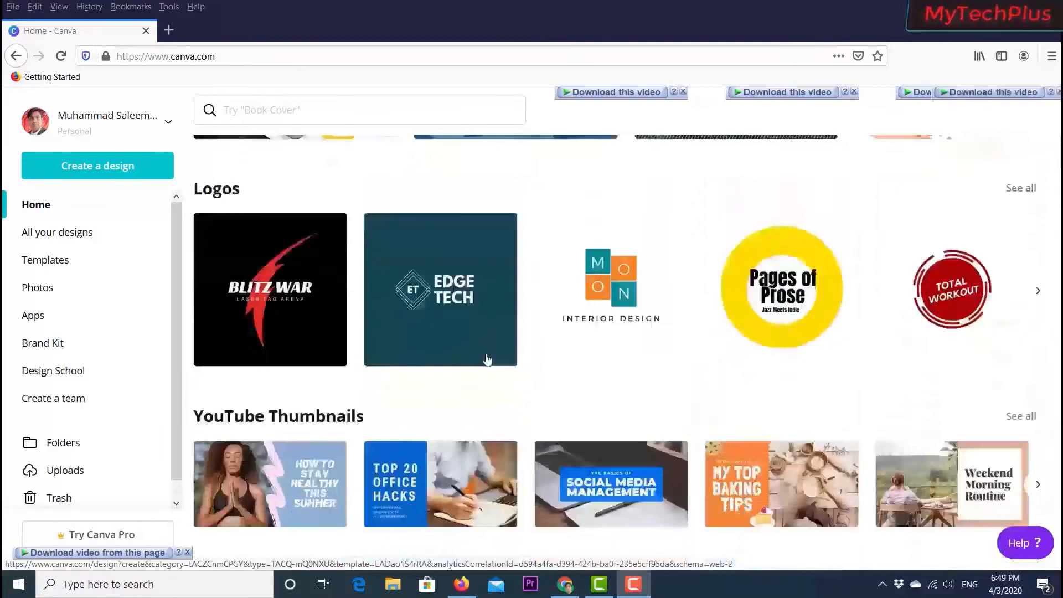
scroll(438, 338, "down", 3)
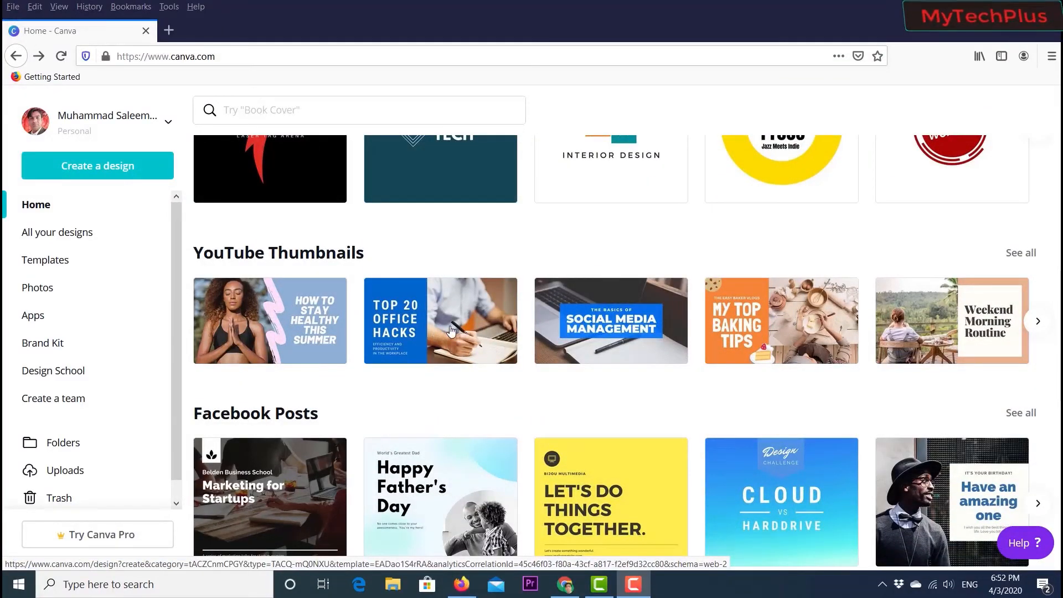
left_click(1021, 254)
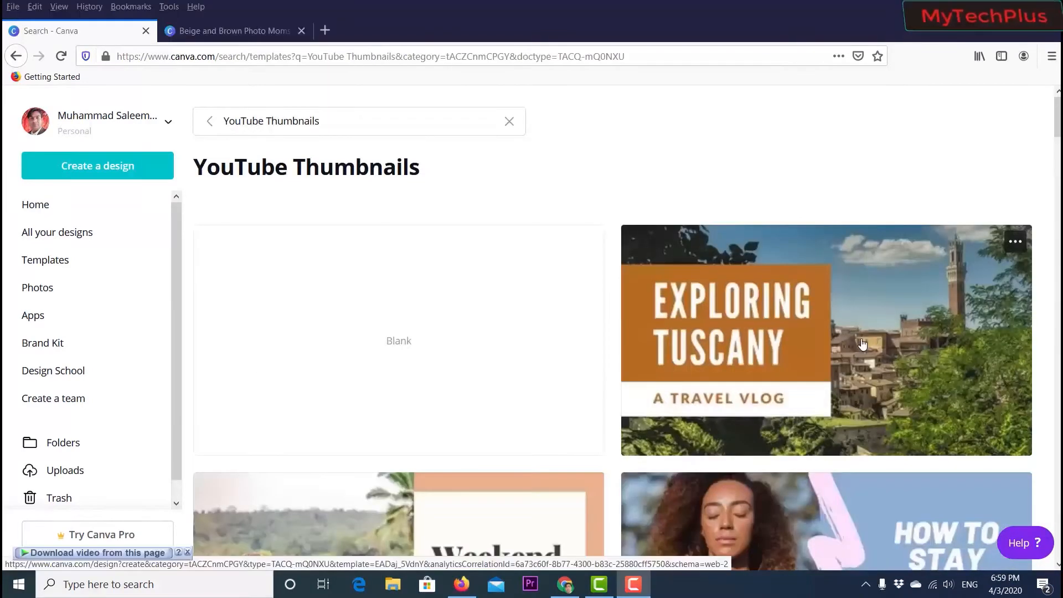
left_click(393, 347)
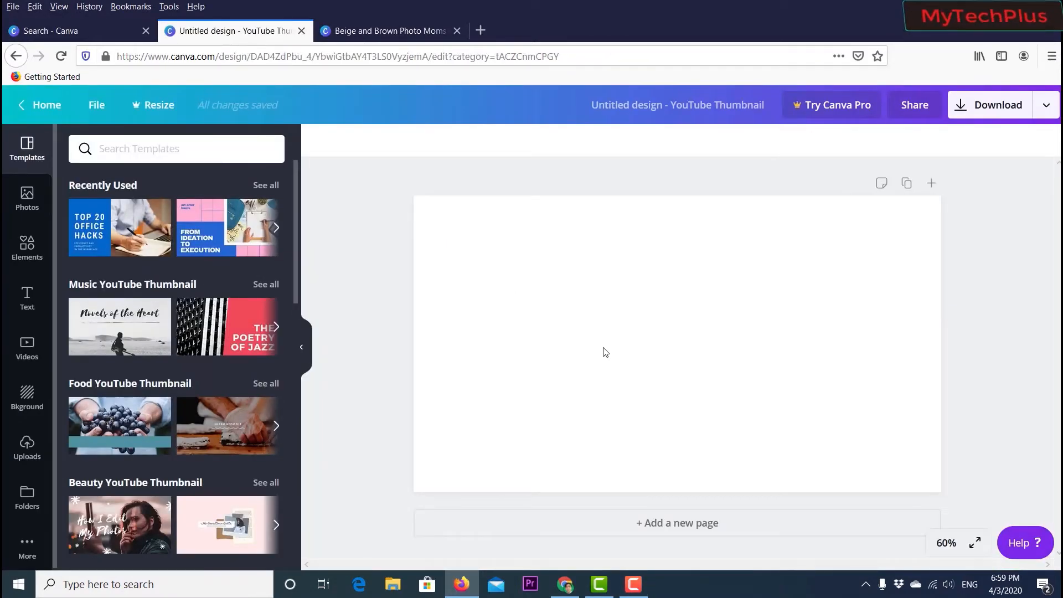
- Try several background colours on the blank canvas, ending with a dark teal background
left_click(609, 352)
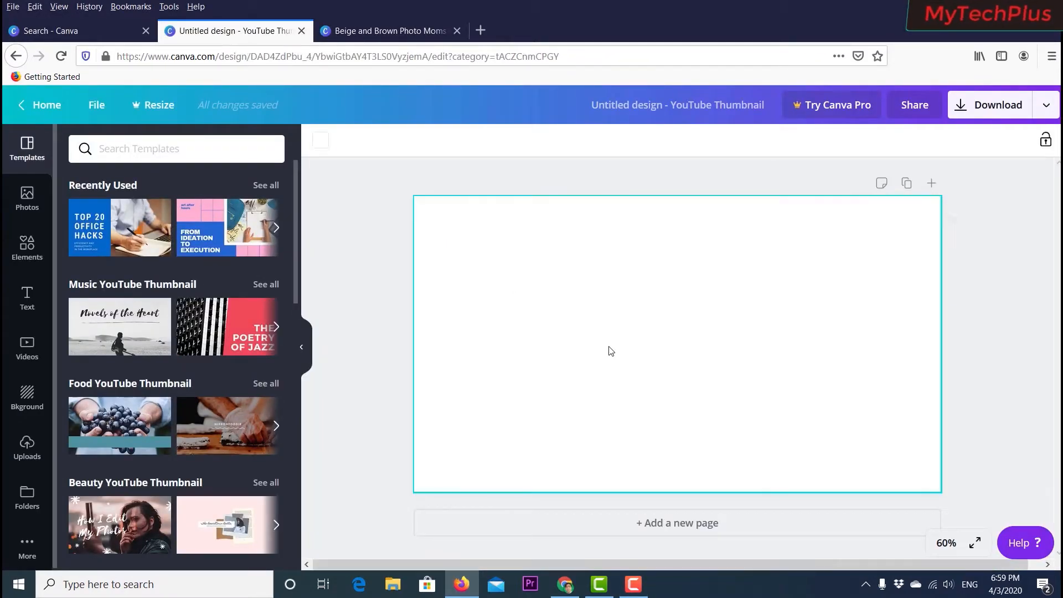
left_click(321, 142)
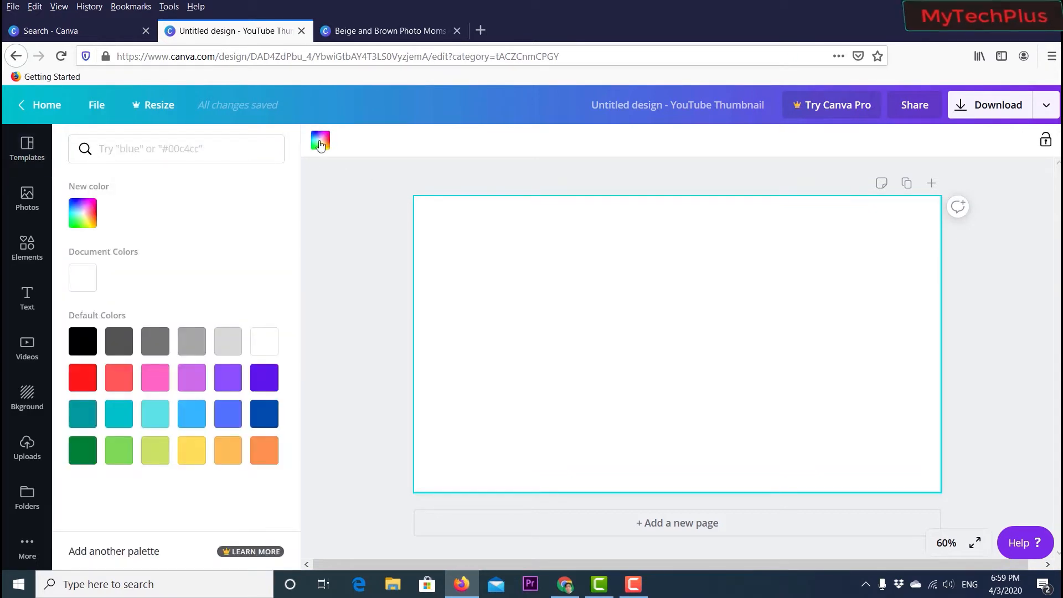
left_click(157, 347)
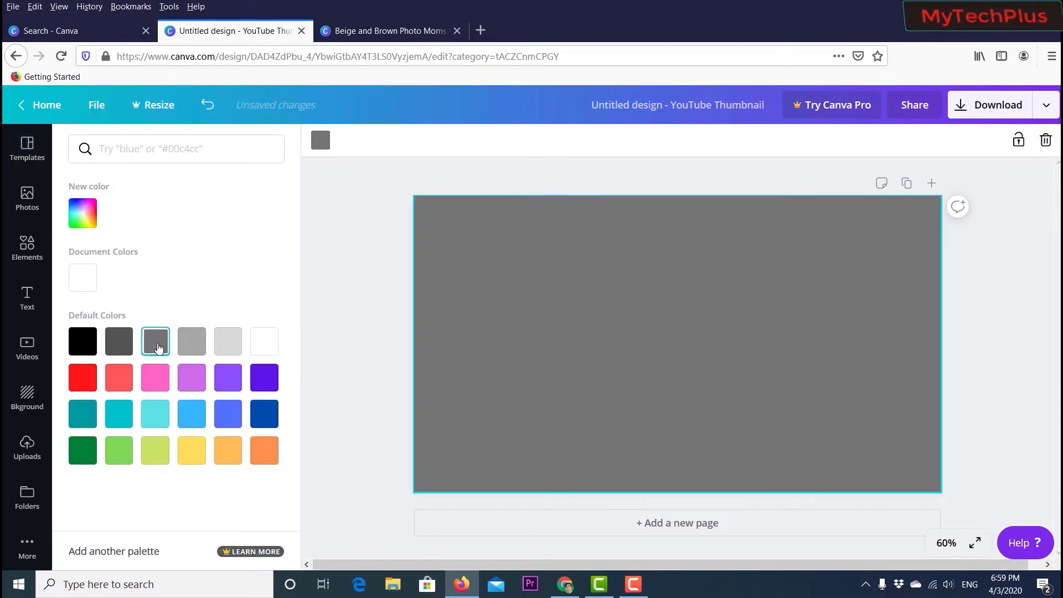
left_click(190, 347)
left_click(228, 388)
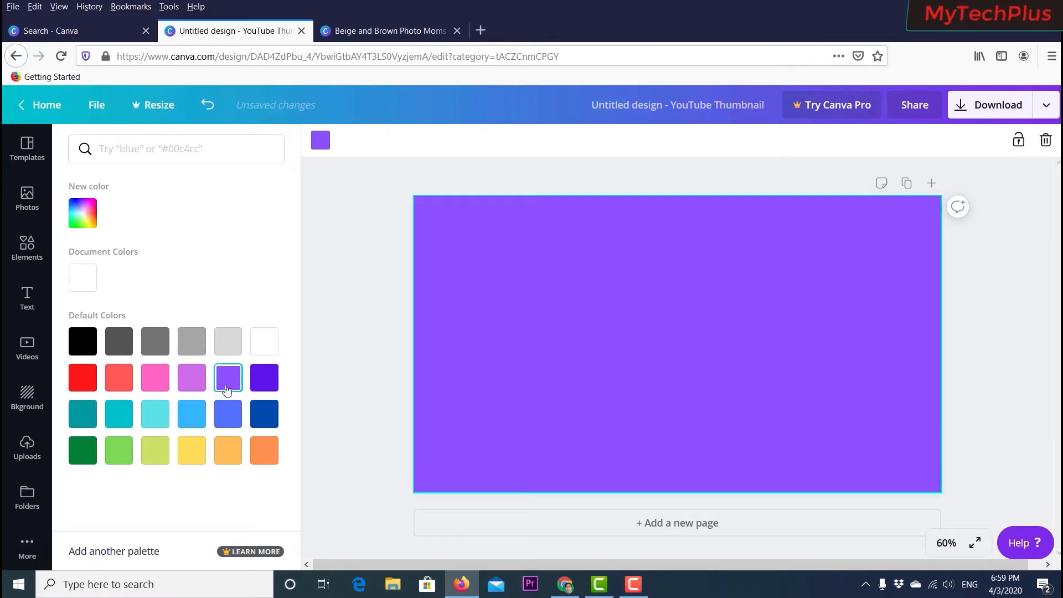
left_click(191, 419)
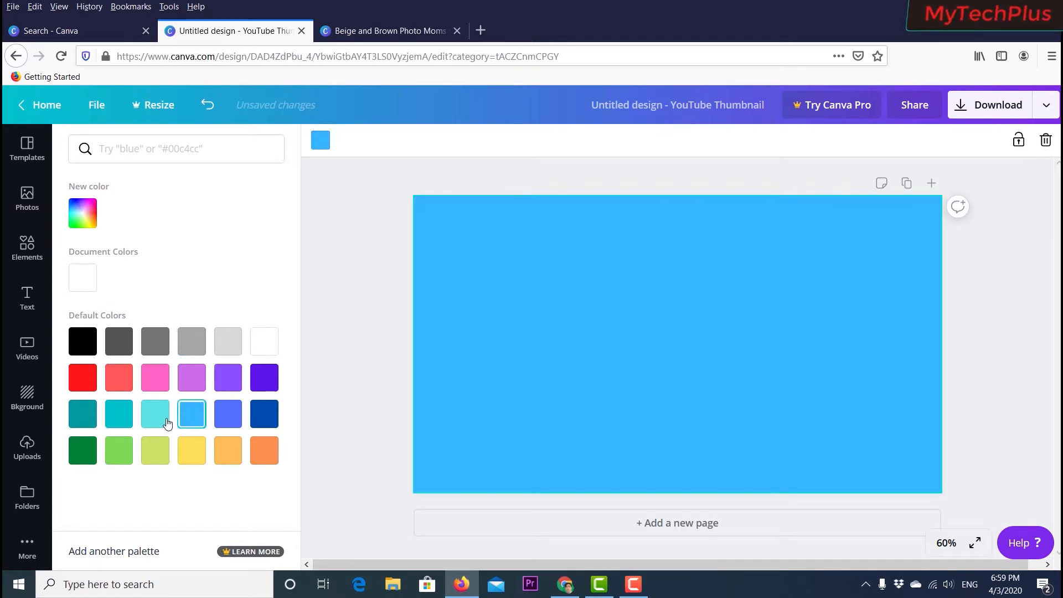
left_click(90, 420)
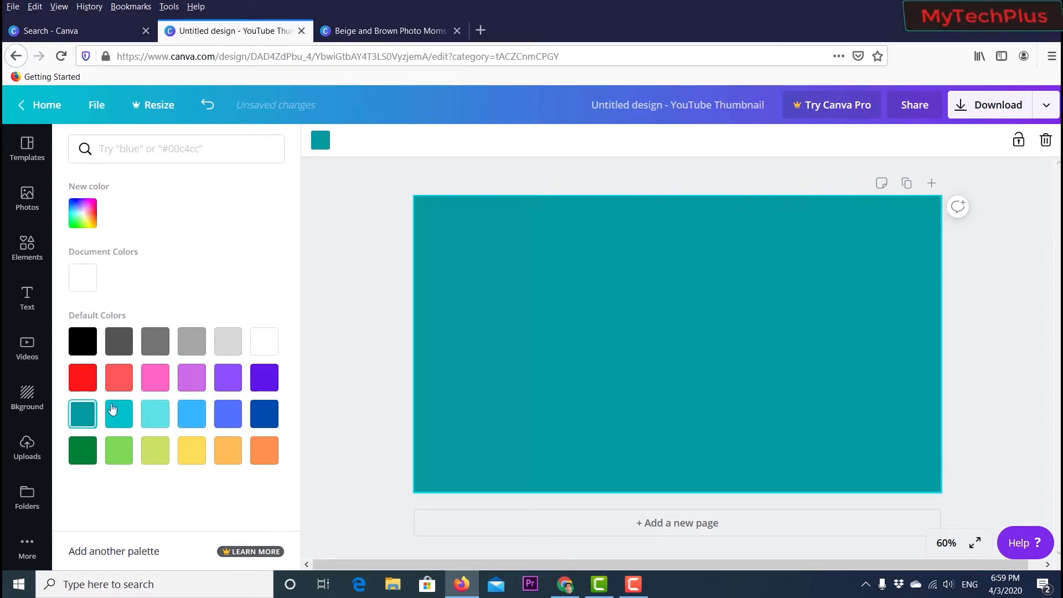
left_click(324, 310)
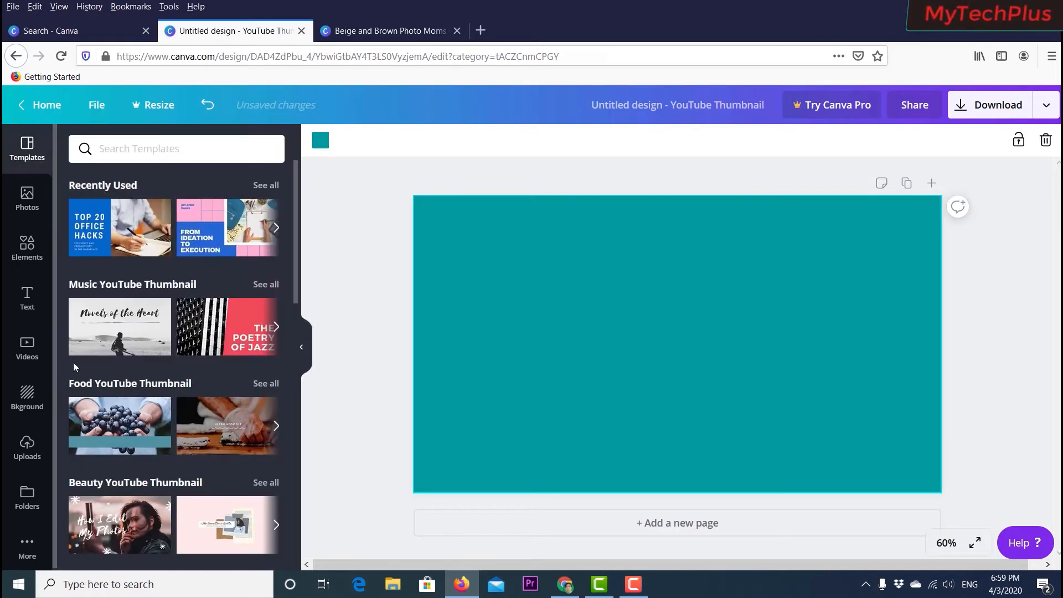
- Add a heading text box to the canvas and replace its text with MyTechPlus
left_click(27, 302)
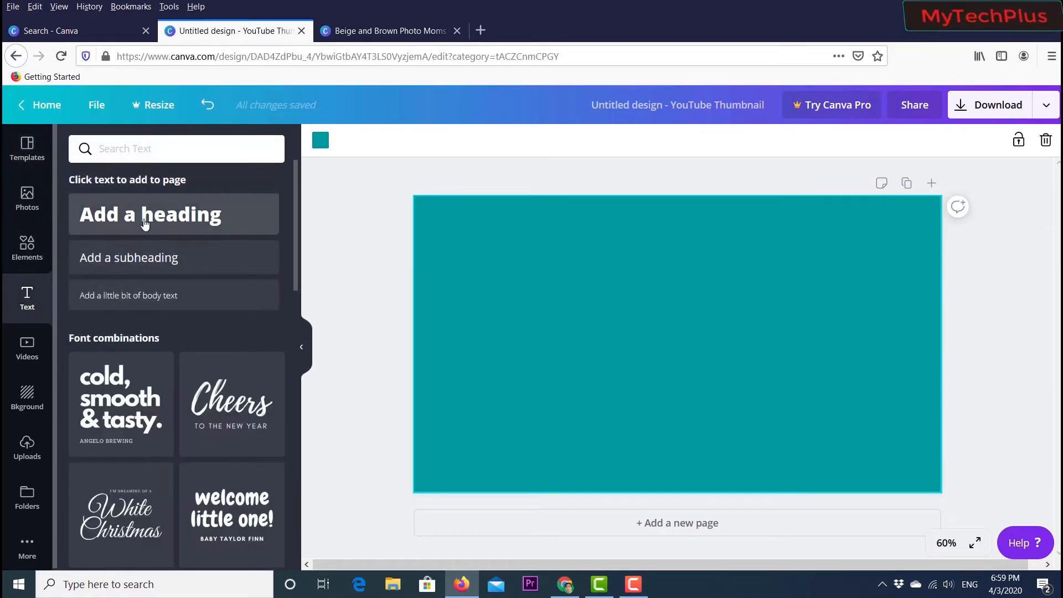
left_click_drag(186, 217, 628, 241)
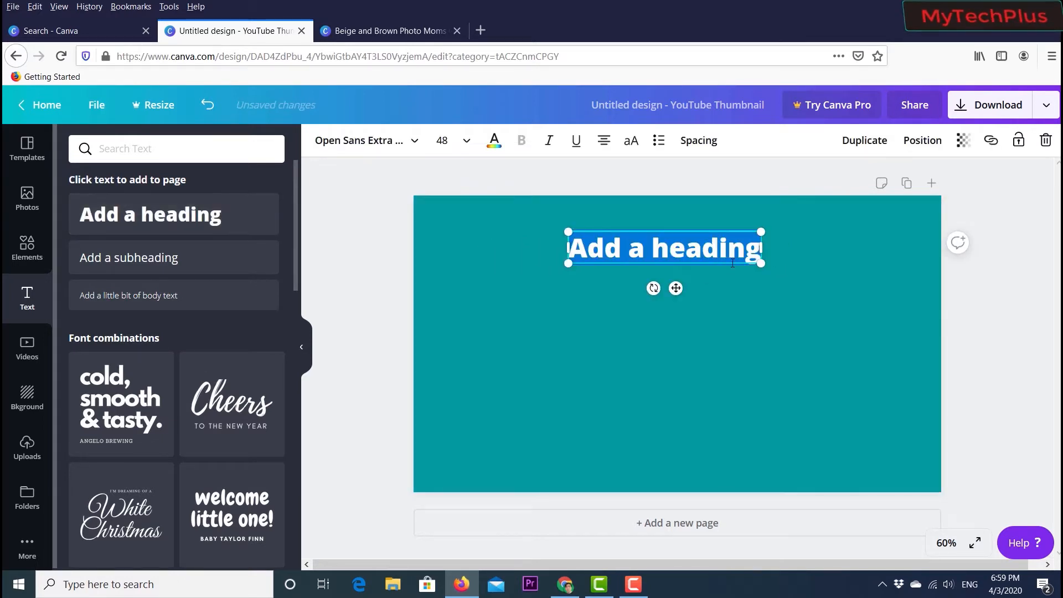
key("BackSpace")
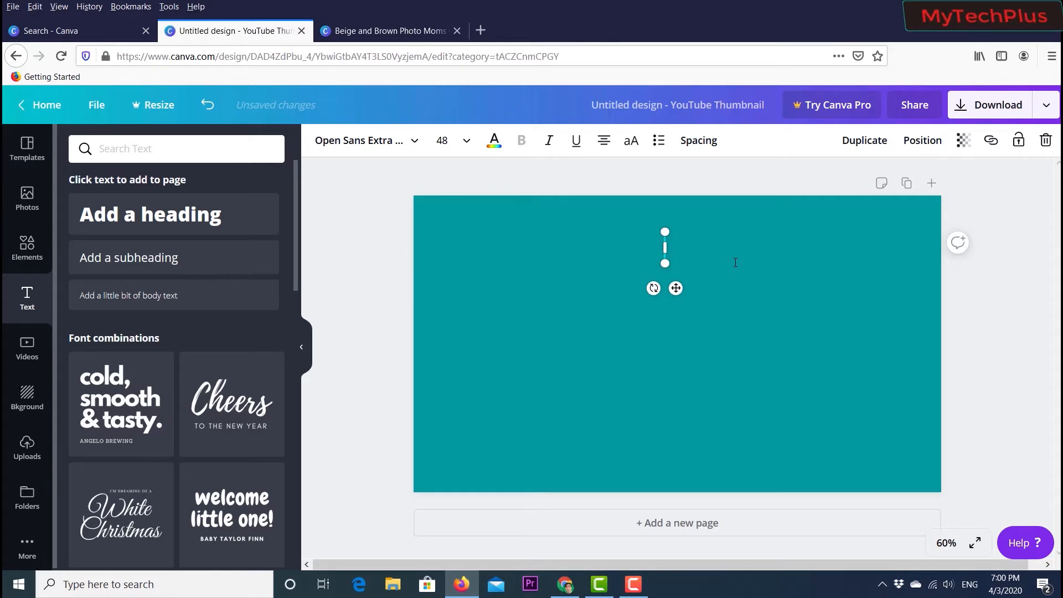
type("MyTec")
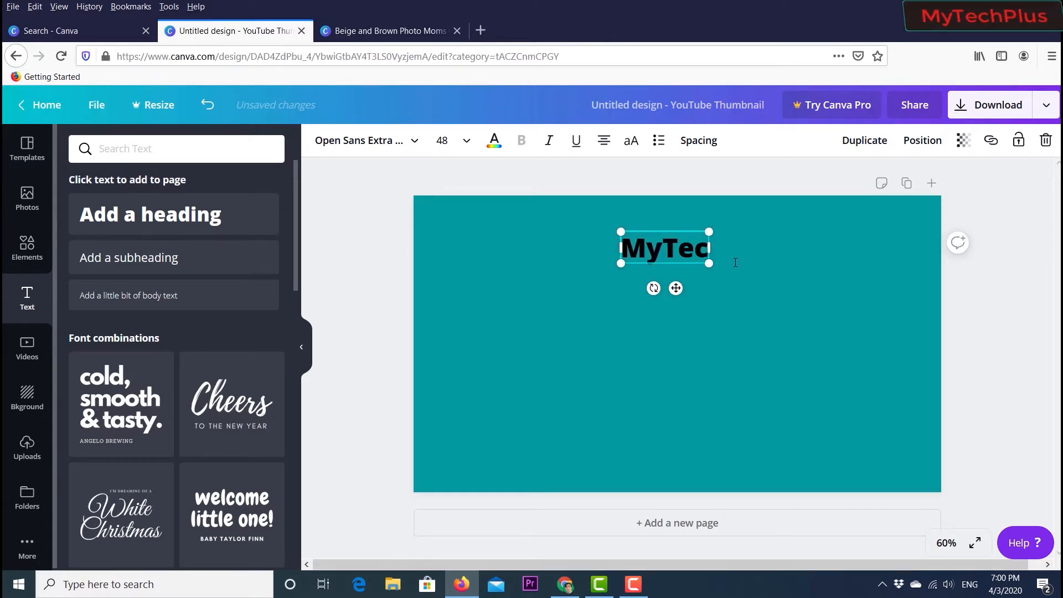
type("hPlu")
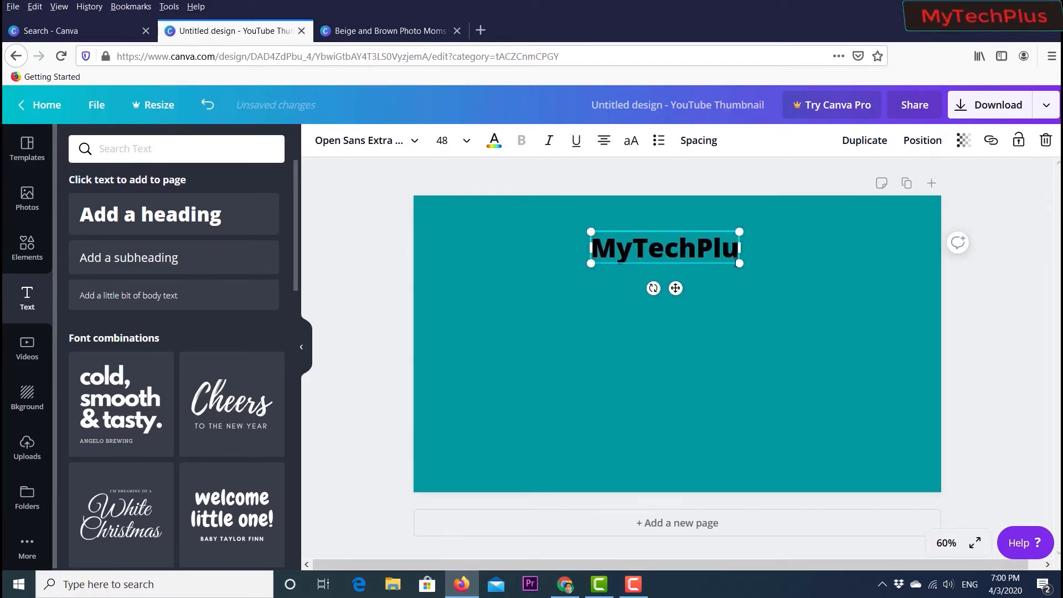
type("s")
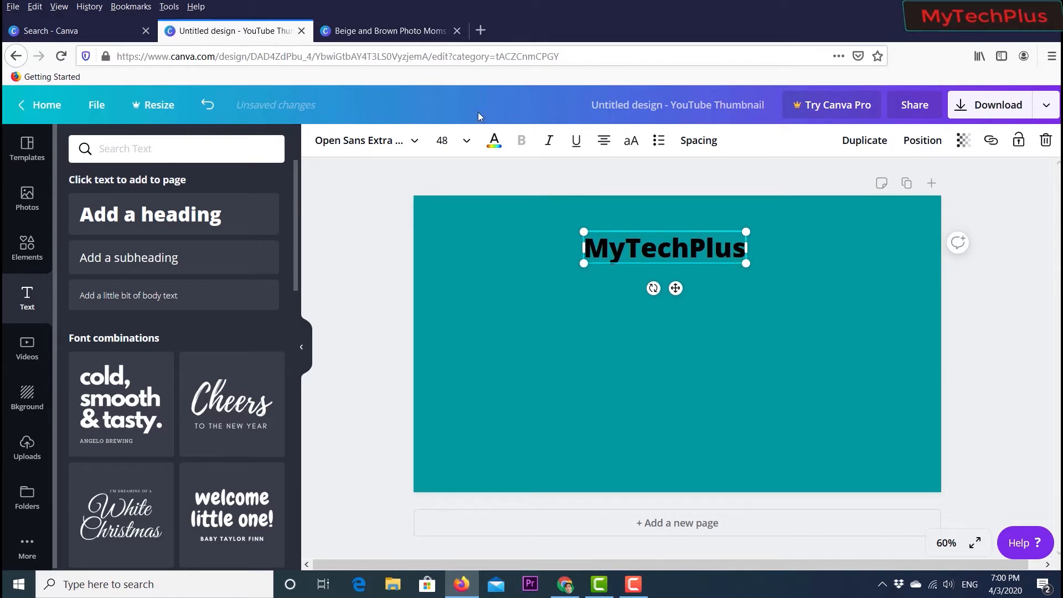
- Set the heading's font size to 120, then scale it up slightly and nudge it near the canvas top
left_click(443, 140)
scroll(479, 299, "down", 3)
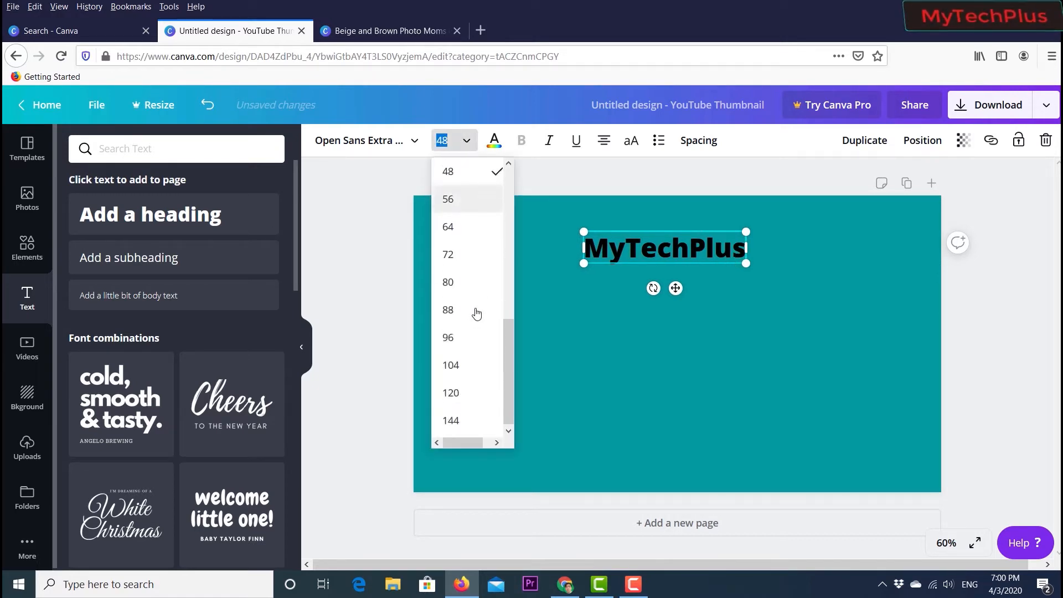
left_click(458, 388)
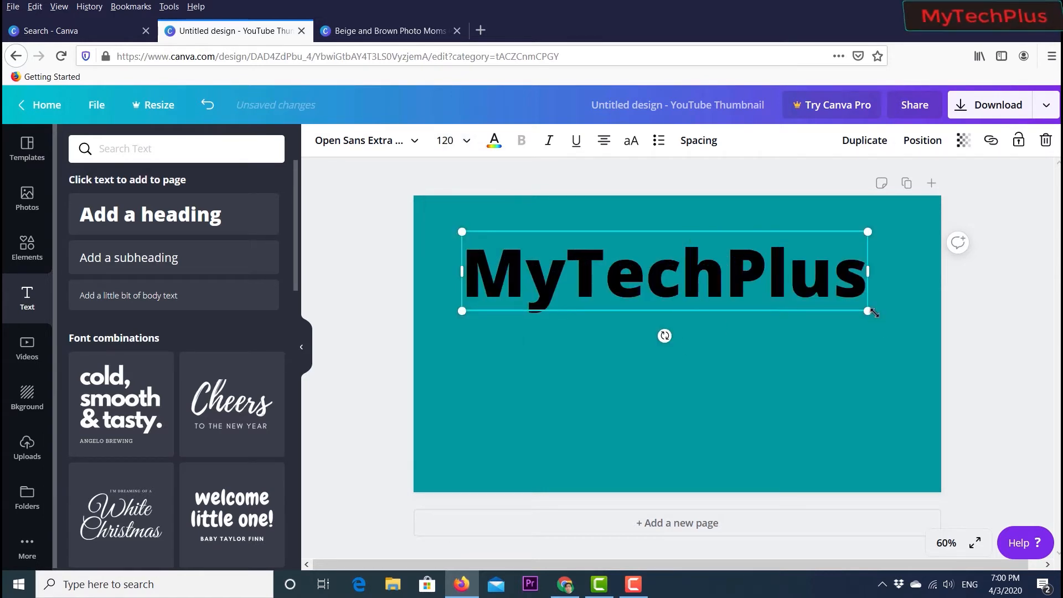
left_click_drag(868, 311, 891, 315)
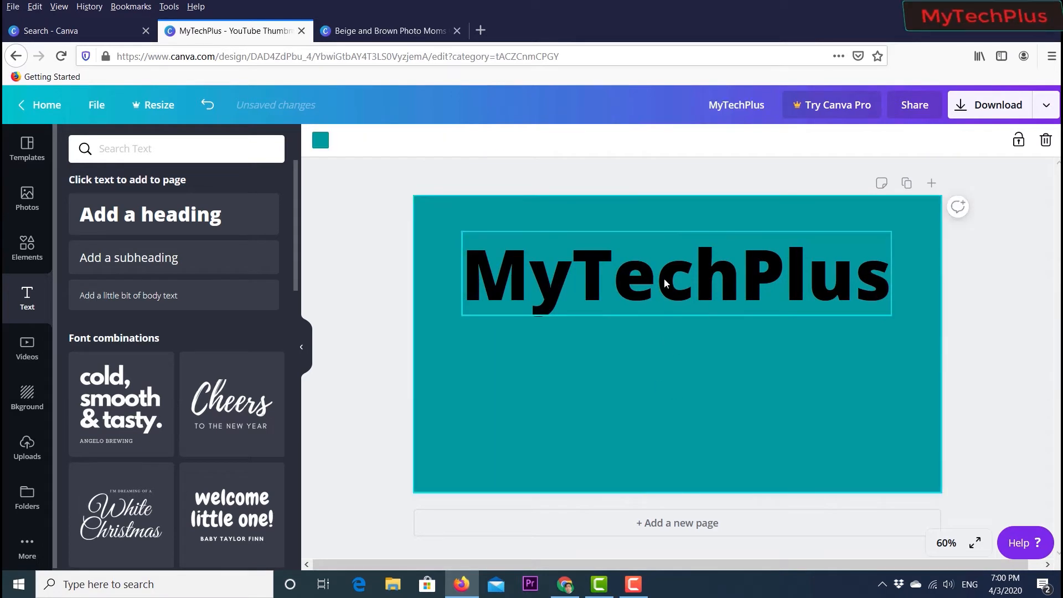
left_click_drag(661, 278, 665, 270)
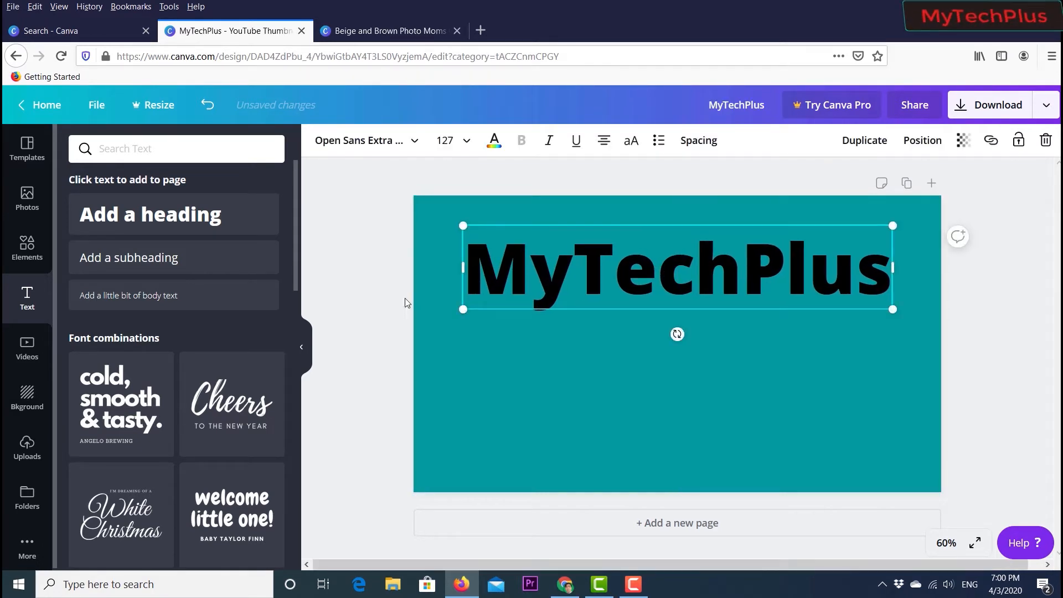
- Change the MyTechPlus heading's text colour to white
left_click(379, 298)
left_click(583, 281)
left_click(488, 145)
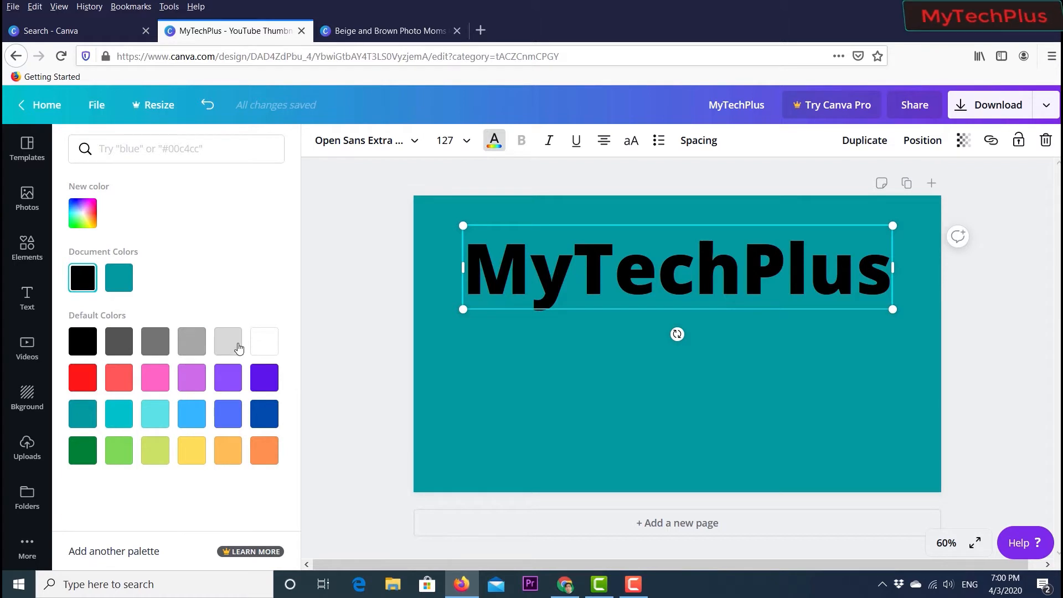
left_click(263, 353)
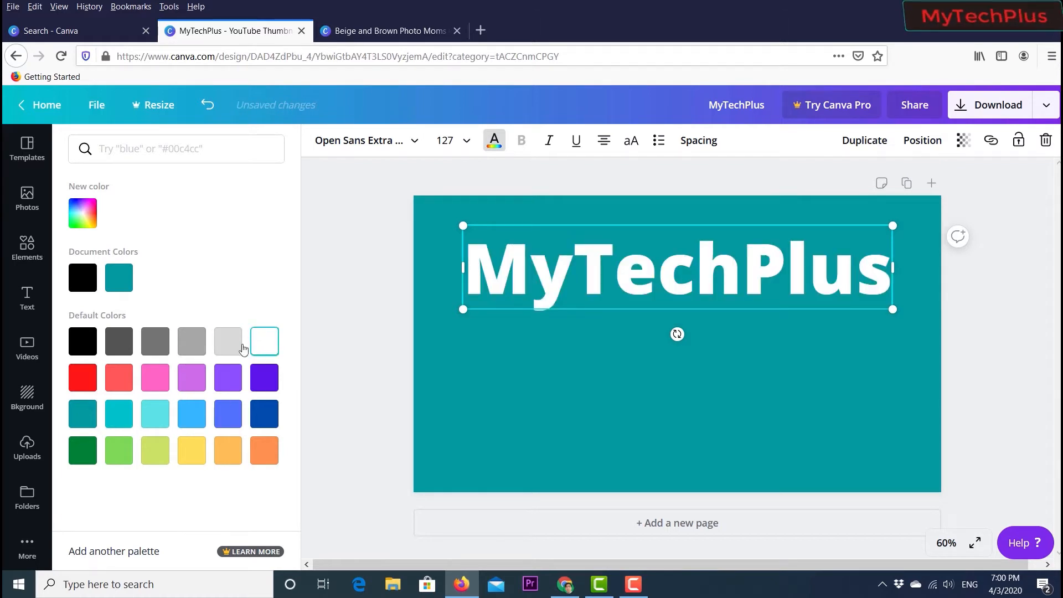
left_click(331, 277)
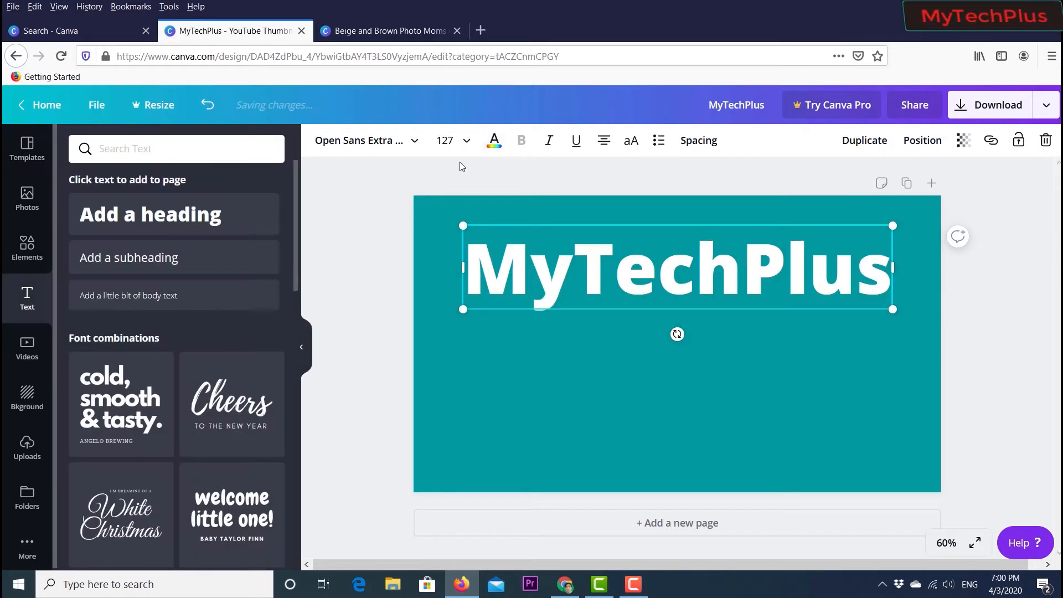
- Try several fonts on the MyTechPlus heading, including Cooper Hewitt, Horizon, League Spartan and Lovelo, ending with Anton
left_click(403, 142)
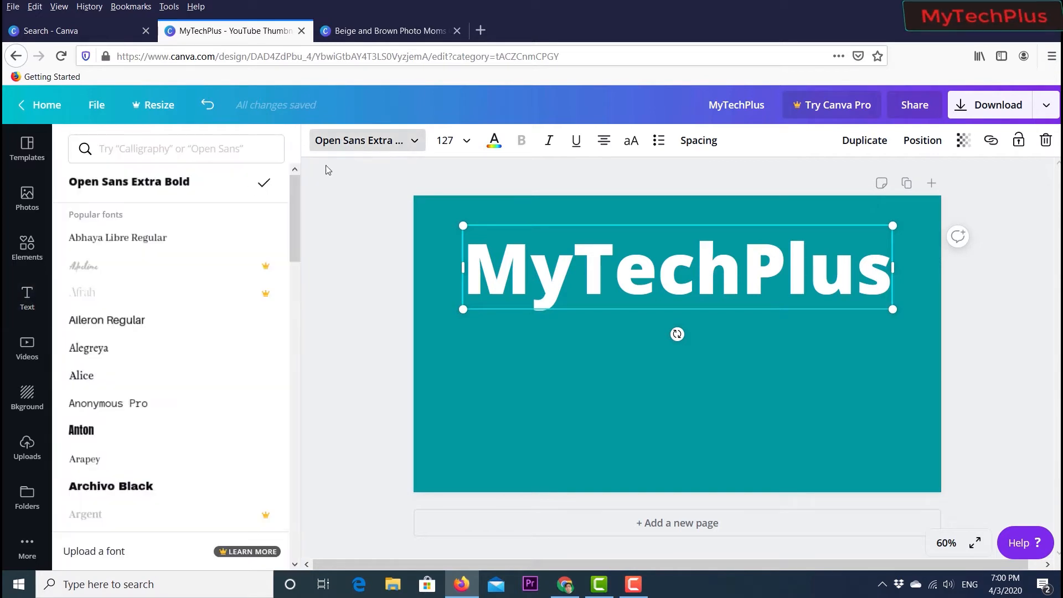
scroll(146, 287, "down", 6)
scroll(146, 294, "up", 5)
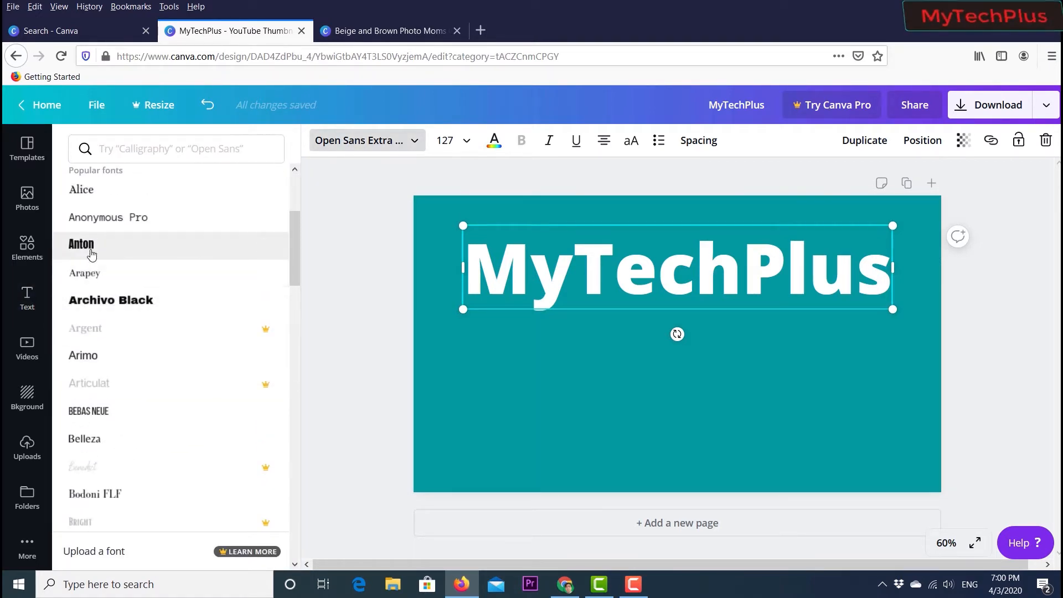
left_click(91, 254)
scroll(127, 297, "down", 4)
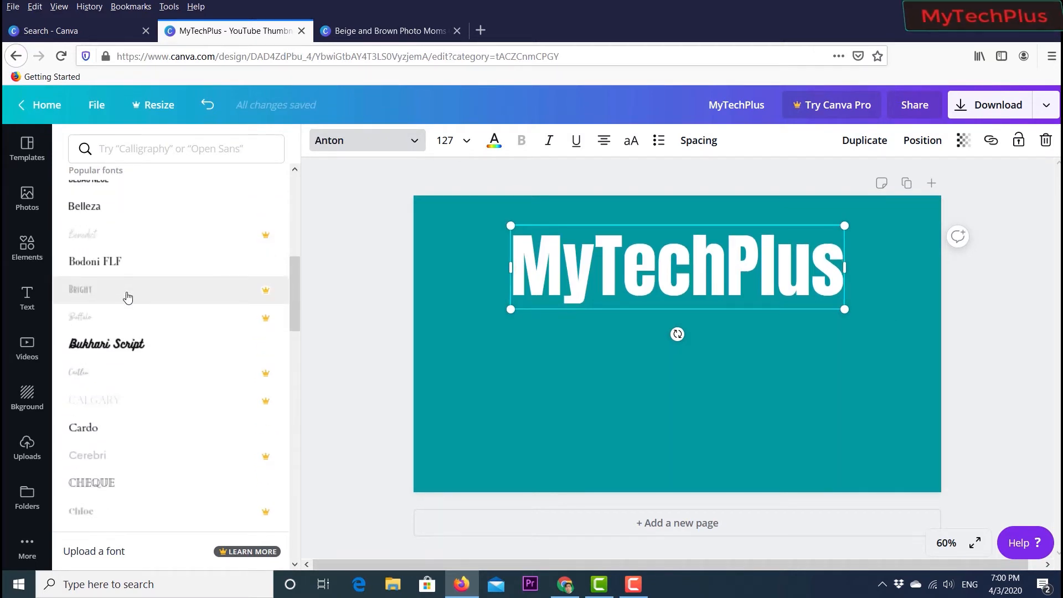
scroll(128, 297, "down", 4)
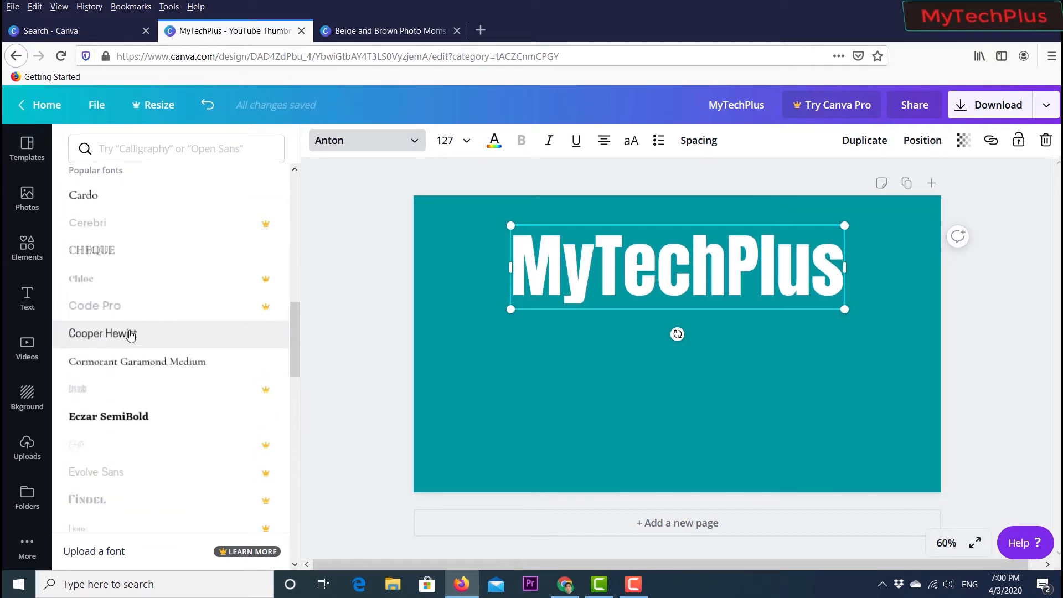
left_click(130, 334)
scroll(141, 276, "down", 3)
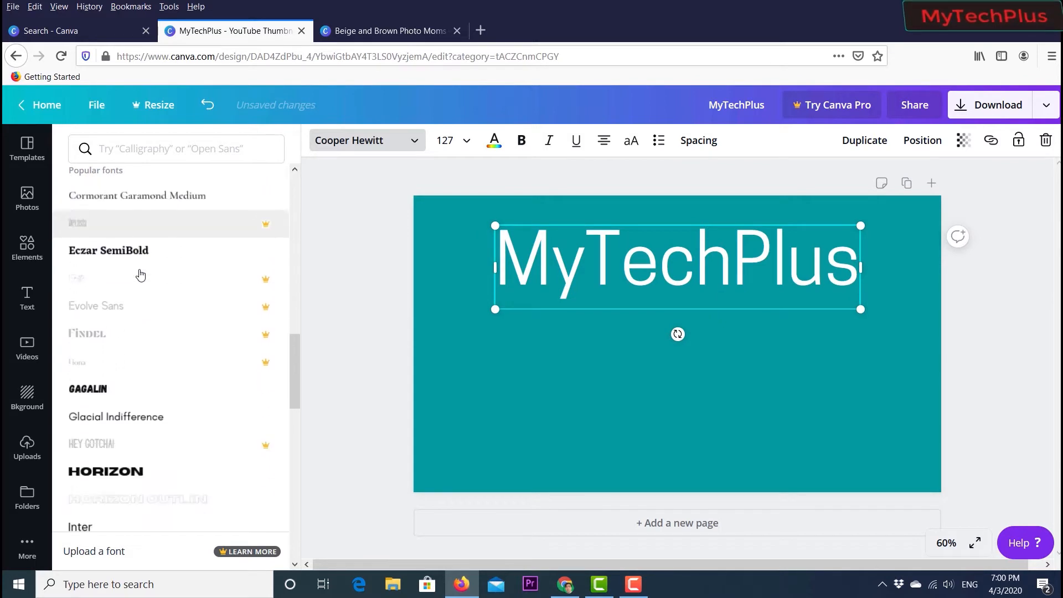
scroll(140, 276, "down", 2)
left_click(122, 414)
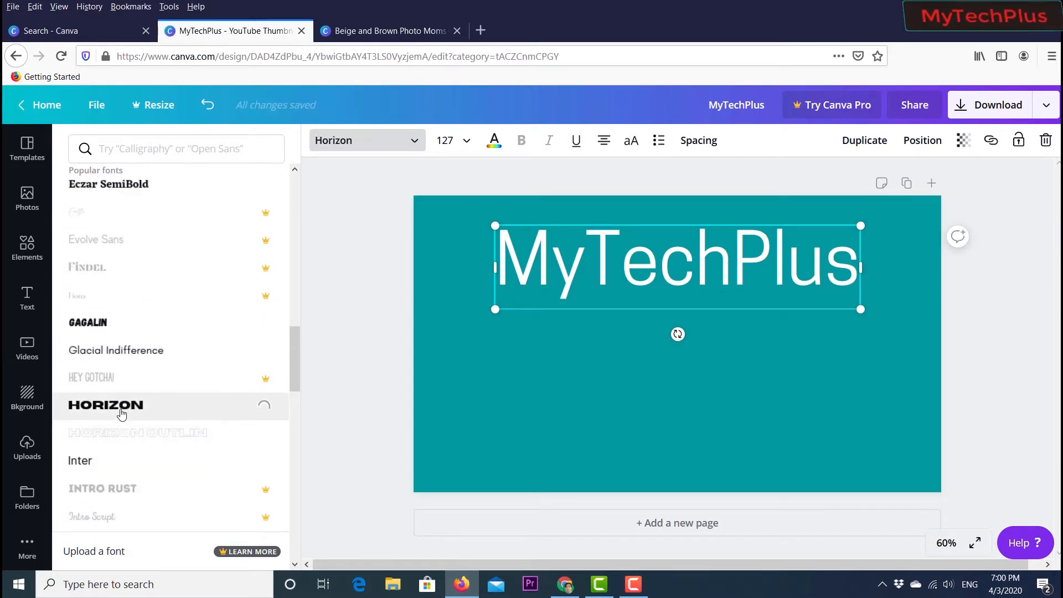
scroll(125, 394, "down", 9)
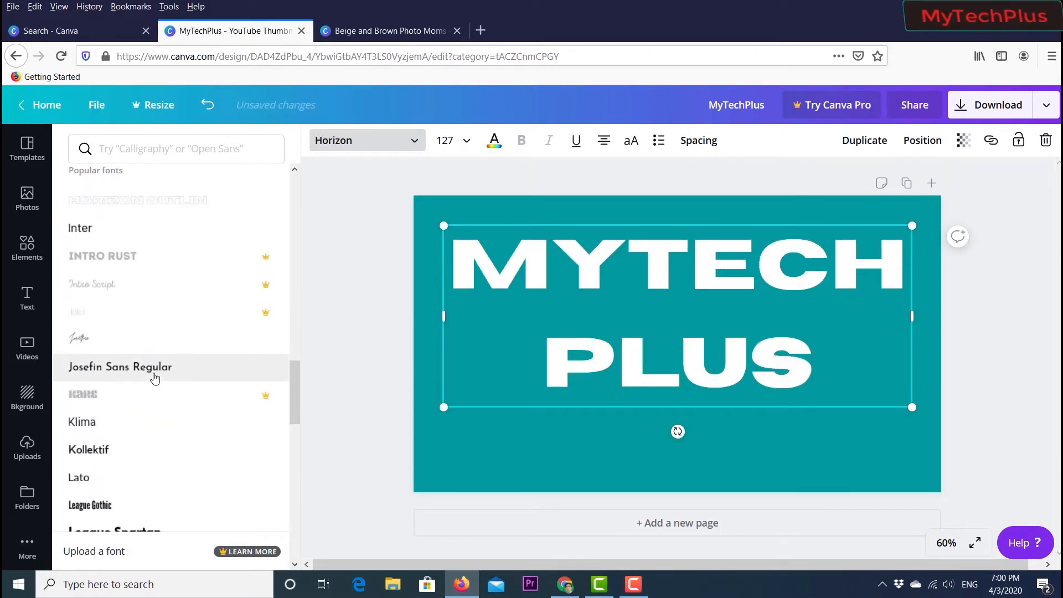
left_click(122, 356)
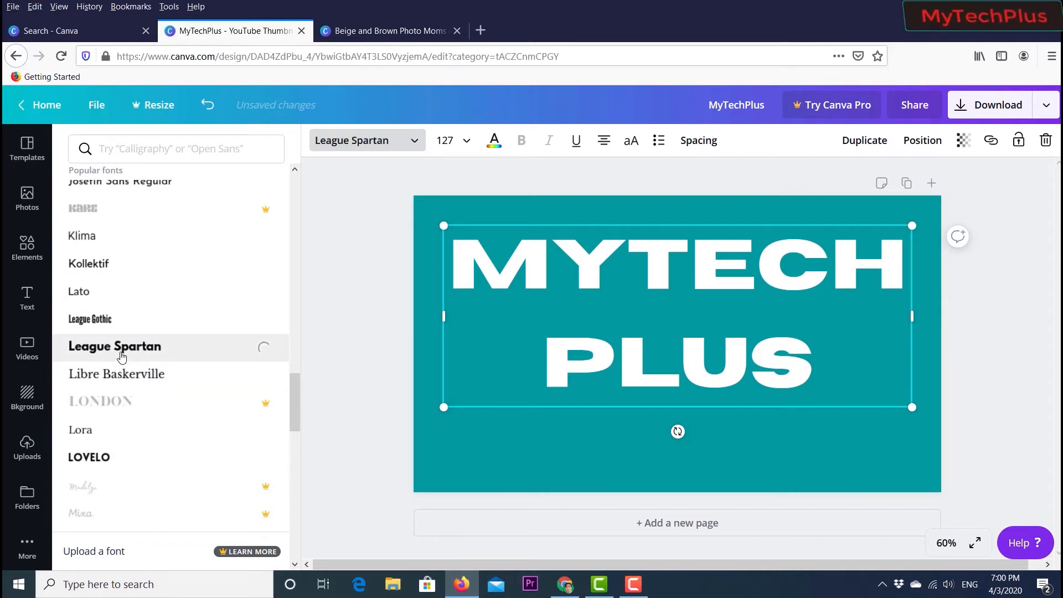
scroll(123, 356, "down", 4)
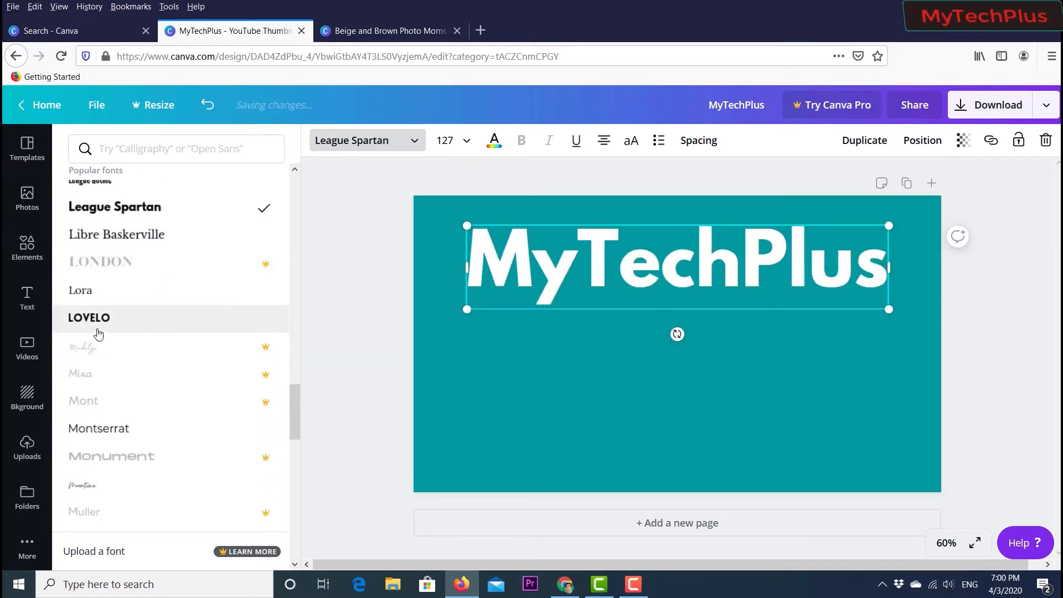
left_click(99, 329)
scroll(111, 326, "up", 15)
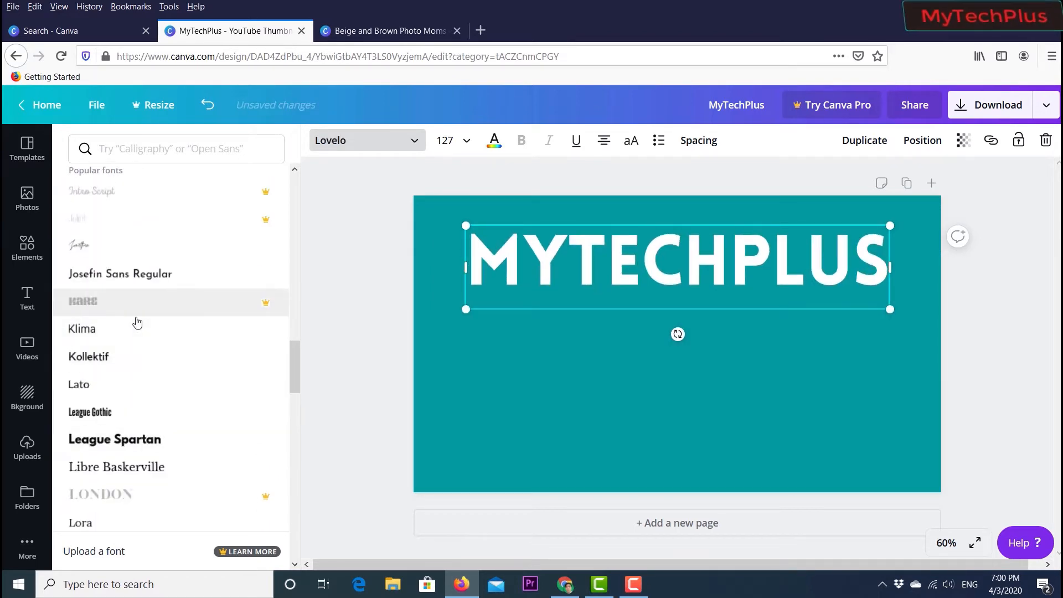
scroll(137, 323, "up", 10)
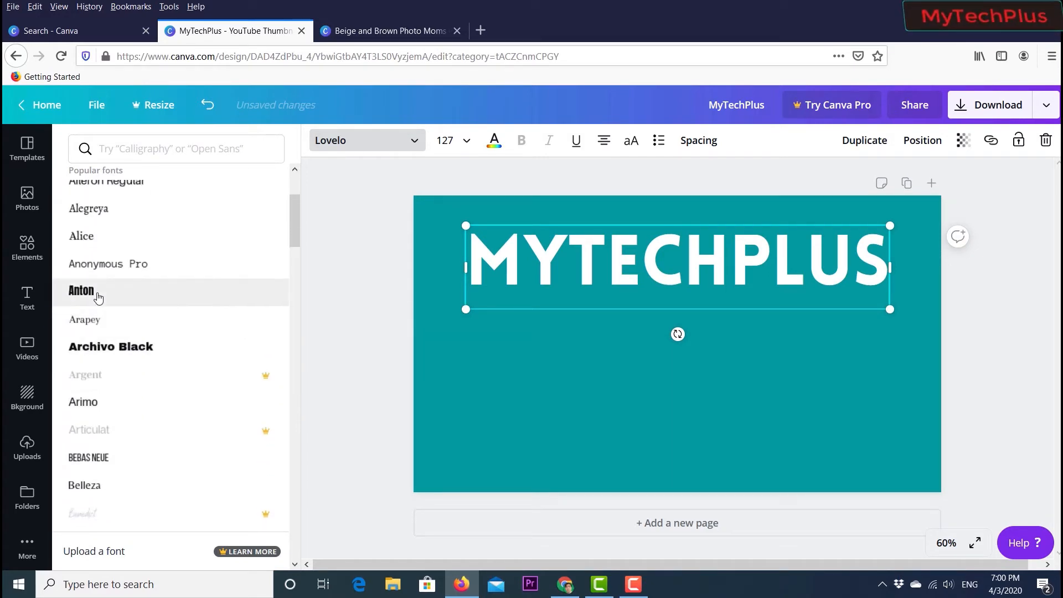
left_click(97, 296)
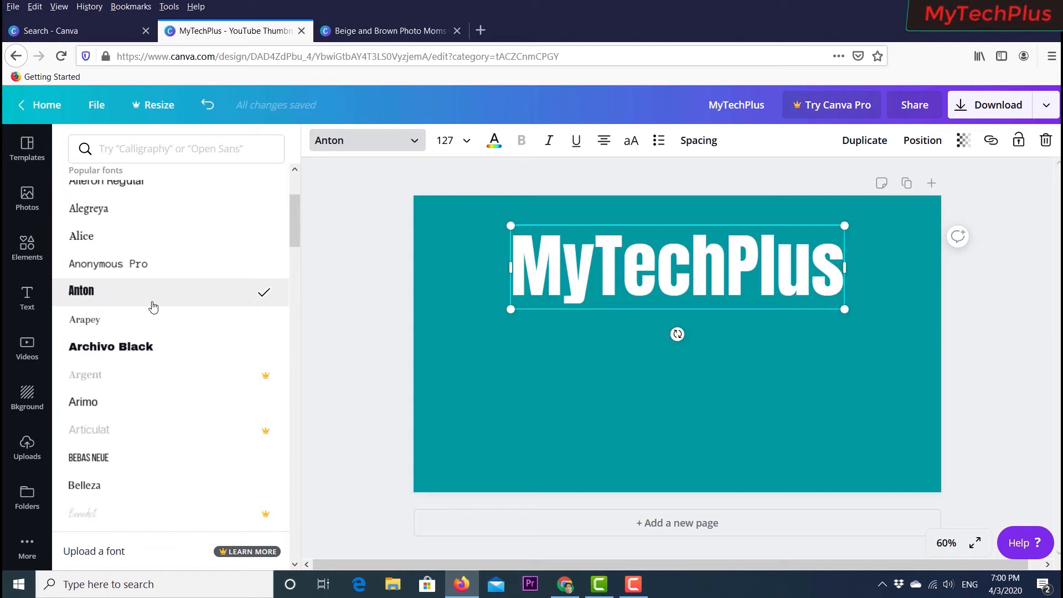
- Enlarge the heading to font size 161 and center it near the top of the canvas
left_click(350, 314)
left_click_drag(510, 309, 443, 326)
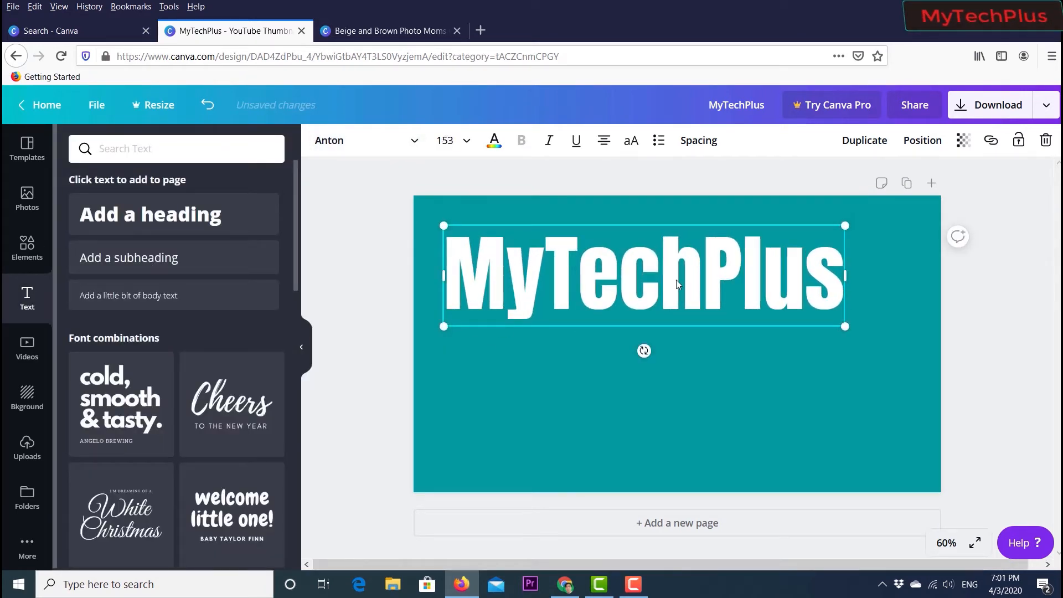
left_click_drag(676, 280, 696, 280)
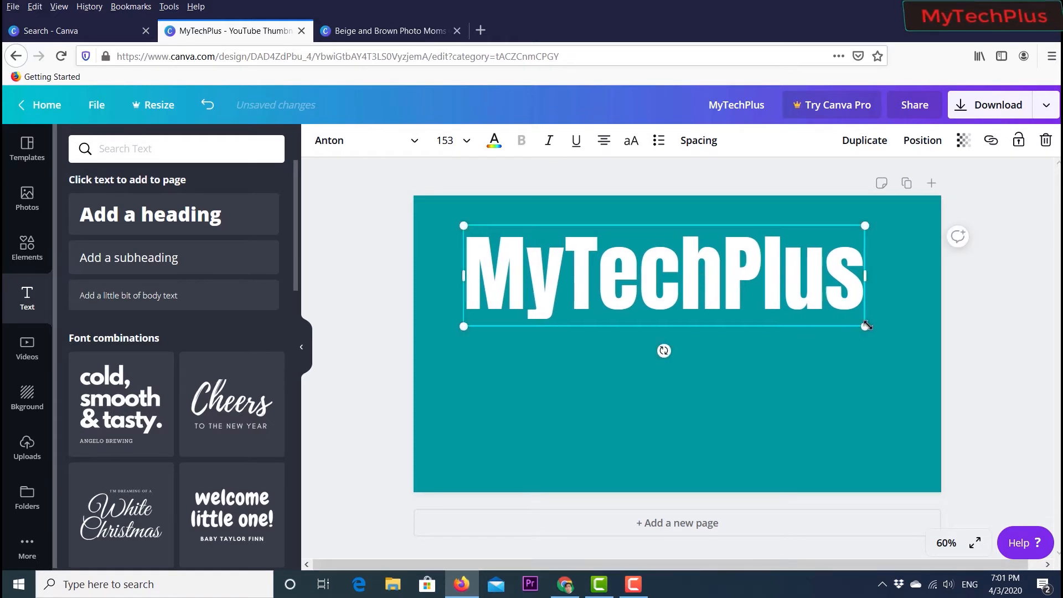
left_click_drag(875, 329, 886, 332)
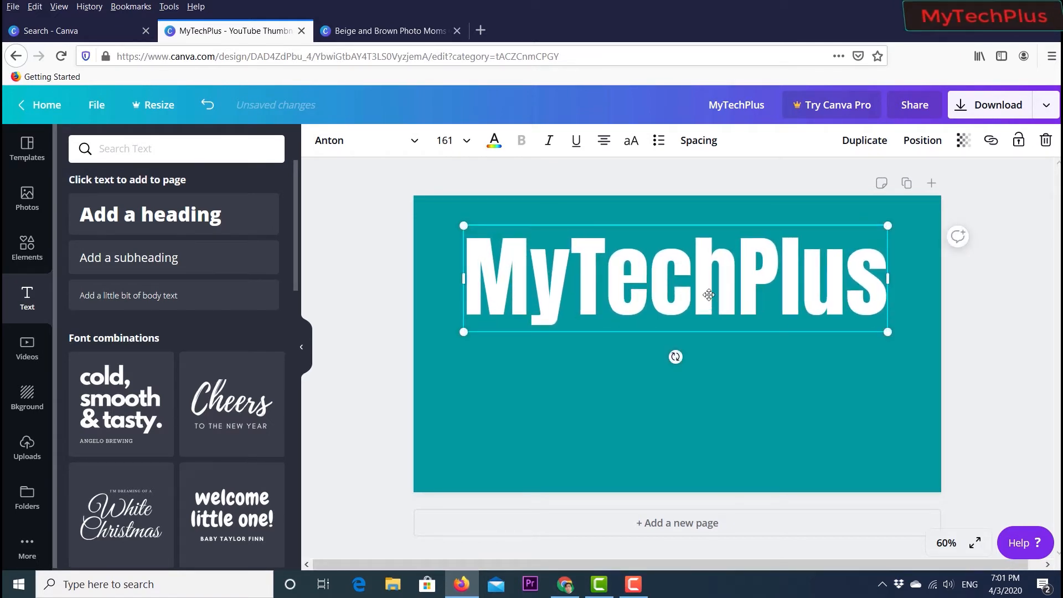
left_click(687, 384)
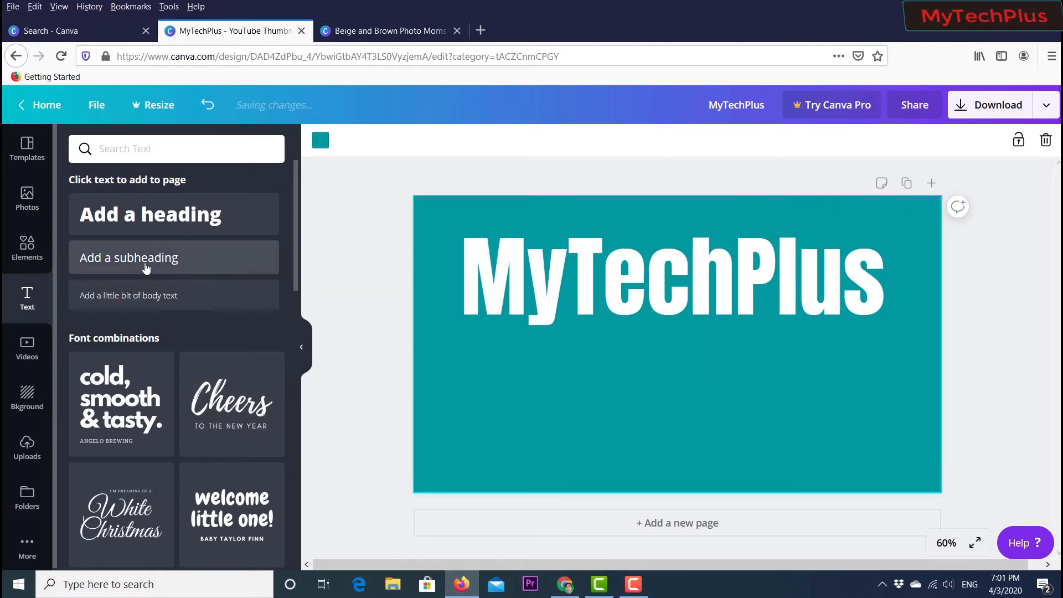
- Add a subheading below the heading and replace its text with Online Earning Methods
left_click_drag(145, 268, 676, 359)
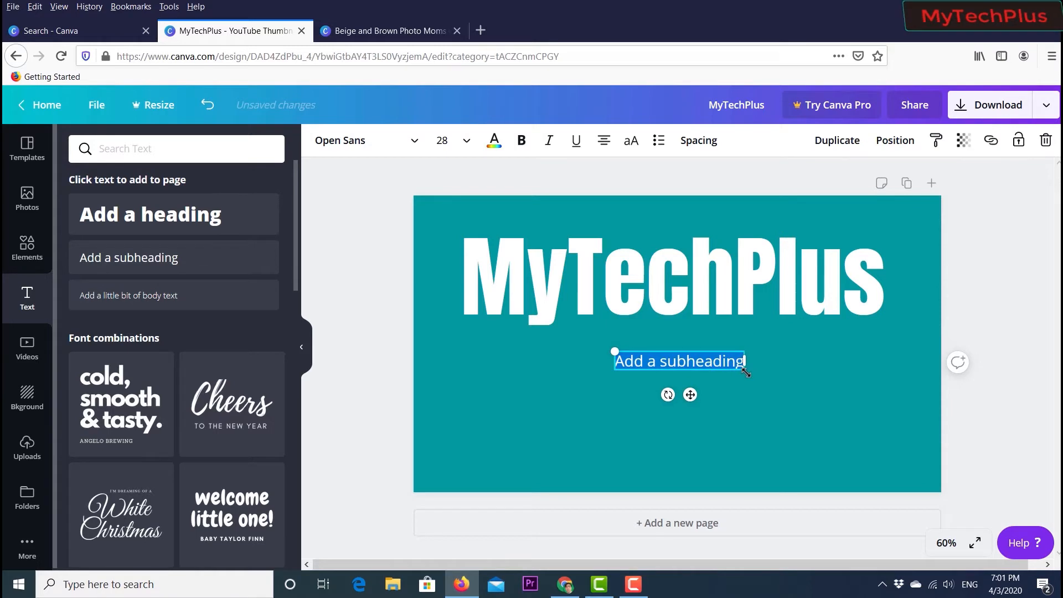
key("BackSpace")
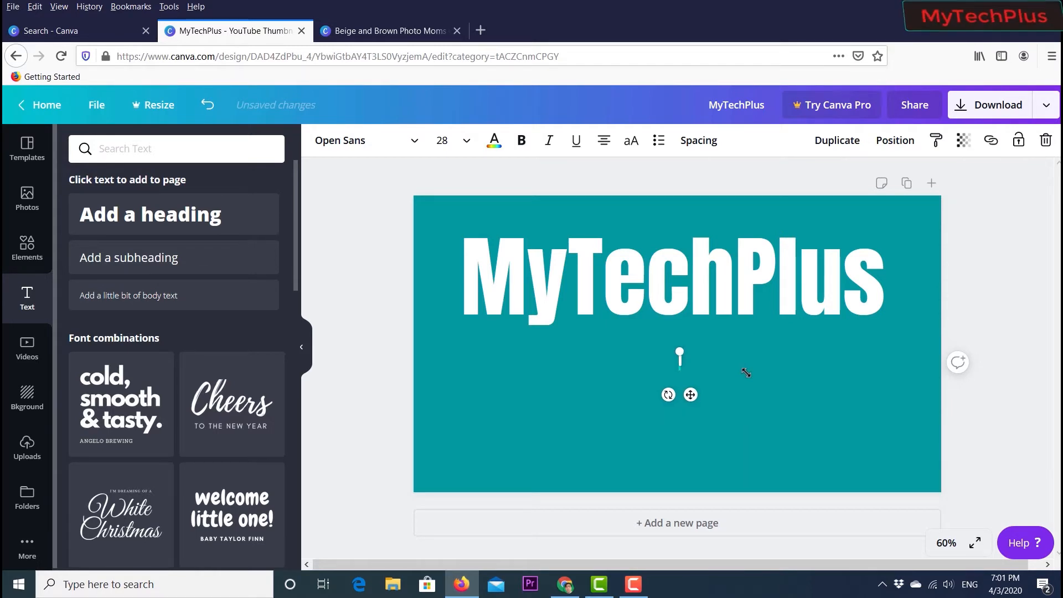
type("Online Earning ")
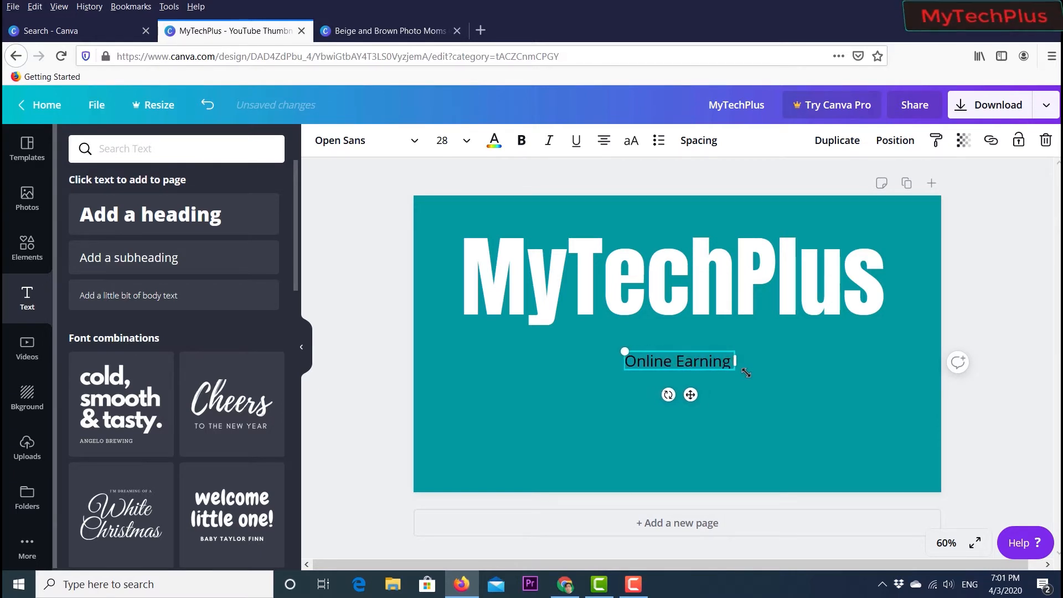
type("Methods")
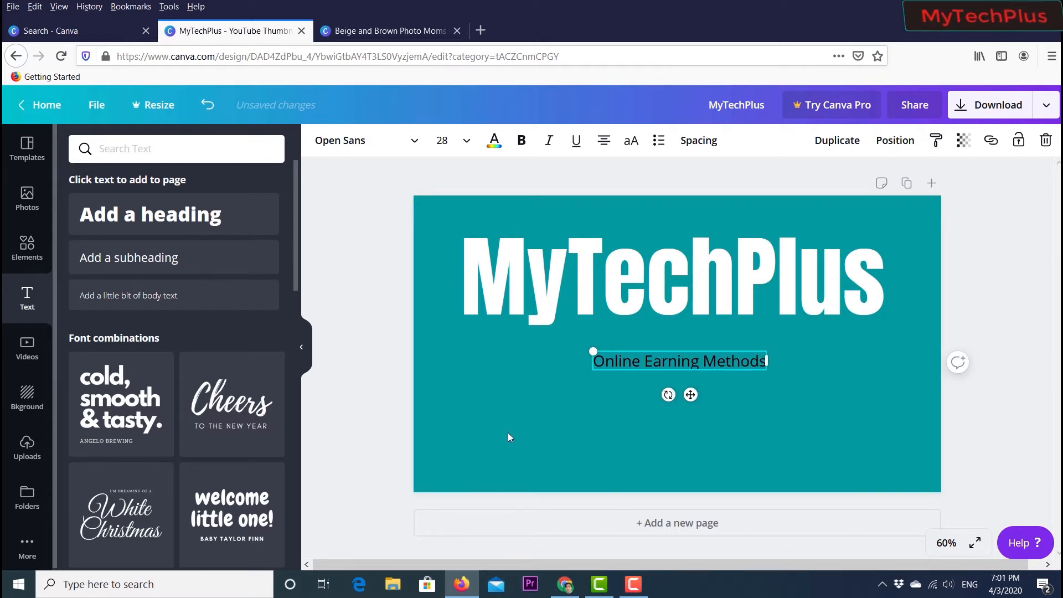
- Scale the subheading up by its handles to about font size 46
left_click(621, 412)
left_click(653, 368)
left_click_drag(571, 352, 501, 344)
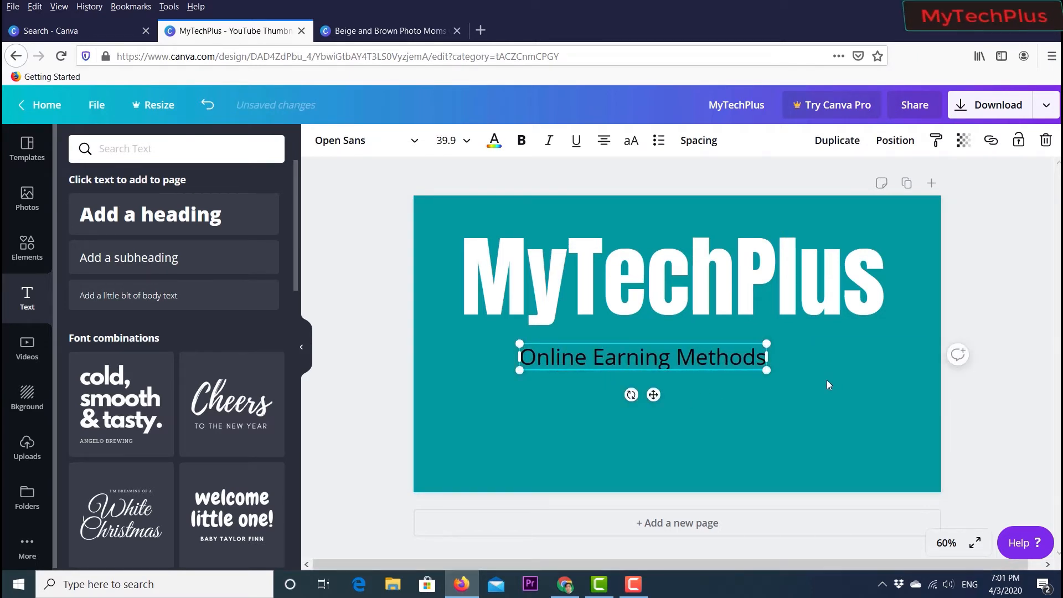
left_click_drag(767, 371, 807, 374)
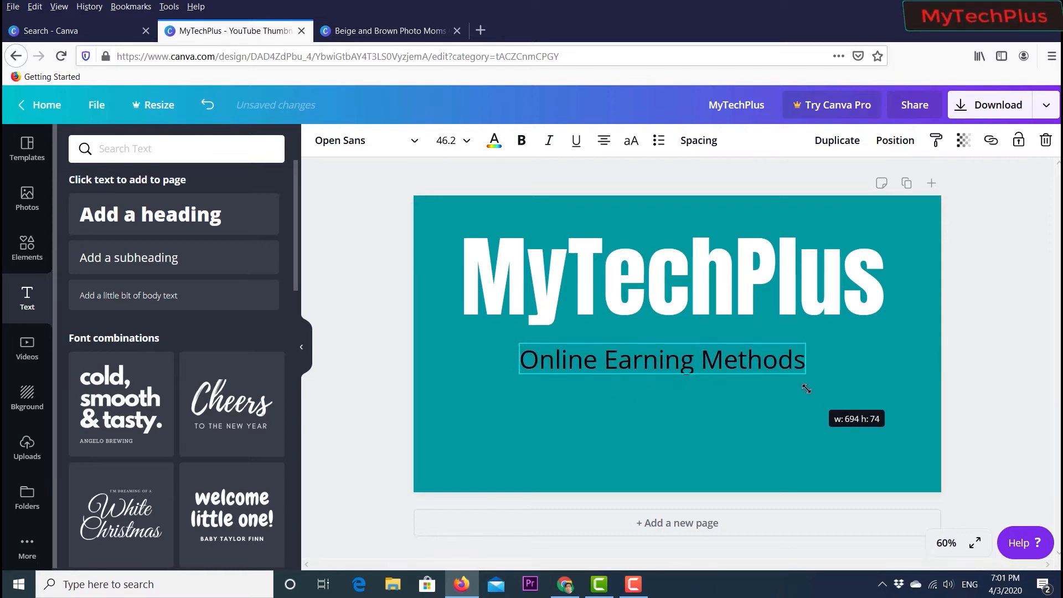
left_click(649, 403)
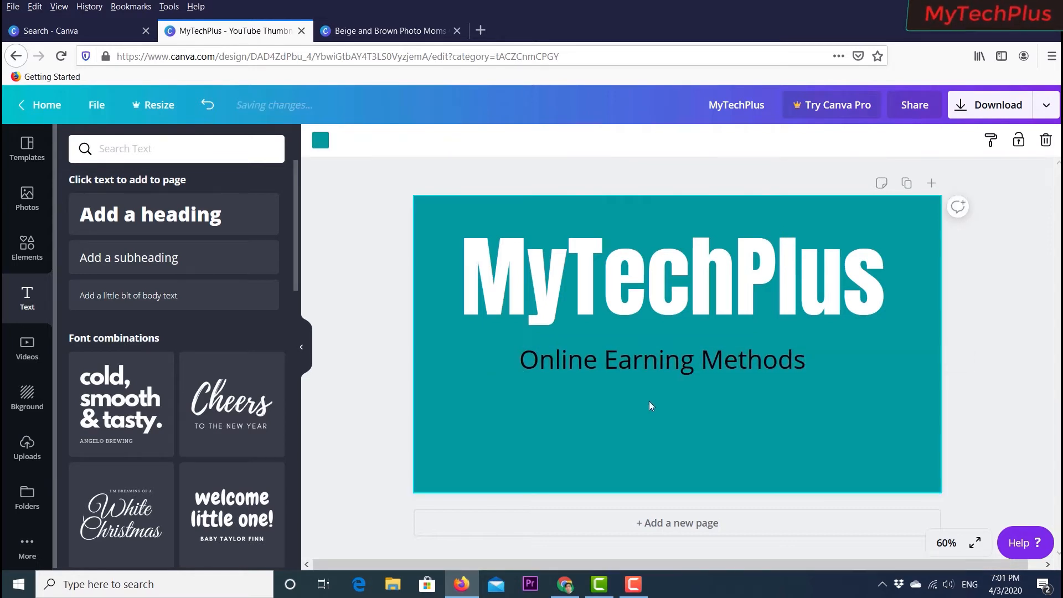
- Set the subheading's font size to 64 and nudge it to center below the heading
left_click(643, 370)
left_click(464, 143)
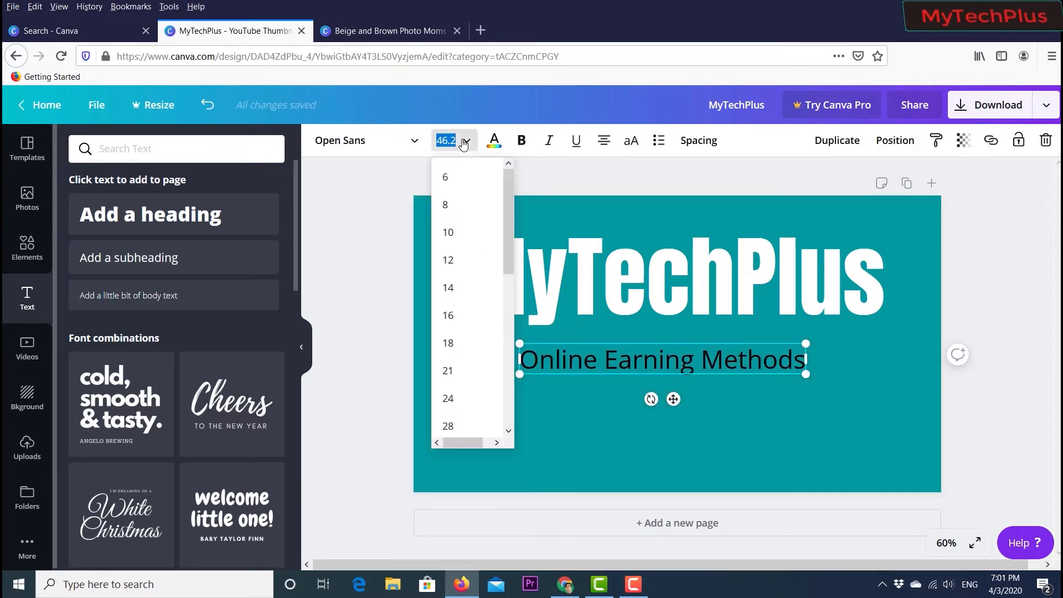
scroll(451, 408, "down", 5)
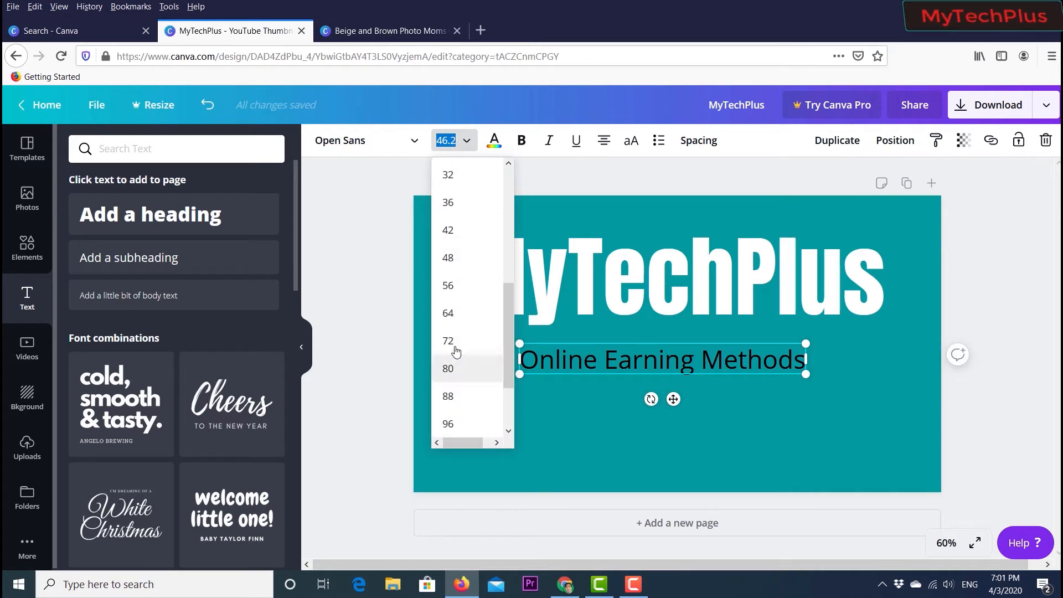
left_click(452, 314)
left_click(539, 444)
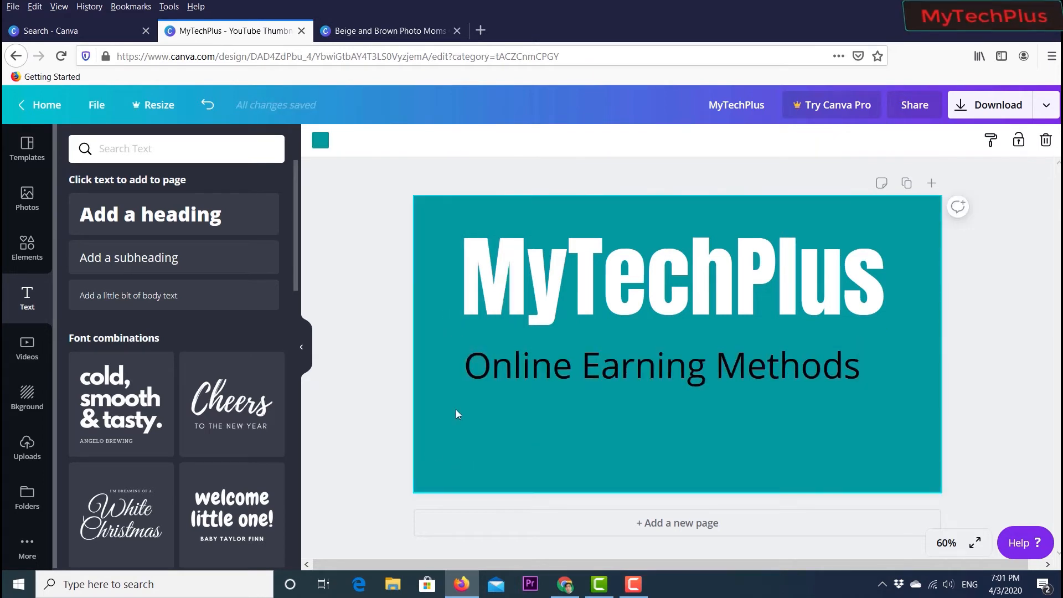
left_click_drag(668, 363, 679, 362)
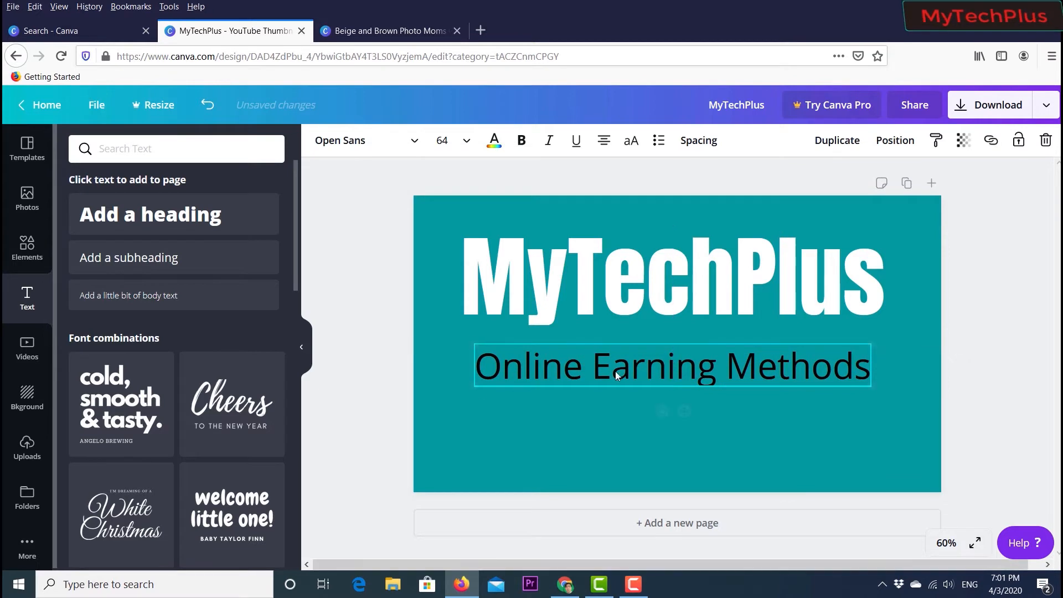
left_click(381, 360)
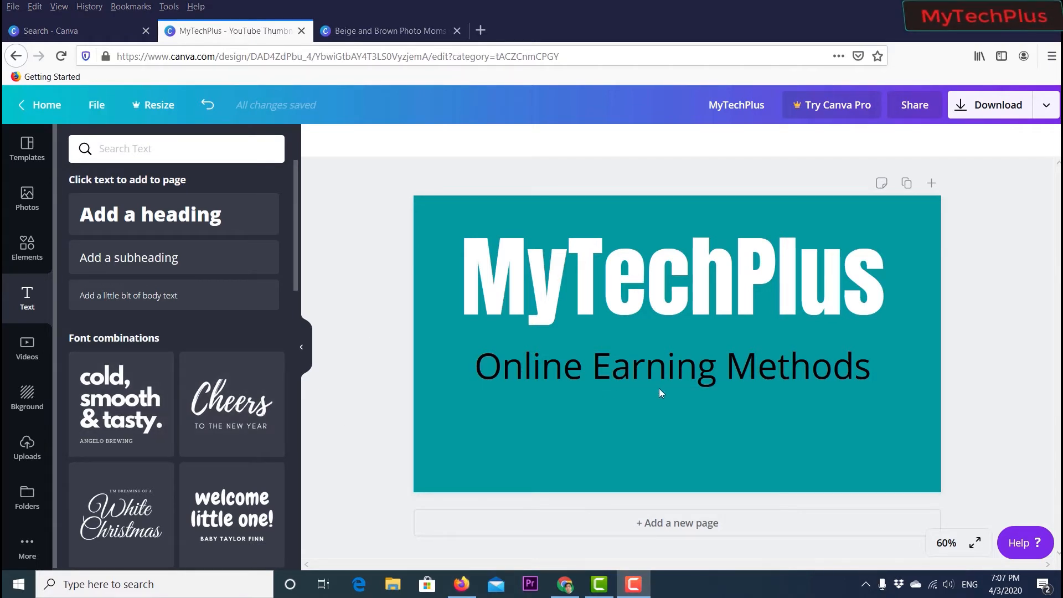
- Browse the photo library and add the photo of a woman holding a baby to the canvas
left_click(33, 205)
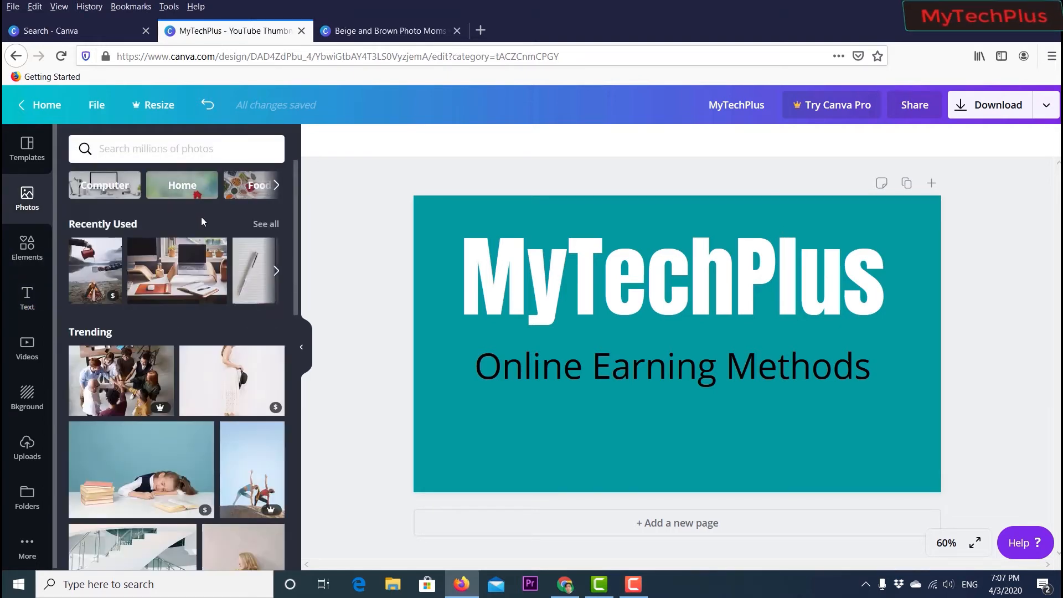
scroll(201, 217, "down", 3)
scroll(201, 217, "down", 2)
scroll(202, 221, "up", 2)
scroll(199, 232, "down", 4)
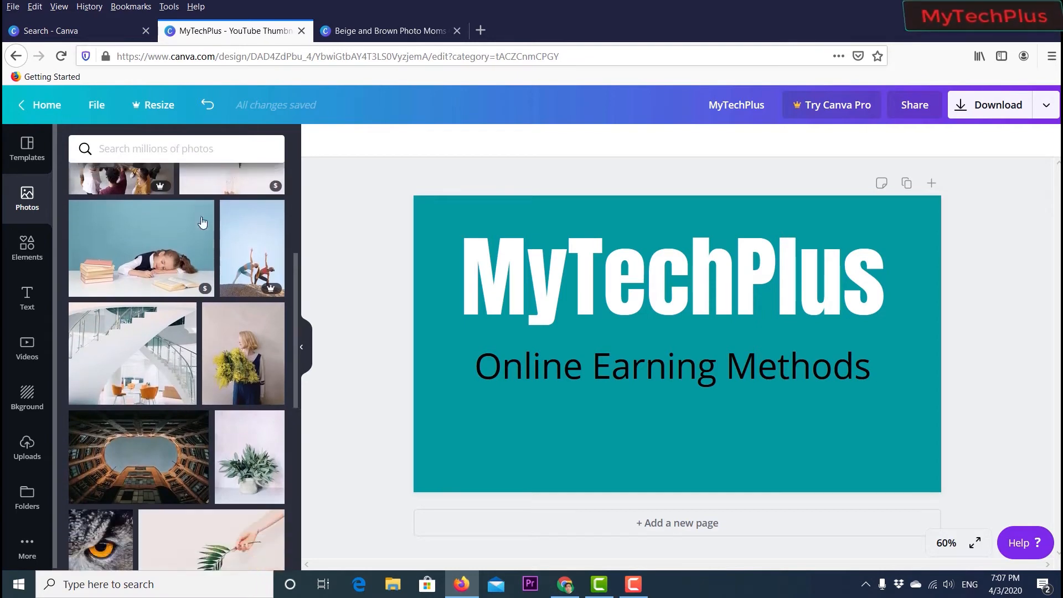
scroll(198, 241, "down", 4)
scroll(183, 255, "up", 2)
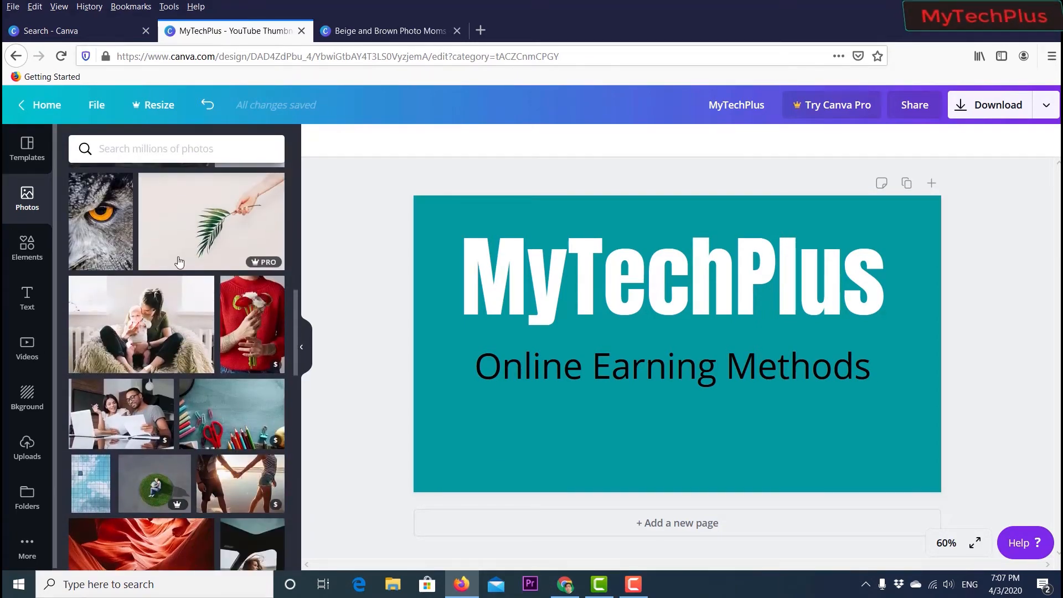
left_click_drag(141, 324, 463, 390)
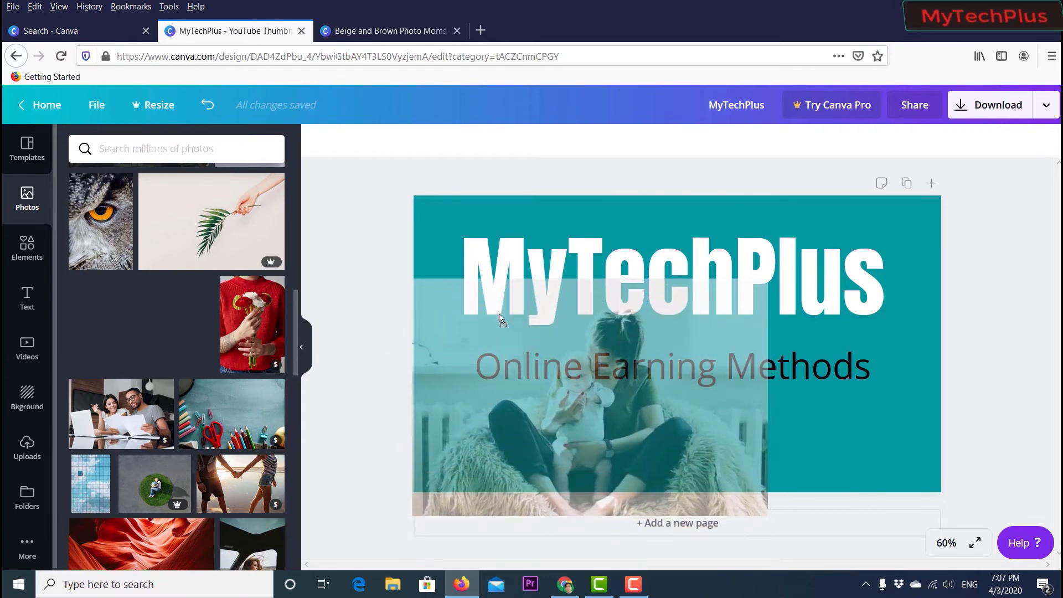
left_click_drag(410, 277, 619, 423)
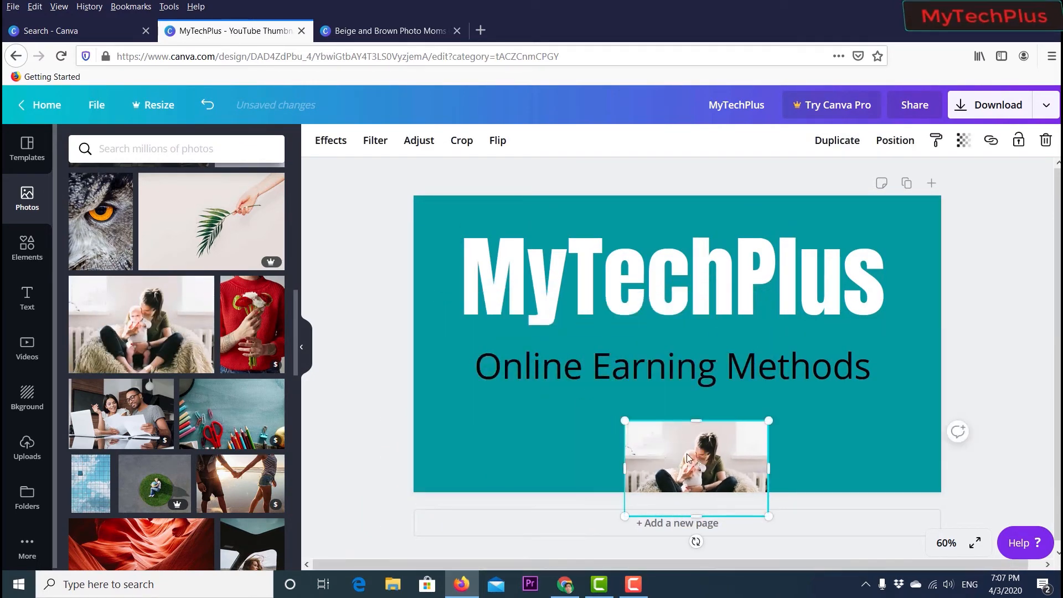
- Shrink the photo and place it just below the subheading's left end
left_click_drag(689, 452, 540, 412)
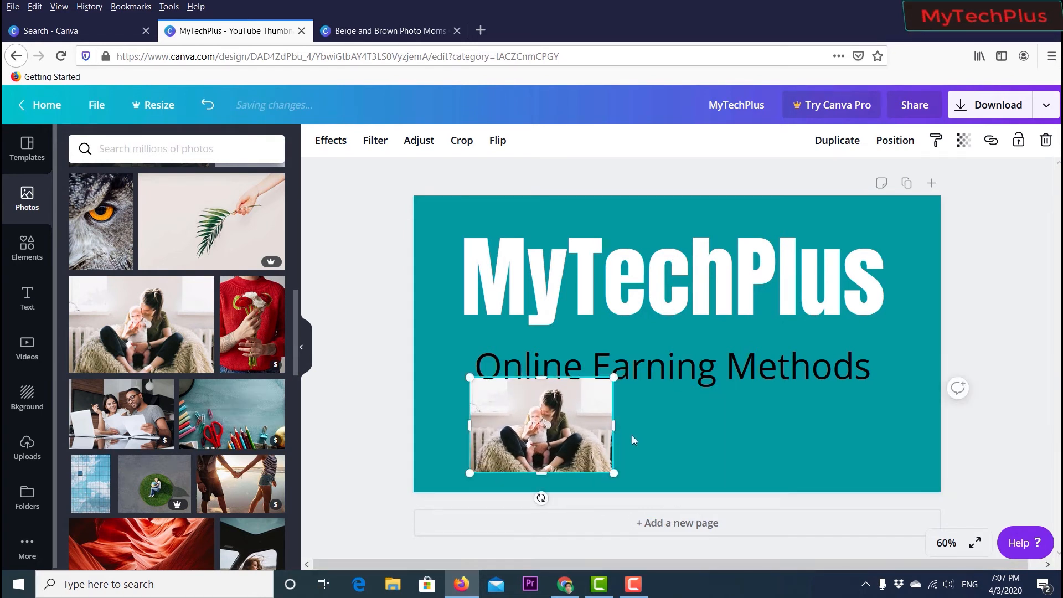
left_click_drag(615, 474, 584, 453)
left_click_drag(538, 418, 543, 425)
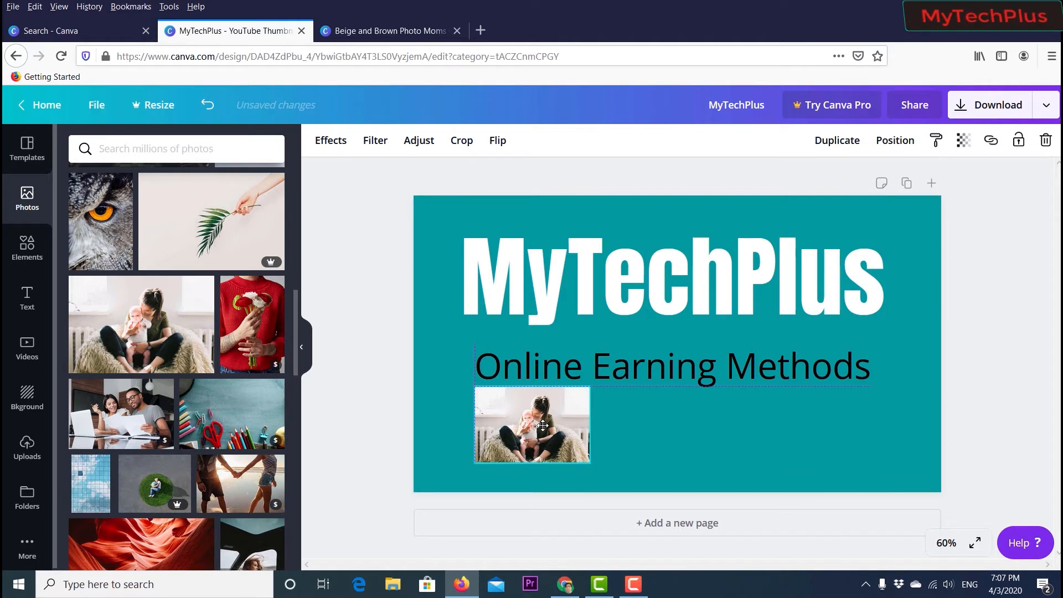
- Add the Coronavirus doctor illustration of a woman in a lab coat to the canvas's left side
left_click(371, 415)
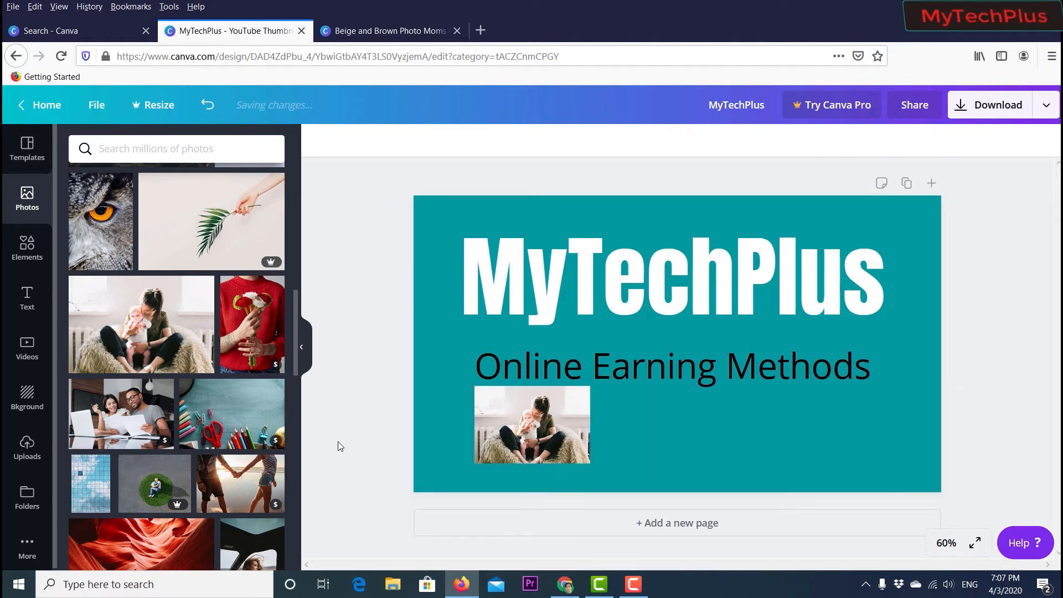
left_click(23, 249)
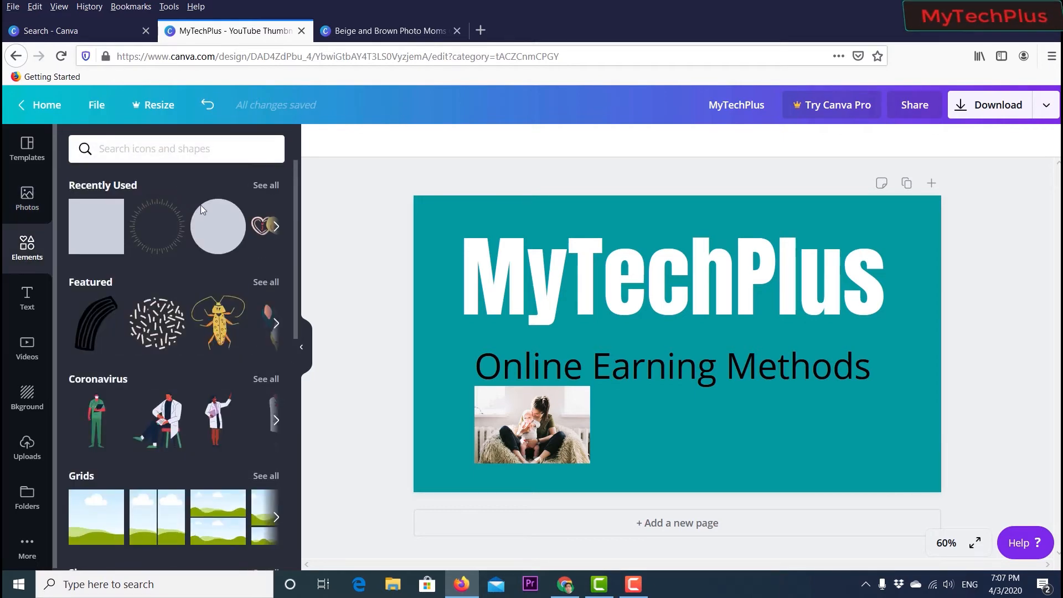
scroll(201, 221, "down", 3)
scroll(201, 228, "down", 5)
scroll(201, 228, "up", 8)
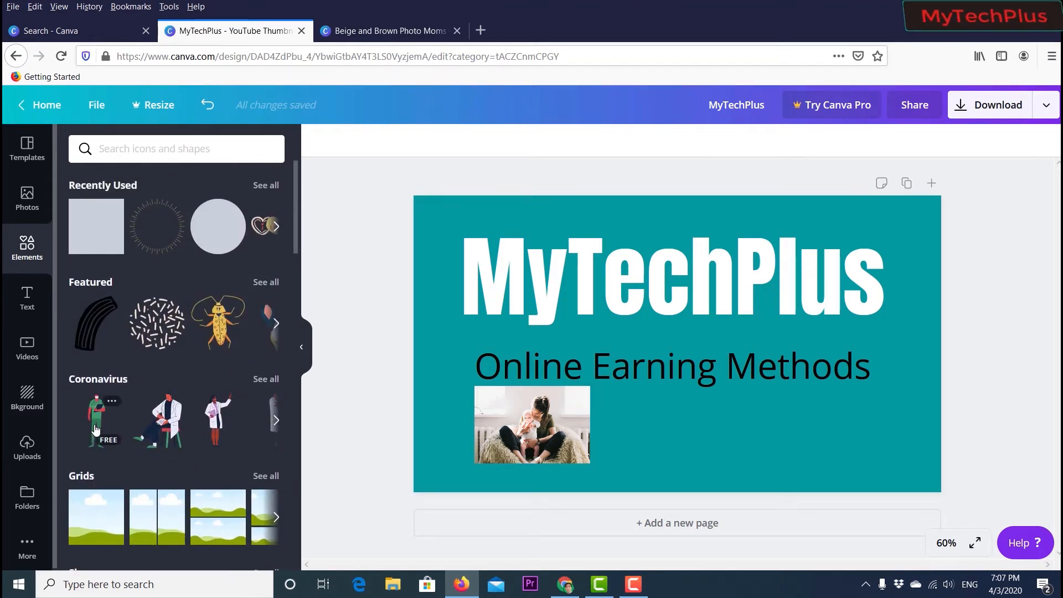
scroll(188, 262, "down", 4)
scroll(187, 263, "up", 3)
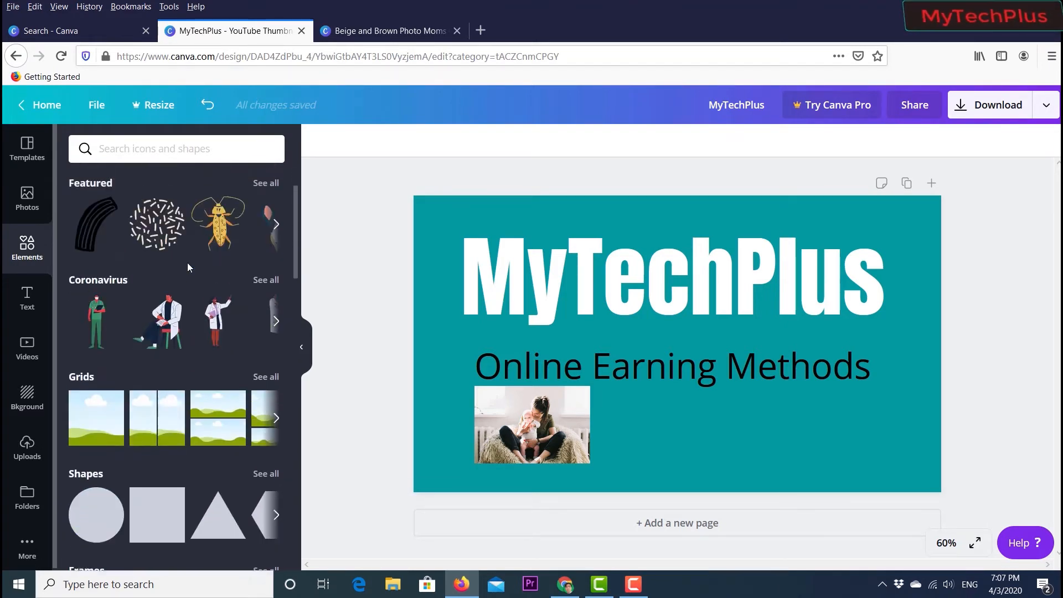
scroll(187, 263, "up", 2)
mouse_move(104, 437)
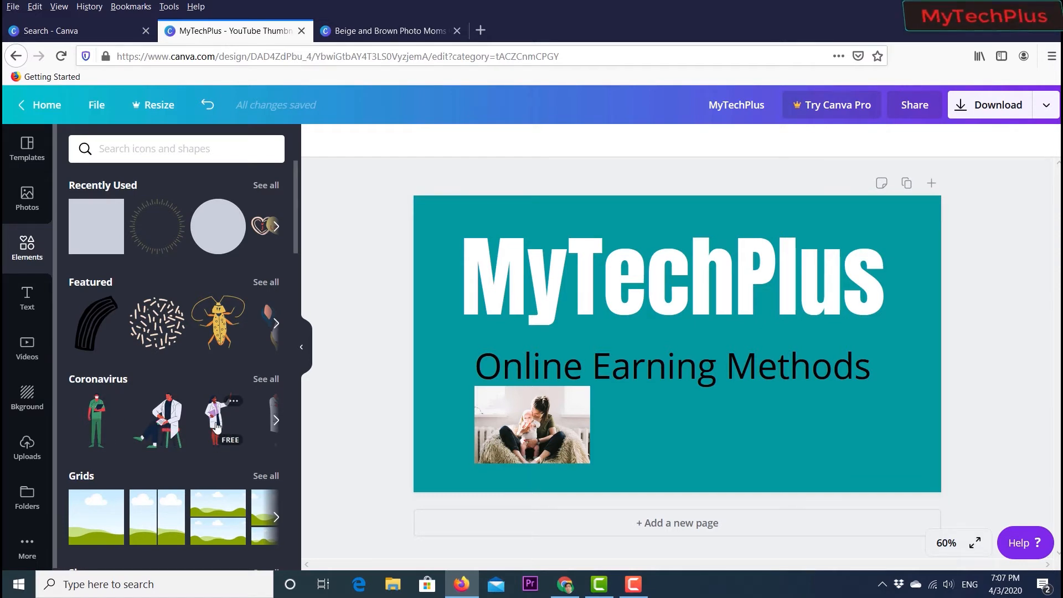
left_click_drag(215, 426, 450, 258)
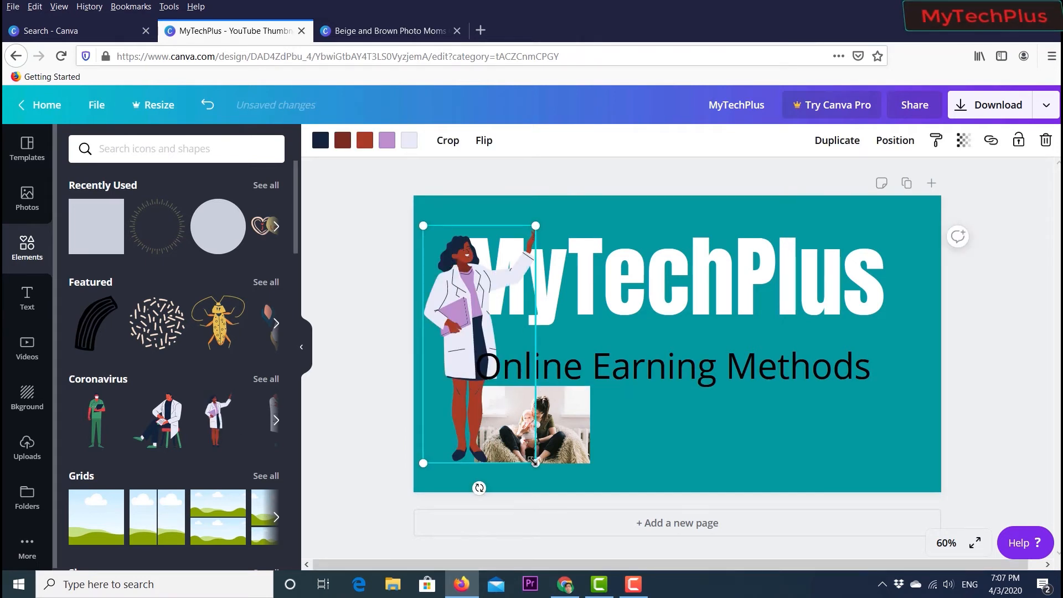
- Shrink the heading from its left corner so it sits to the right of the illustration
left_click_drag(530, 460, 528, 447)
left_click(622, 277)
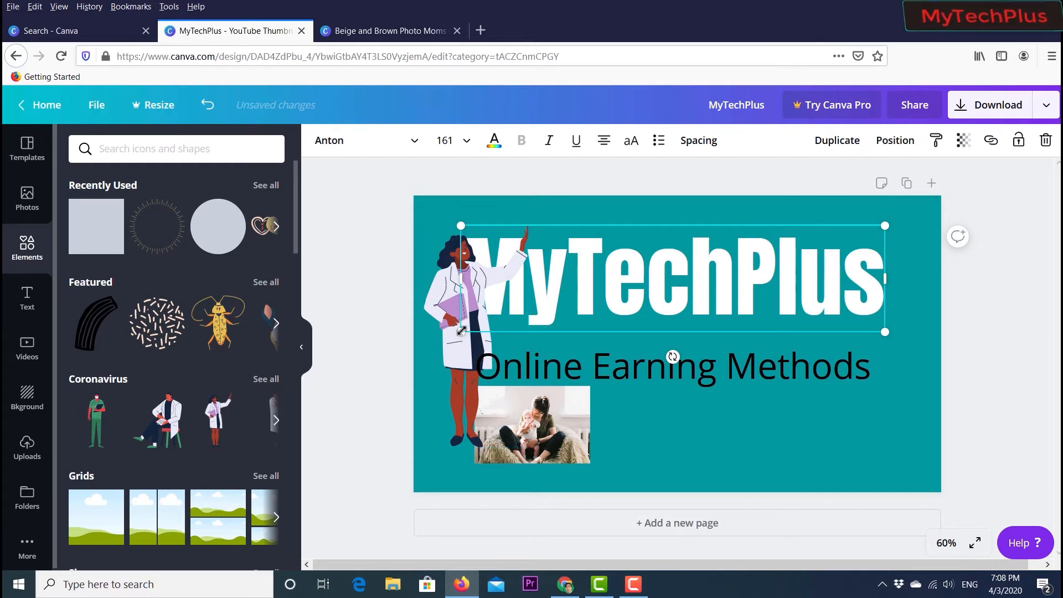
left_click_drag(461, 331, 539, 315)
- Scale the subheading down to about font size 52.9 and move it up beneath the heading
left_click(506, 372)
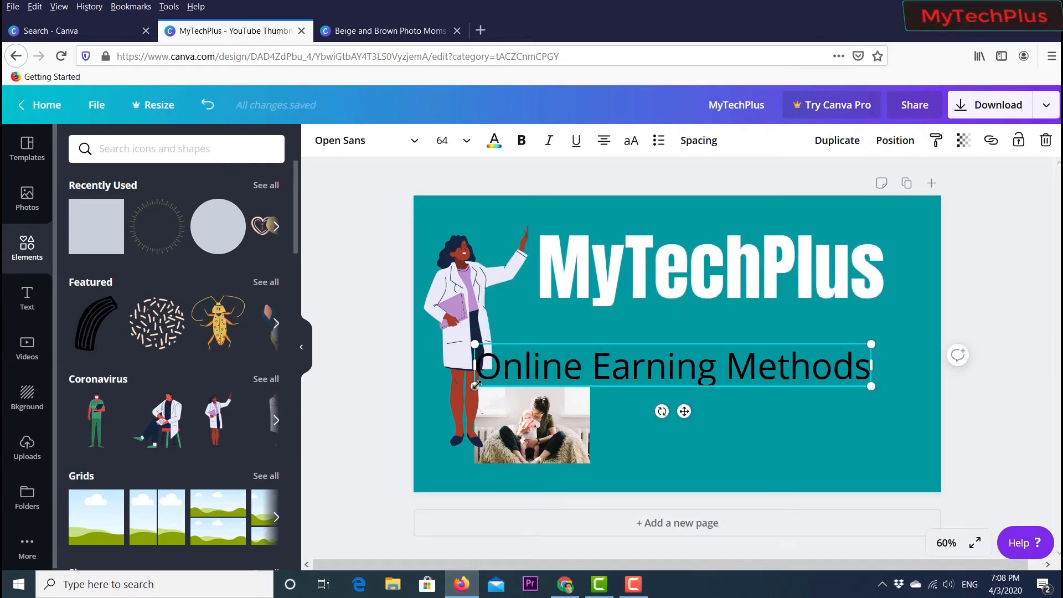
left_click_drag(475, 386, 543, 378)
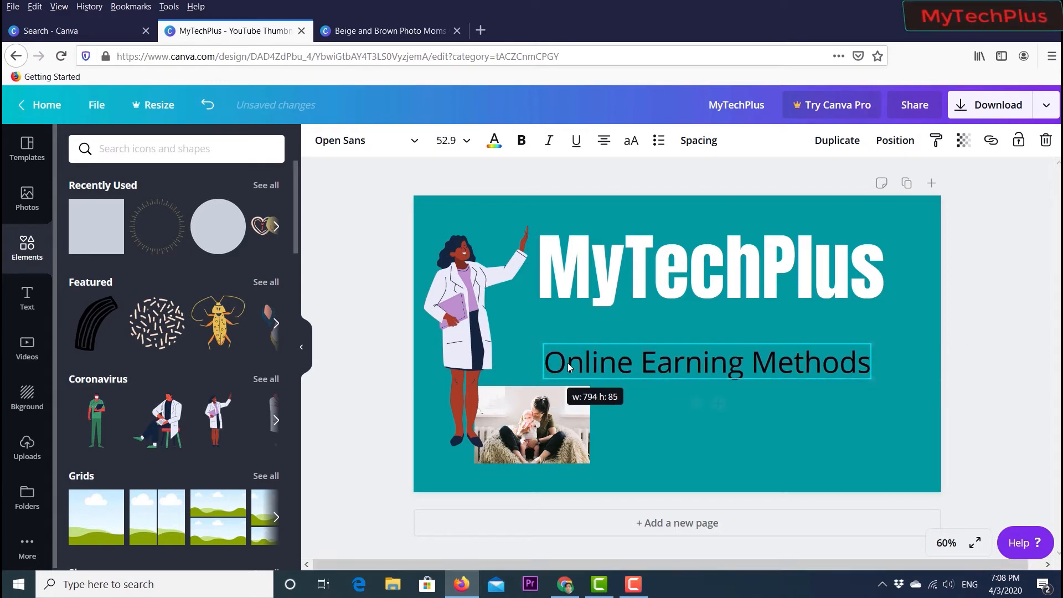
left_click_drag(651, 360, 649, 343)
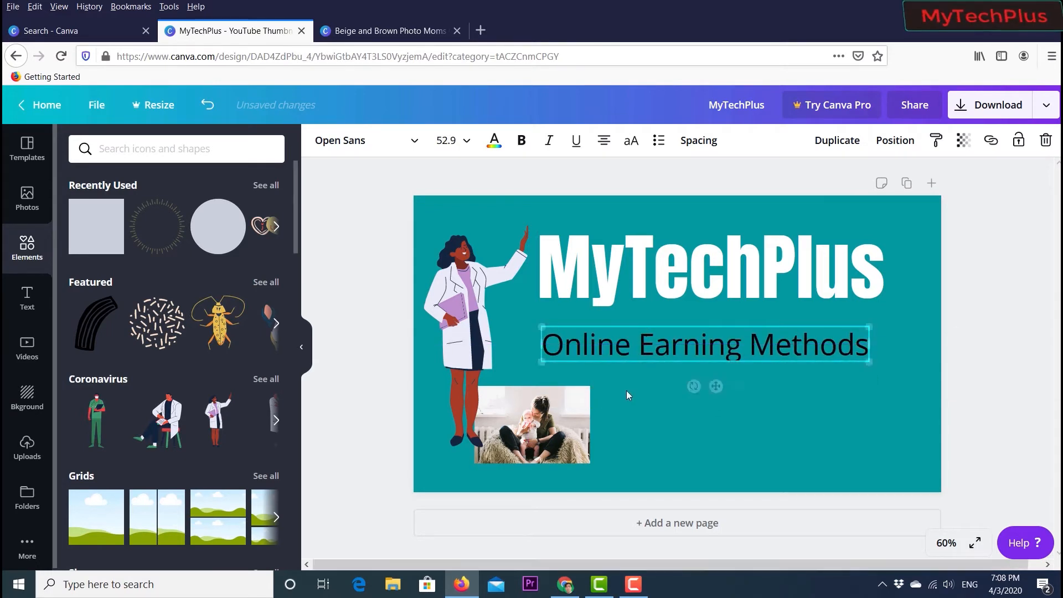
- Delete the photo of the woman holding a baby
left_click(546, 438)
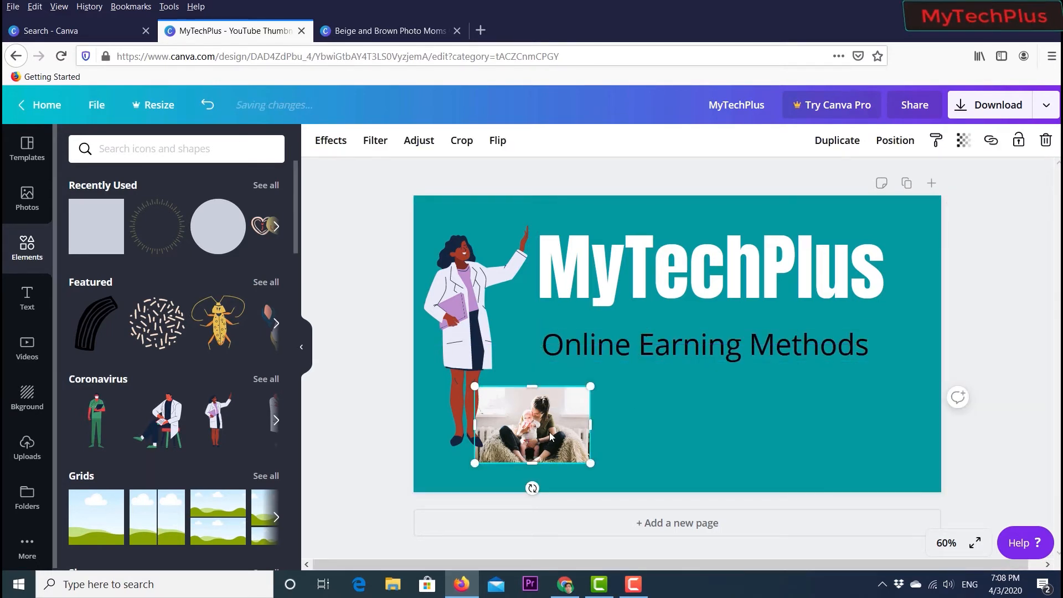
key("Delete")
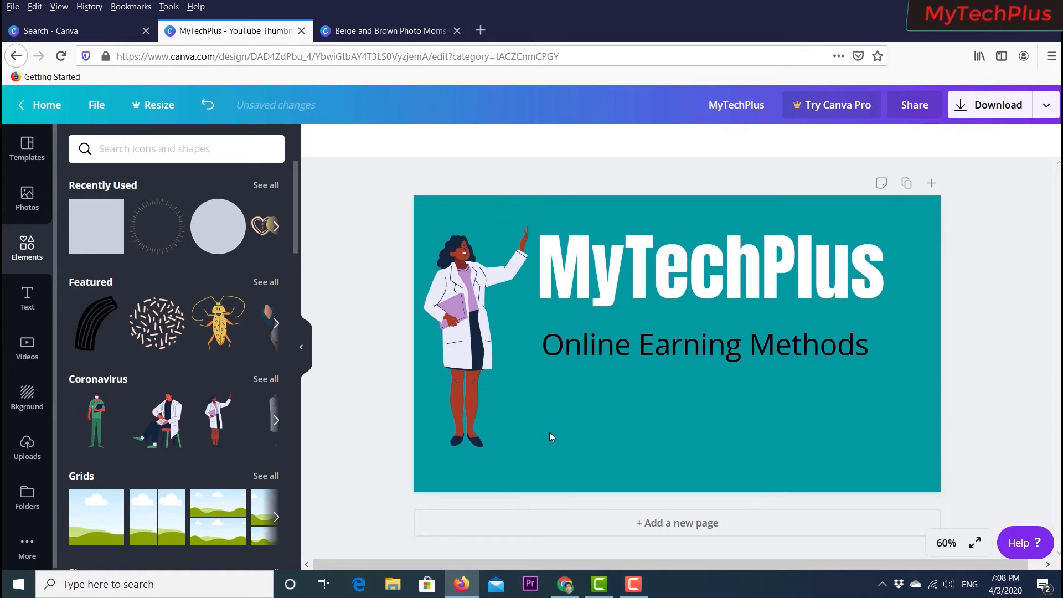
- Move the illustration and shrink it so the raised hand points at the heading
left_click(483, 325)
left_click_drag(483, 325, 487, 334)
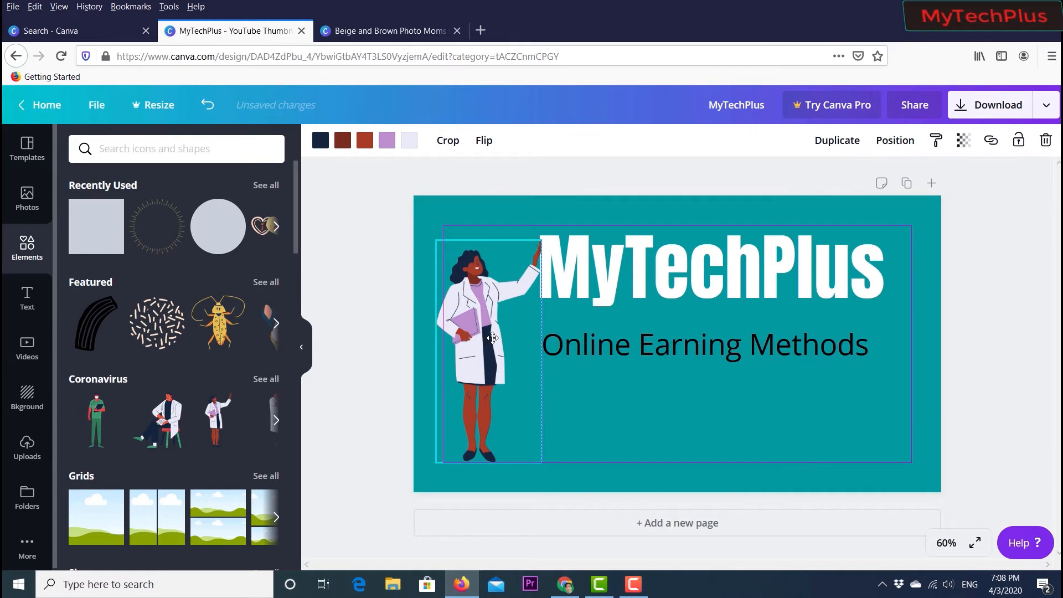
left_click_drag(492, 338, 500, 338)
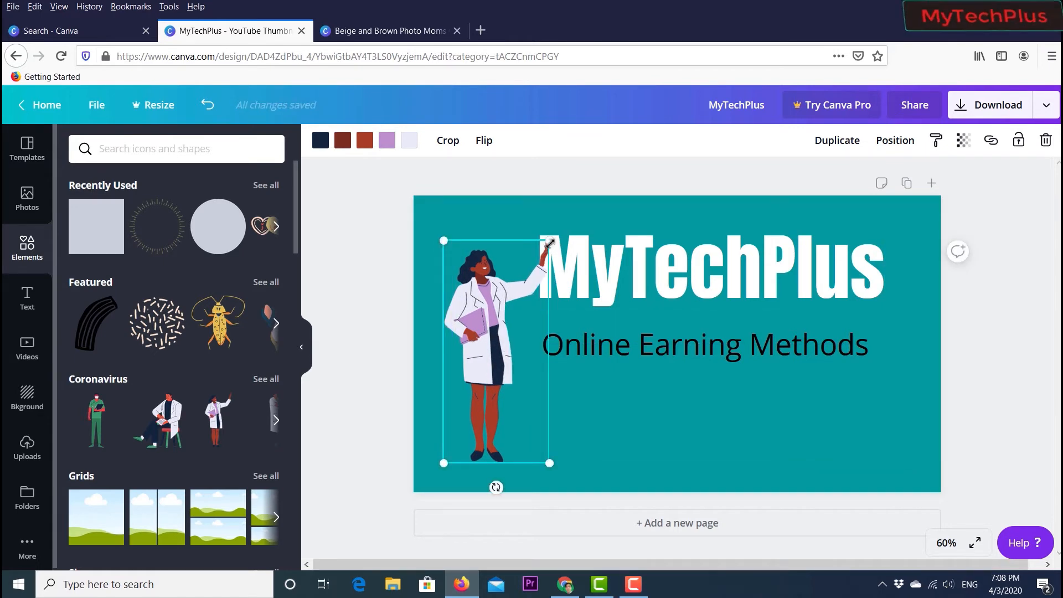
left_click_drag(549, 242, 532, 265)
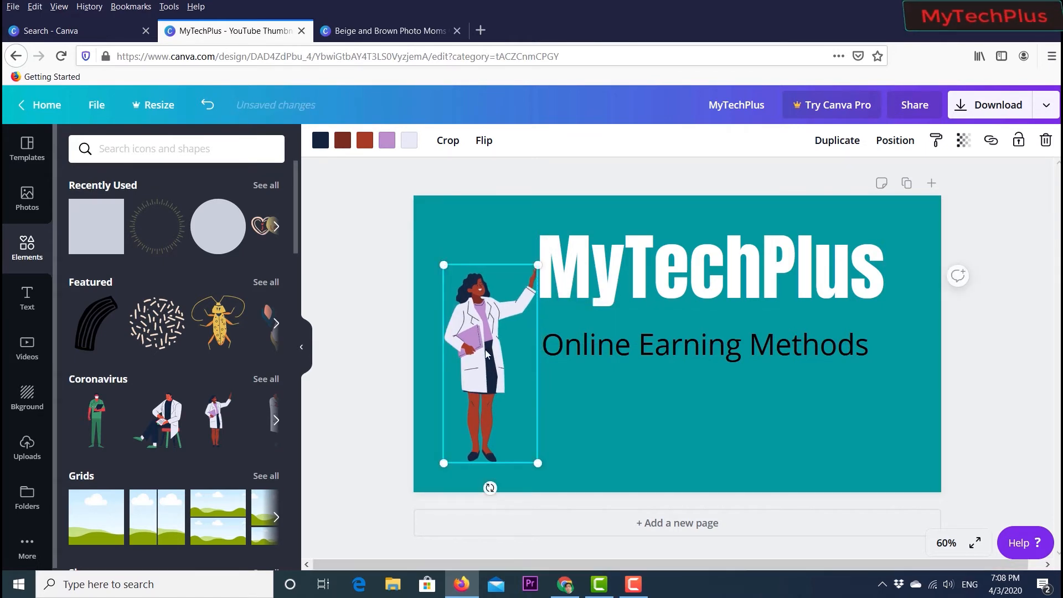
left_click(375, 381)
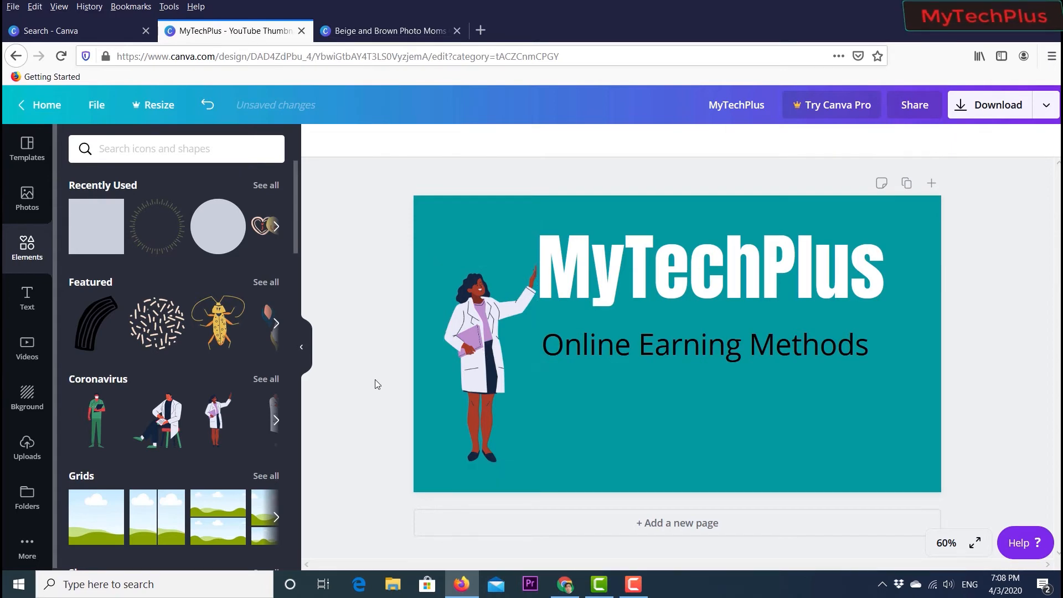
- Browse further element categories and the video library
scroll(211, 283, "down", 12)
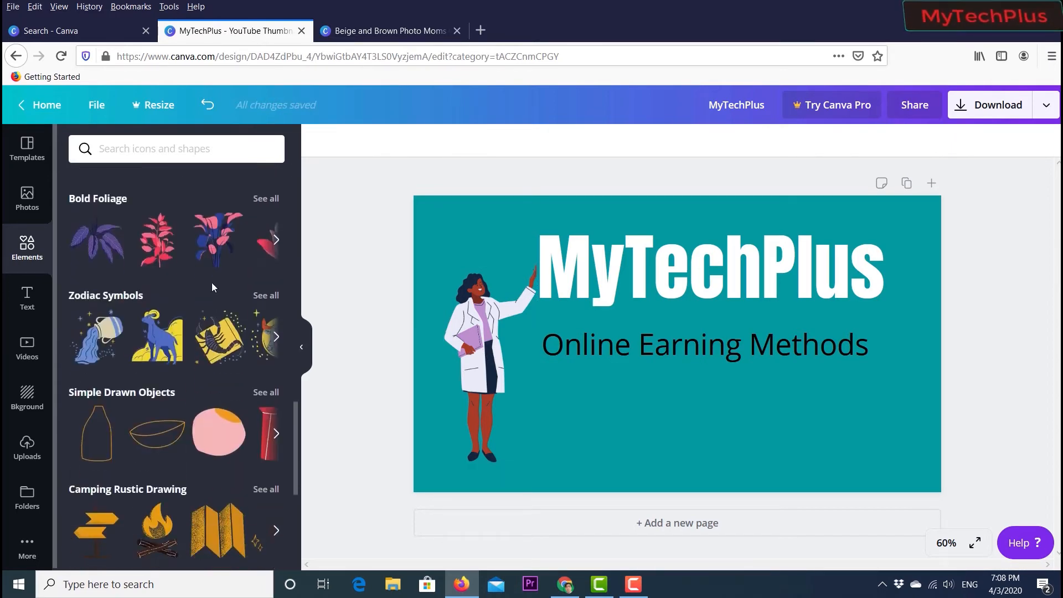
scroll(211, 287, "up", 4)
scroll(211, 286, "down", 14)
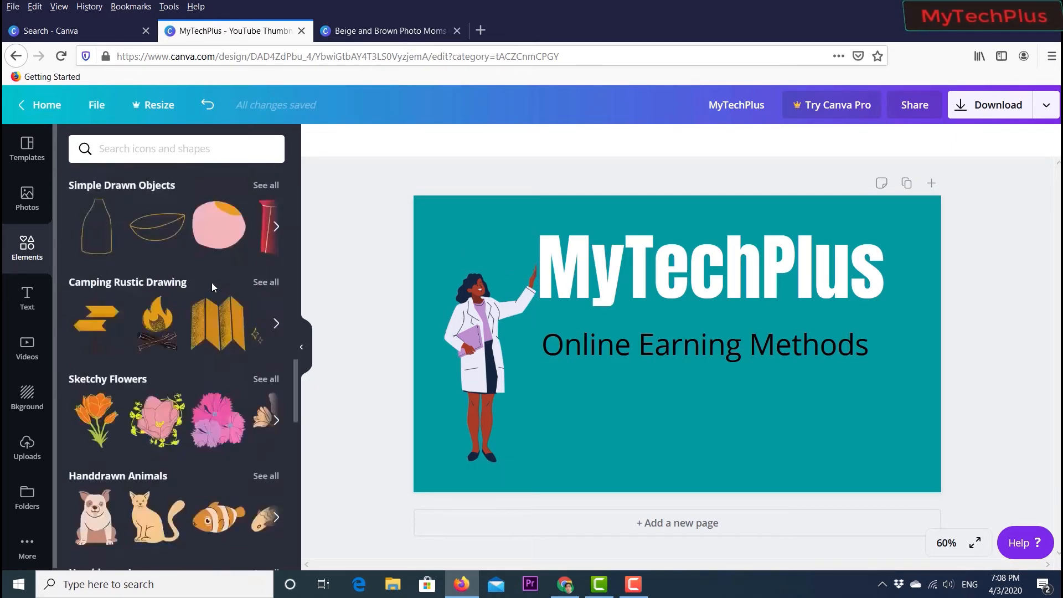
scroll(212, 285, "down", 10)
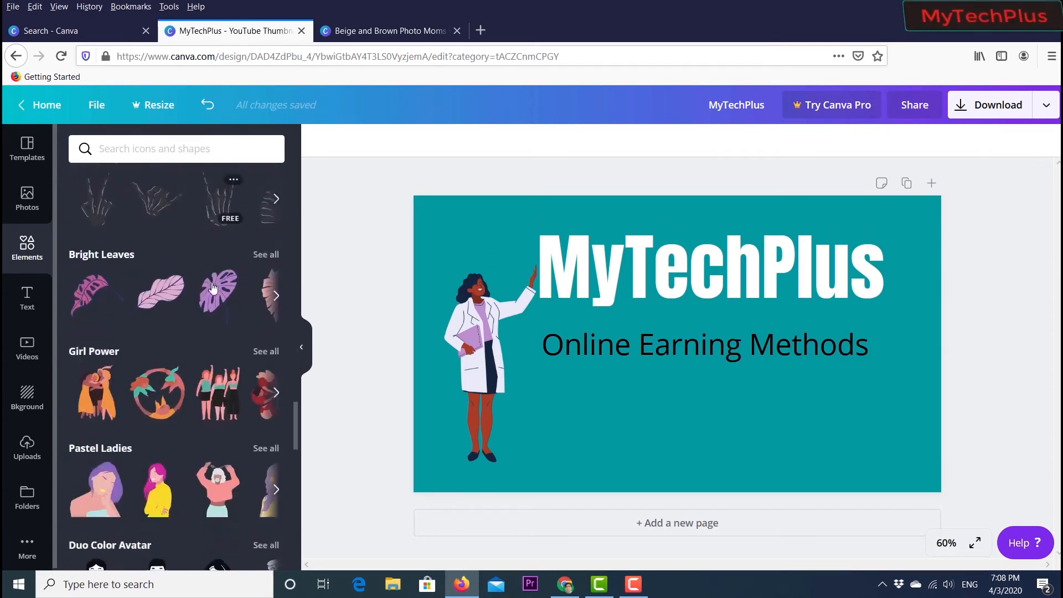
scroll(212, 282, "up", 2)
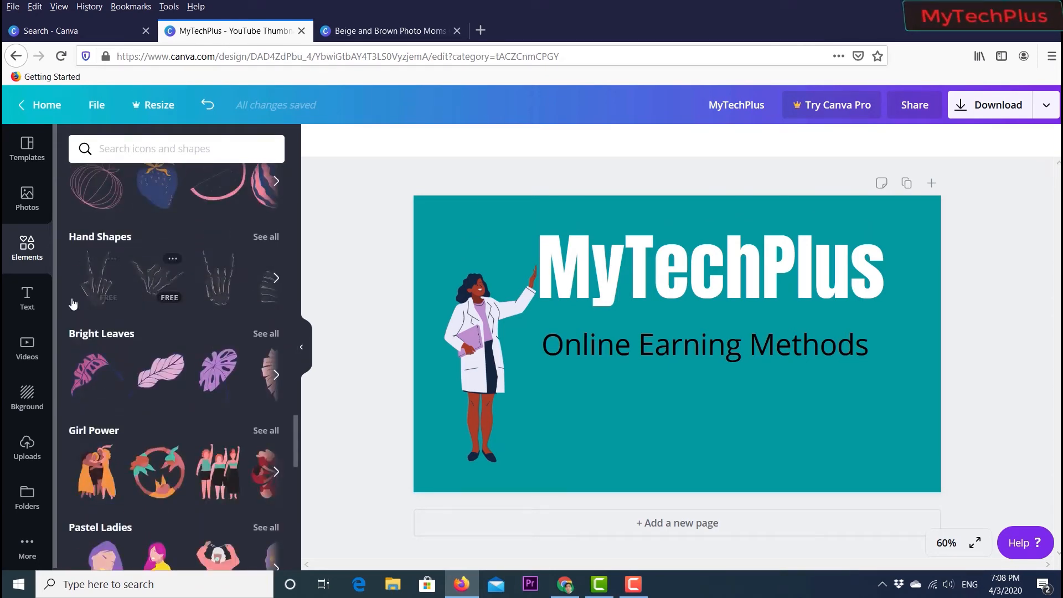
left_click(31, 359)
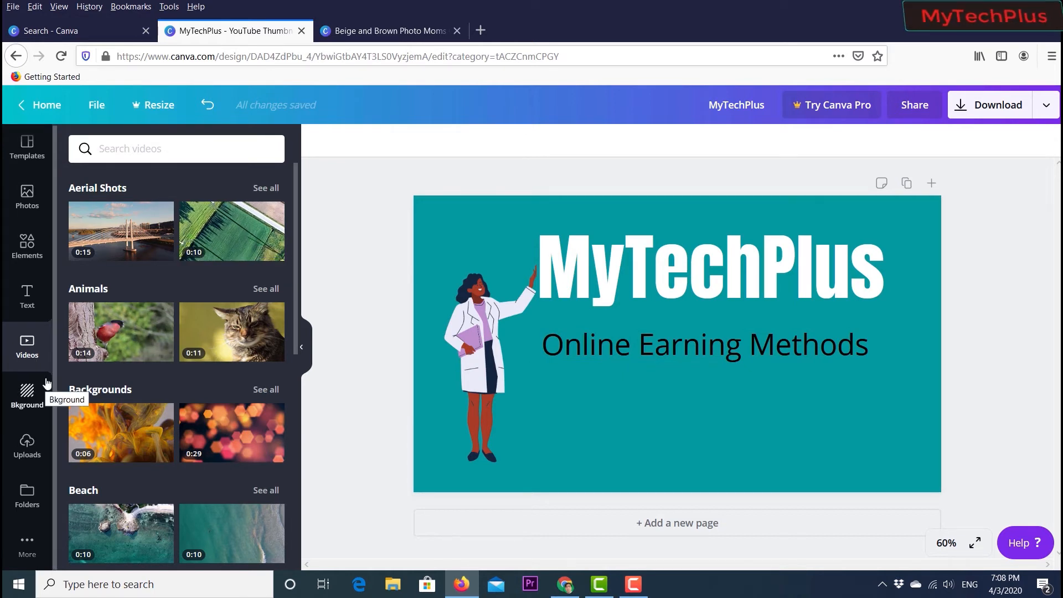
- Try several backgrounds and apply the crumpled grid-paper texture as the design's background
left_click(30, 400)
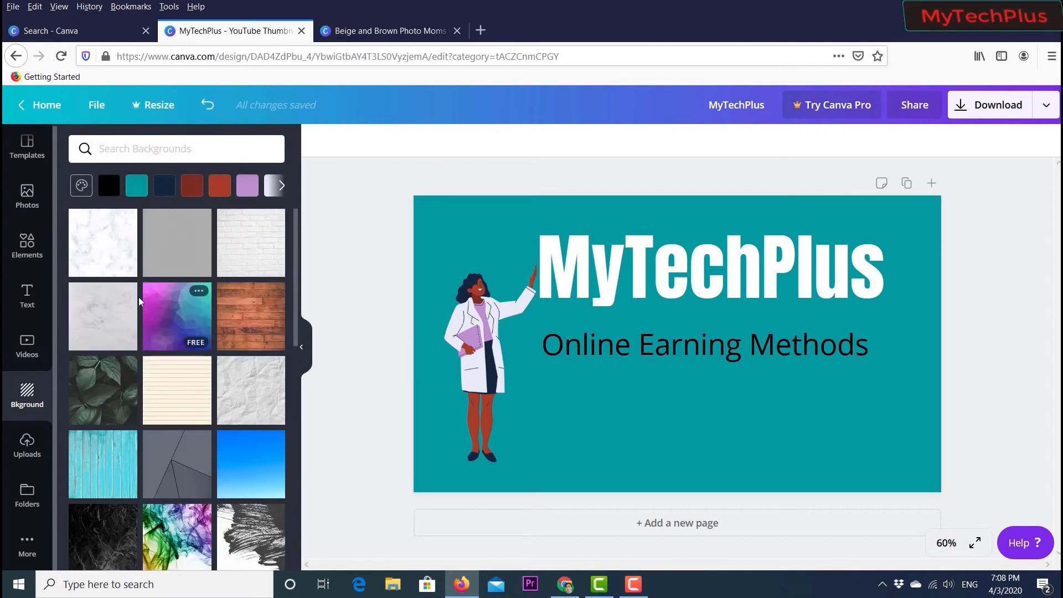
scroll(200, 312, "down", 10)
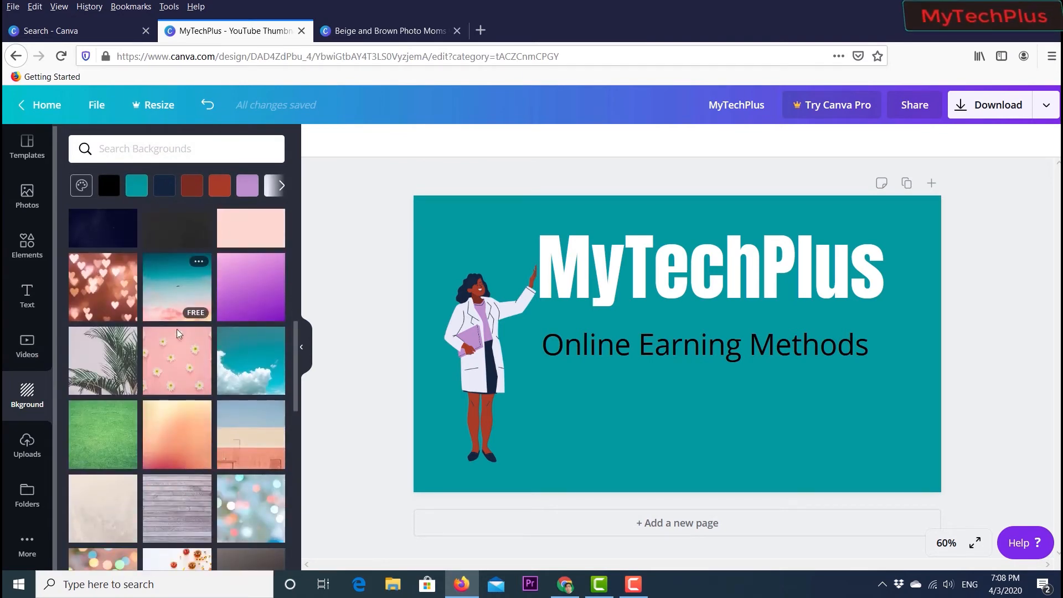
scroll(146, 388, "up", 5)
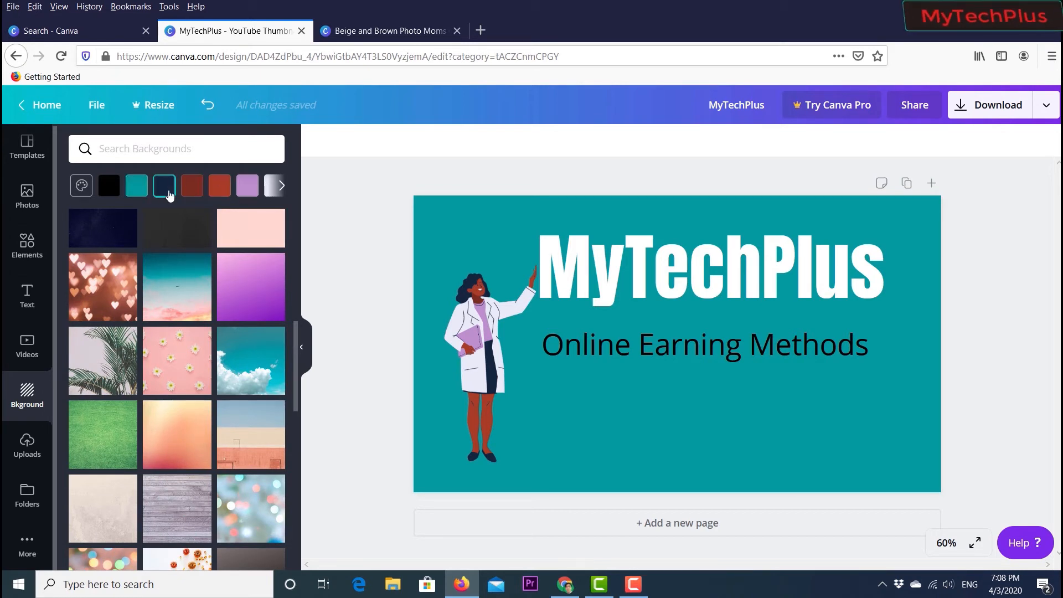
scroll(247, 406, "down", 4)
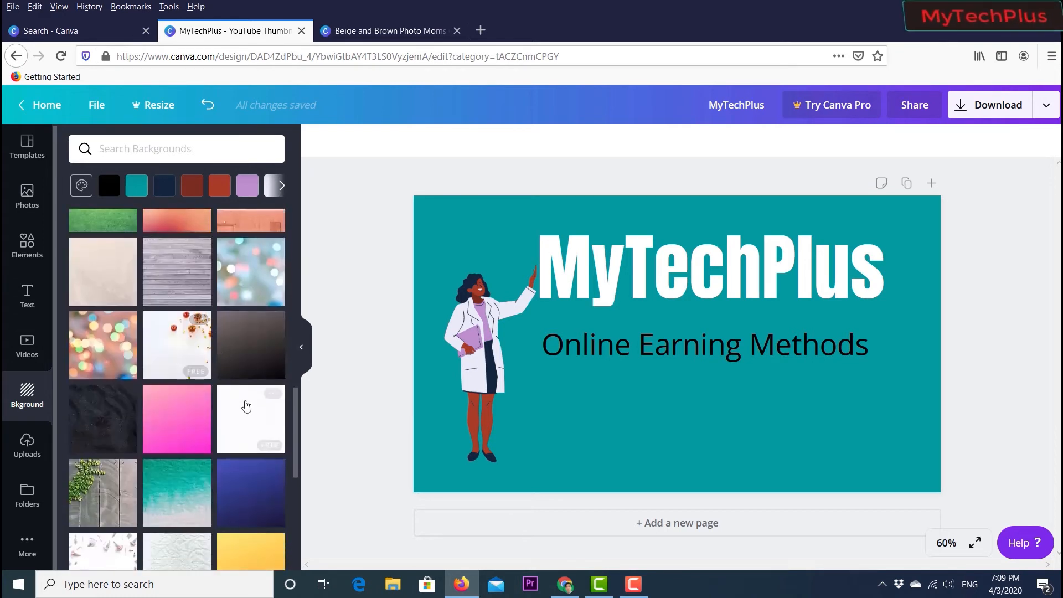
left_click(167, 268)
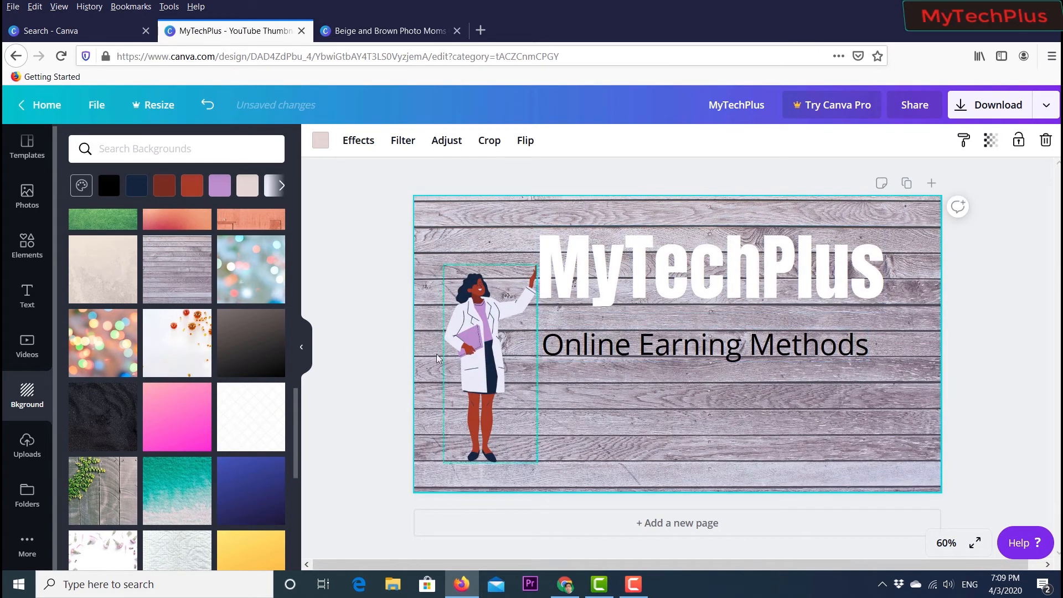
left_click(245, 424)
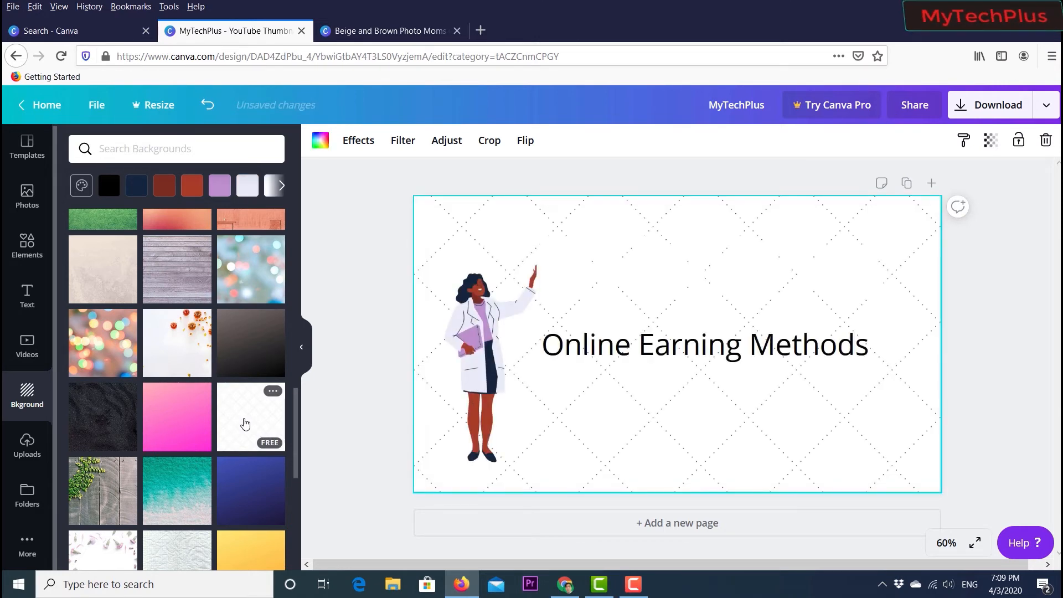
scroll(141, 382, "down", 4)
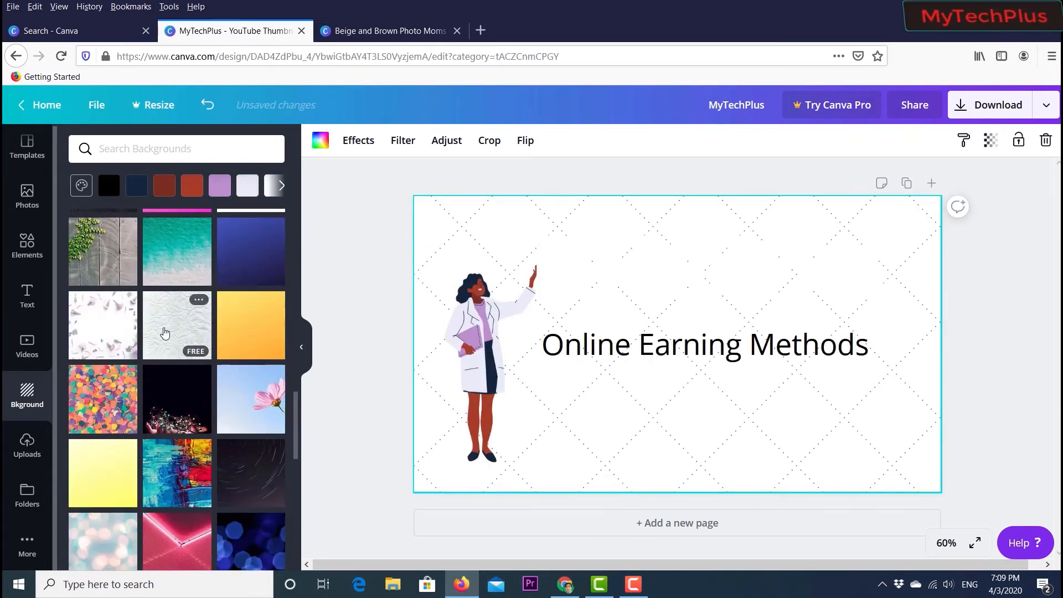
left_click(165, 332)
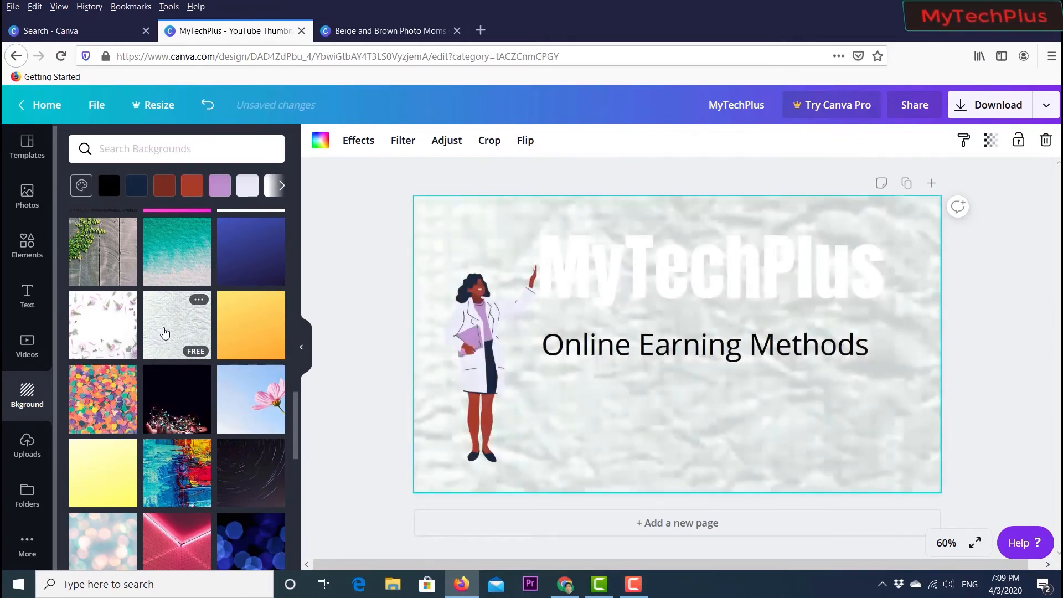
- Change the MyTechPlus heading's text colour to black
left_click(618, 282)
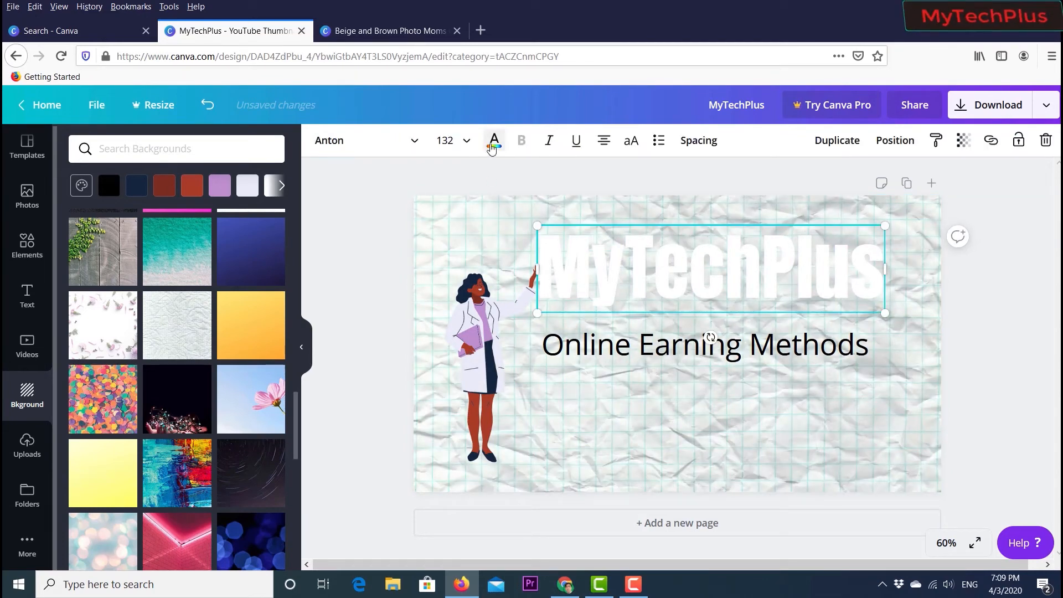
left_click(493, 140)
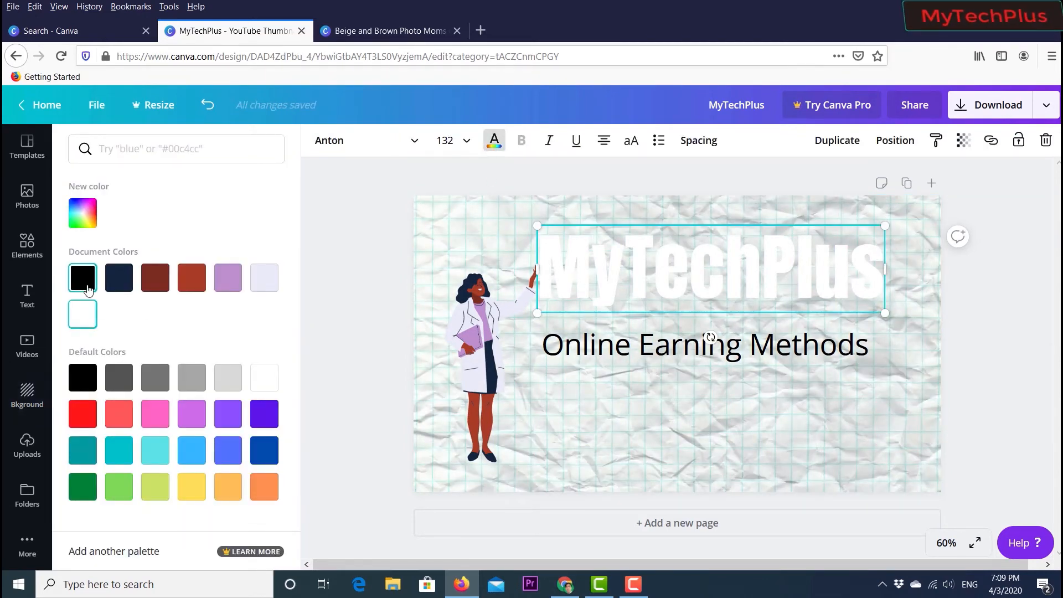
left_click(83, 278)
left_click(356, 279)
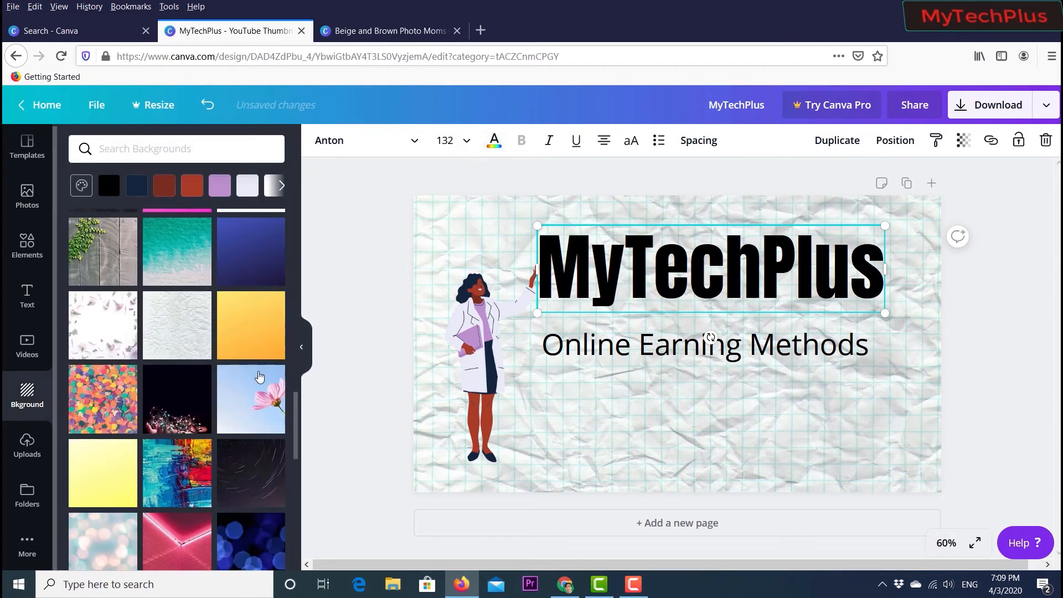
- Look through the uploaded images and the file upload dialog, then cancel without uploading anything
scroll(170, 398, "down", 5)
scroll(170, 399, "down", 3)
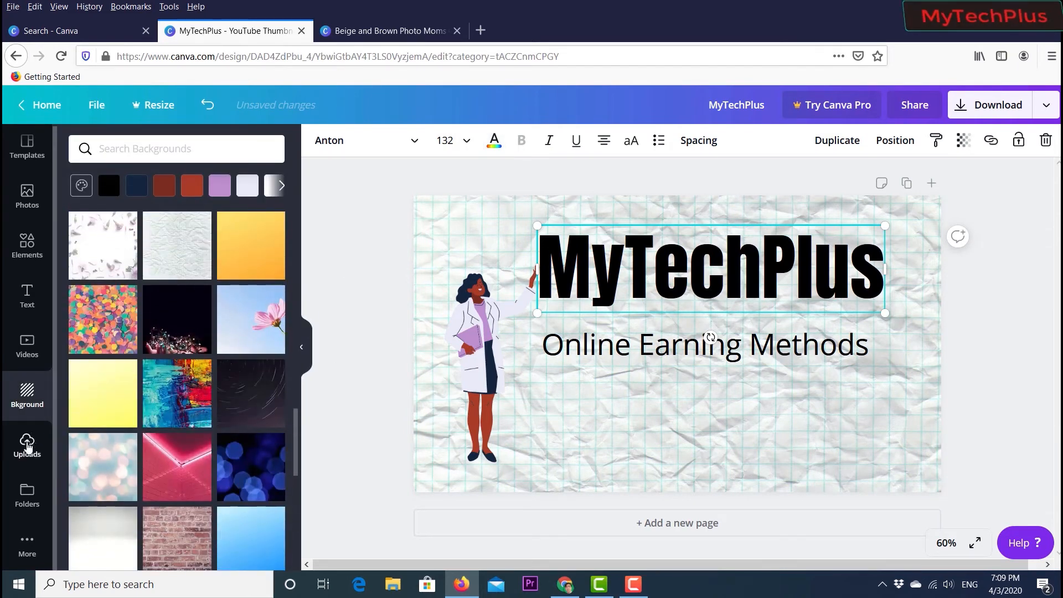
left_click(29, 444)
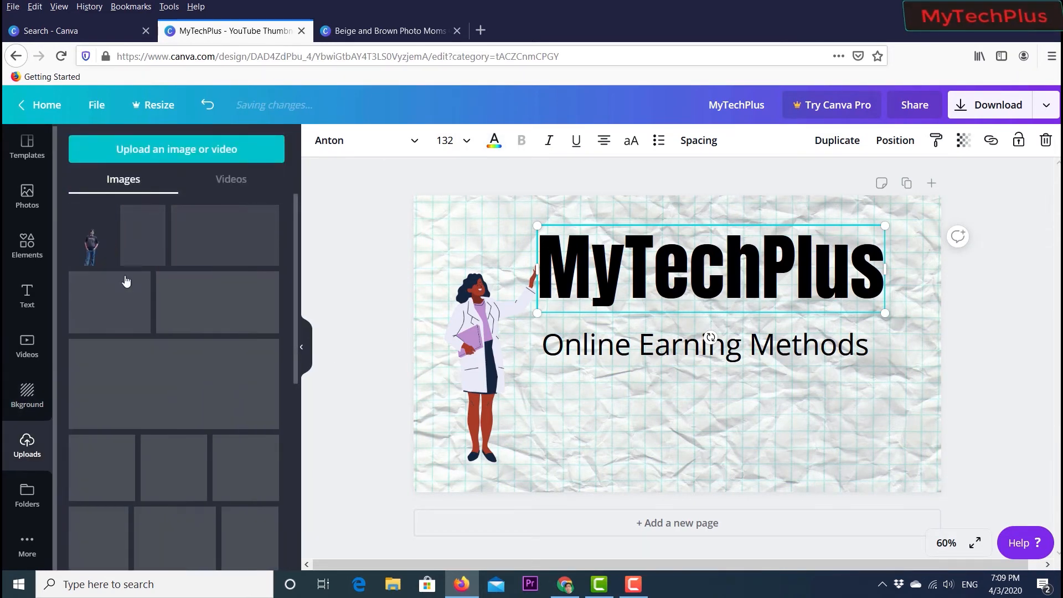
left_click(157, 157)
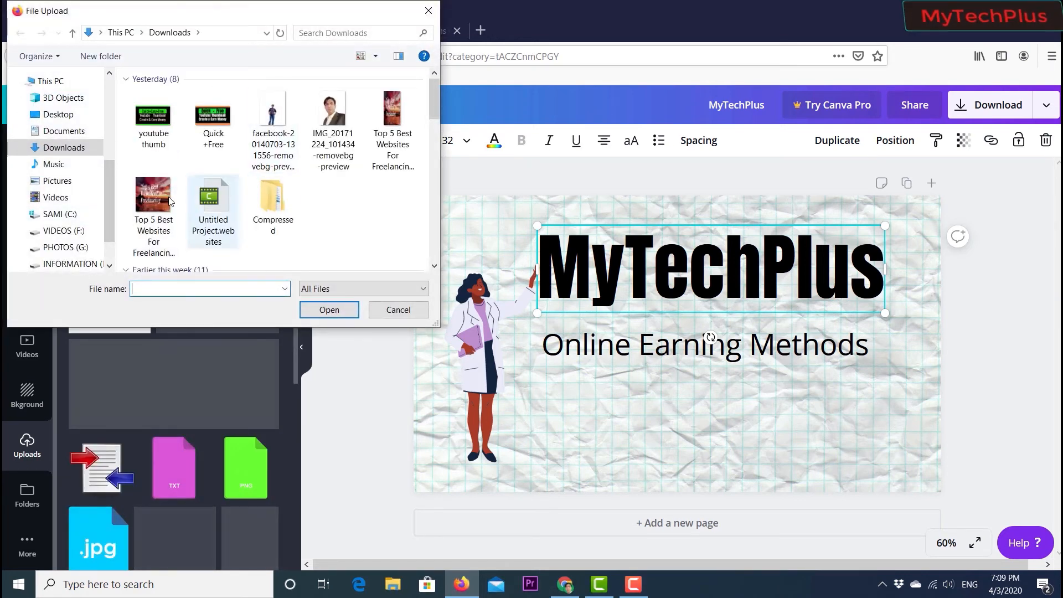
scroll(222, 189, "down", 5)
scroll(221, 185, "up", 6)
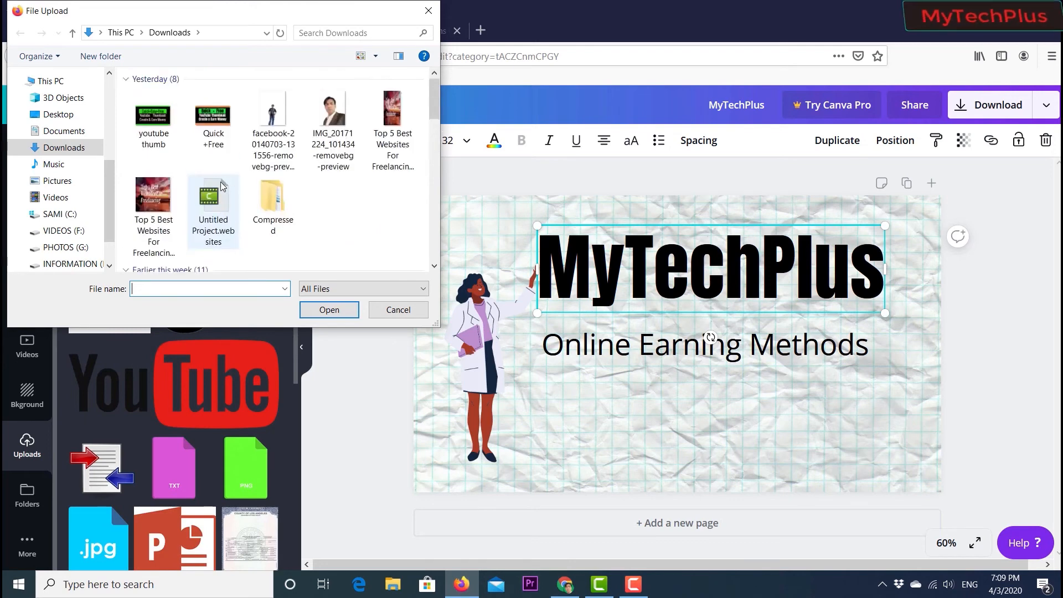
scroll(325, 143, "down", 2)
scroll(325, 143, "up", 3)
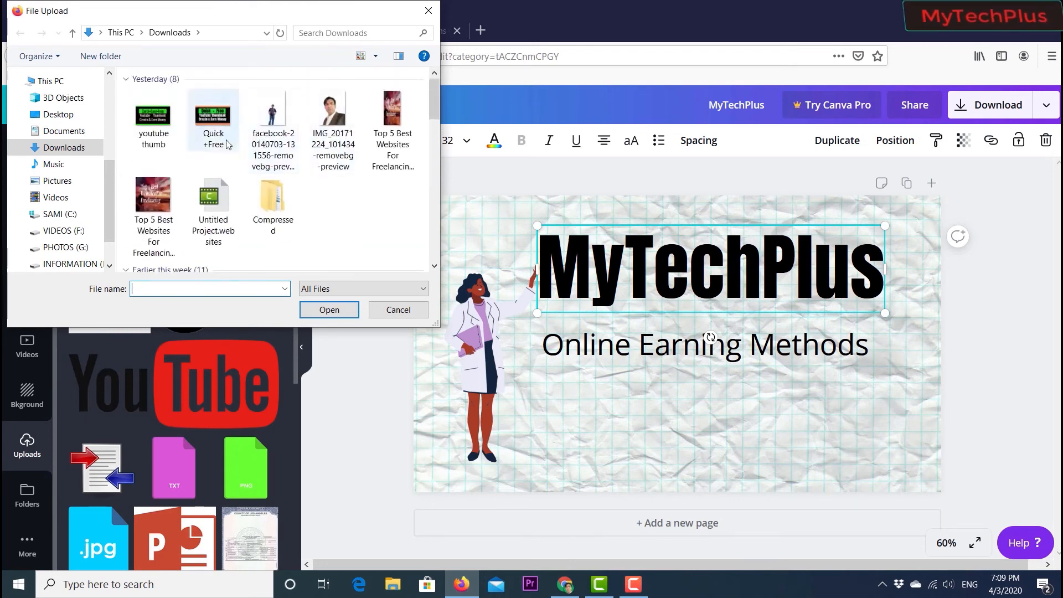
left_click(392, 310)
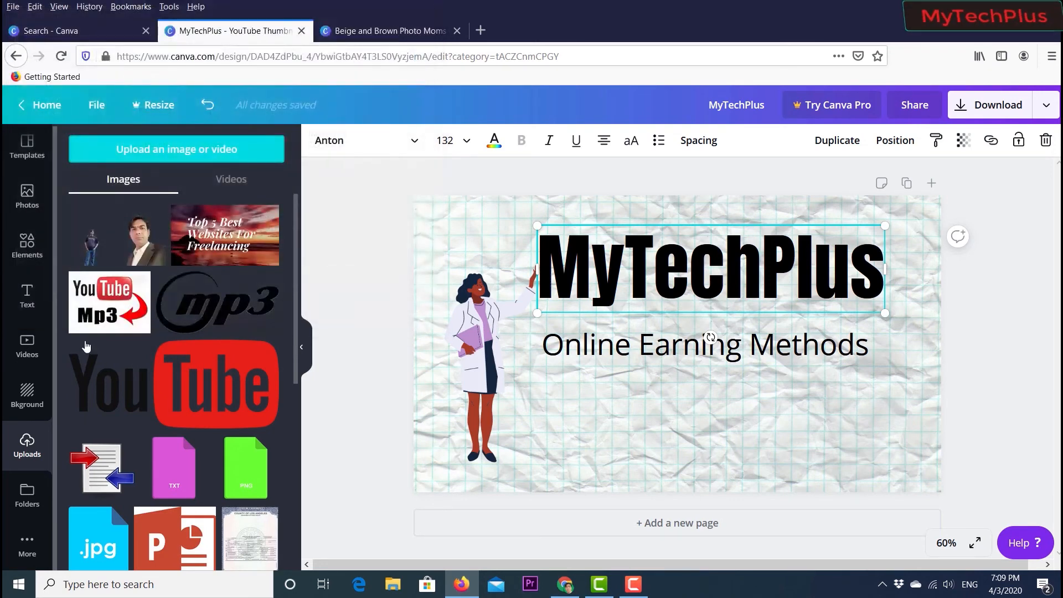
- Browse the Folders panel and the list of additional Canva apps
left_click(26, 495)
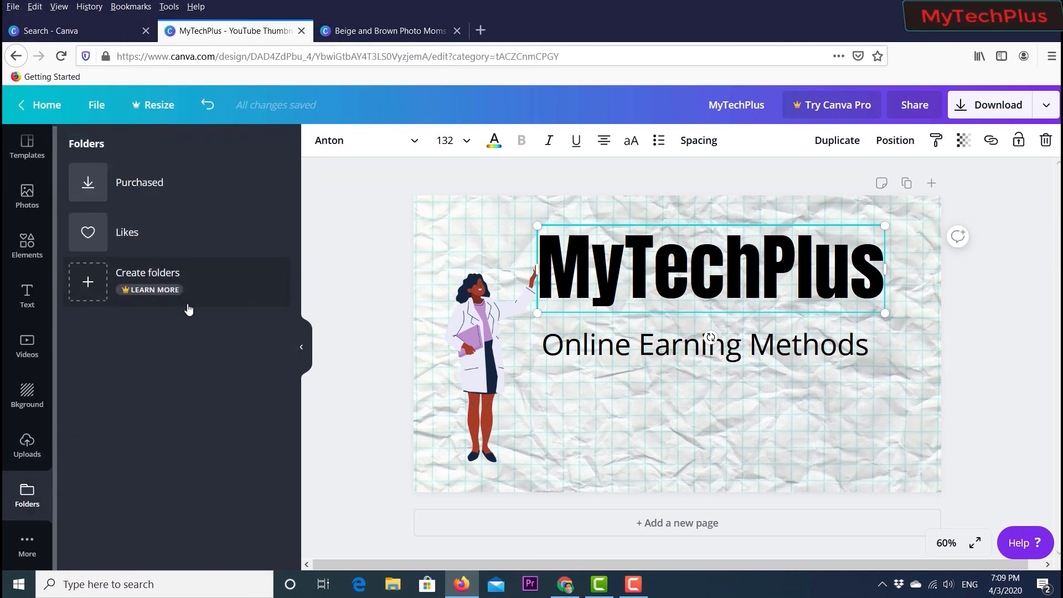
left_click(23, 548)
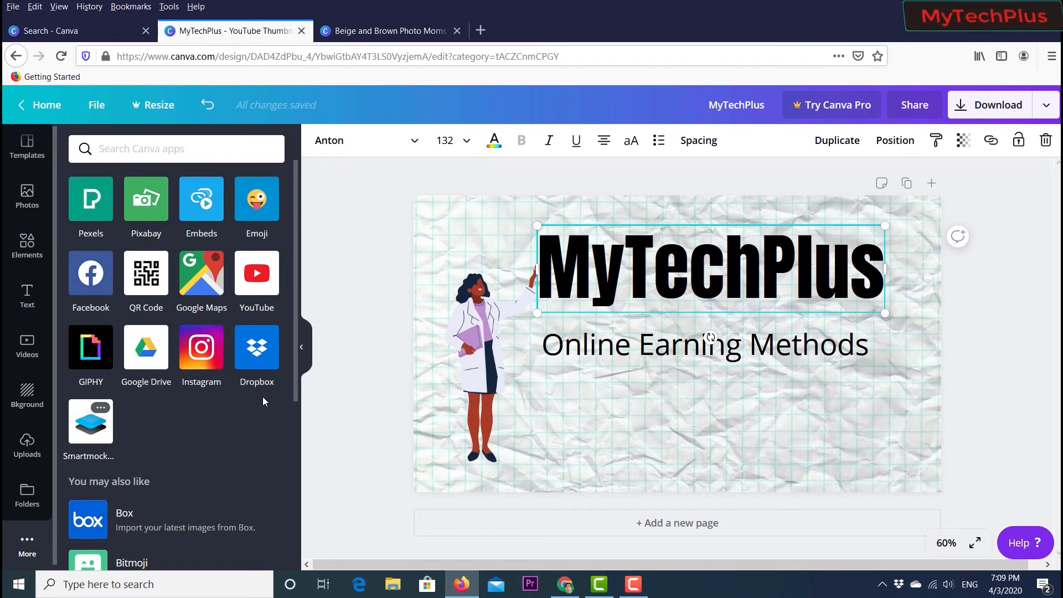
scroll(167, 427, "down", 5)
scroll(166, 427, "up", 4)
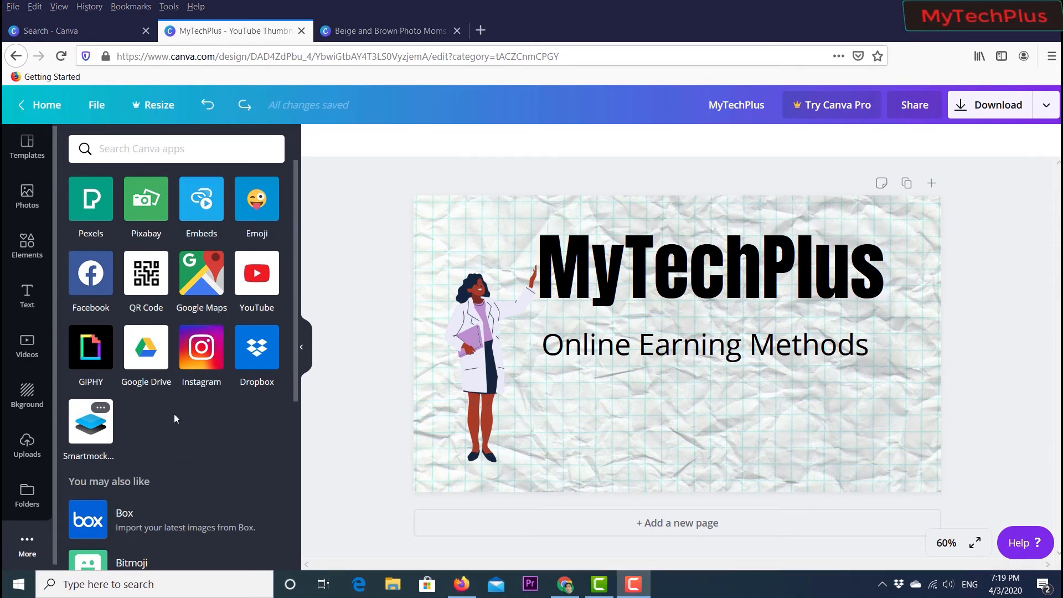
- Apply the Weekend Morning Routine YouTube thumbnail template to the design
left_click(31, 157)
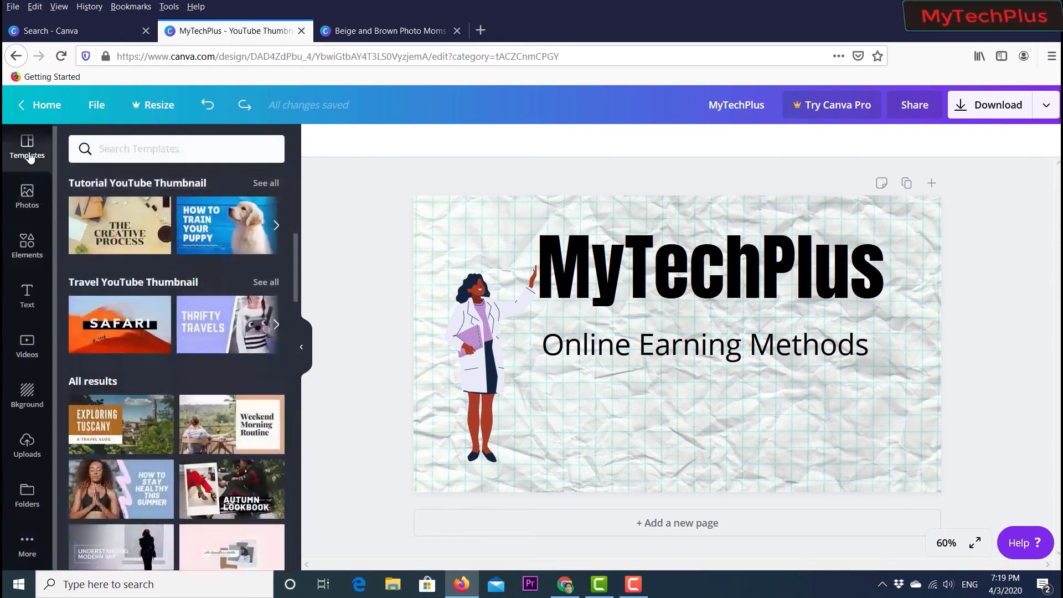
scroll(151, 299, "down", 3)
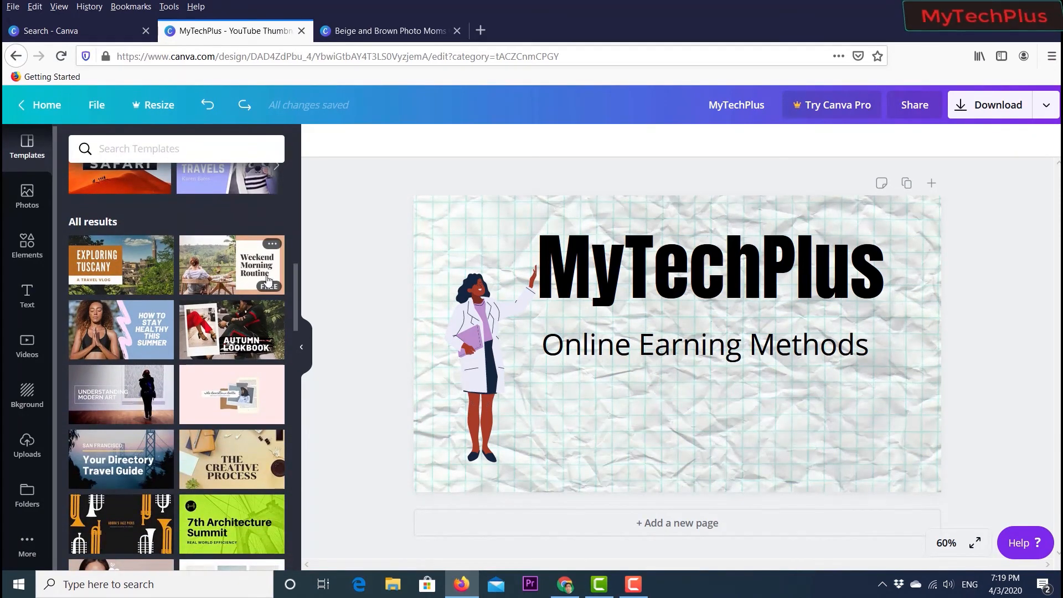
left_click(224, 285)
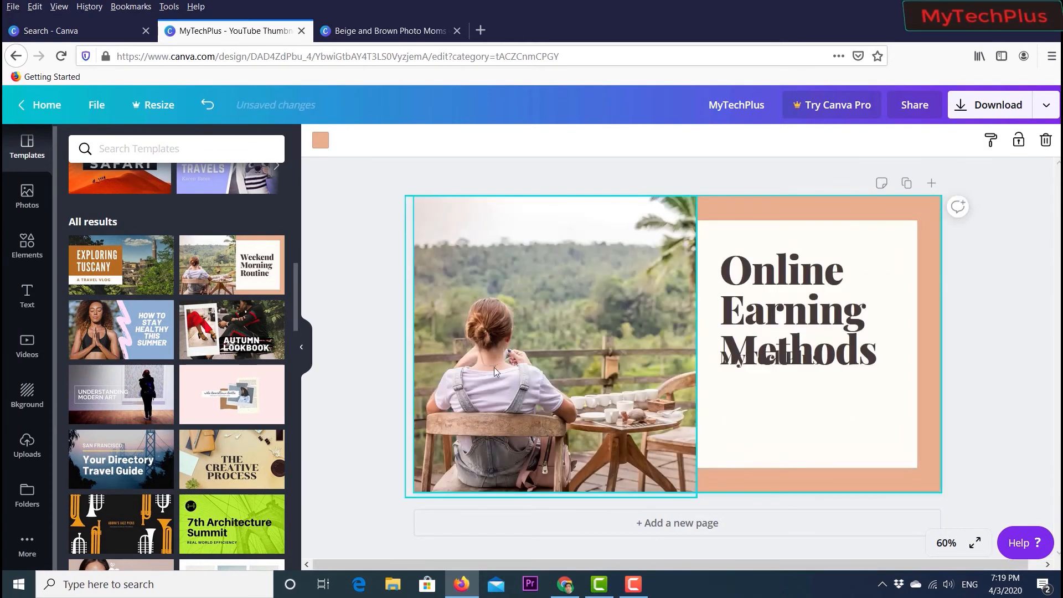
- Delete the words Earning Methods from the template's heading text
left_click(801, 337)
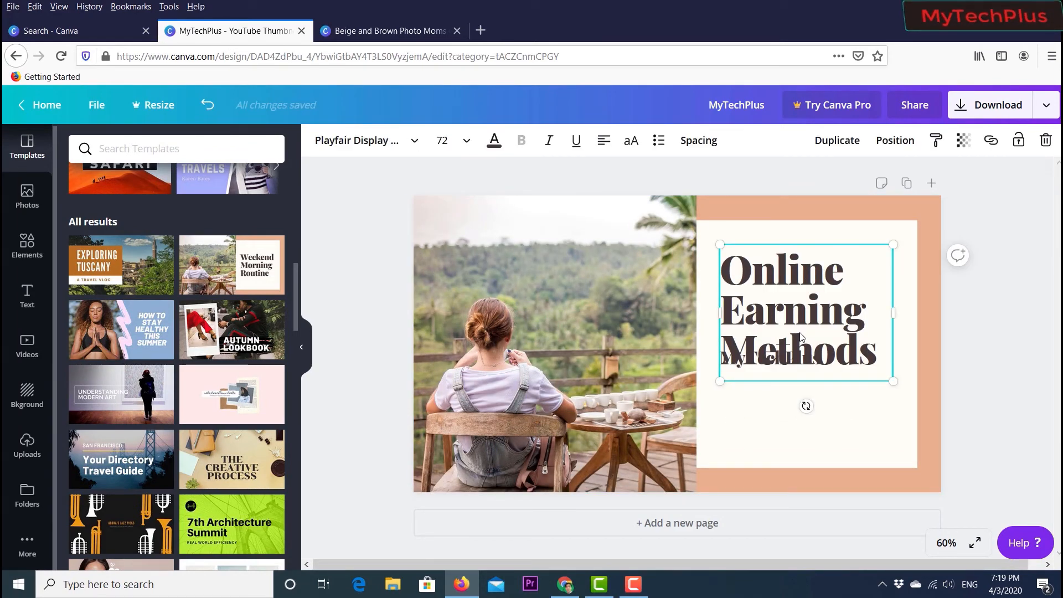
double_click(804, 336)
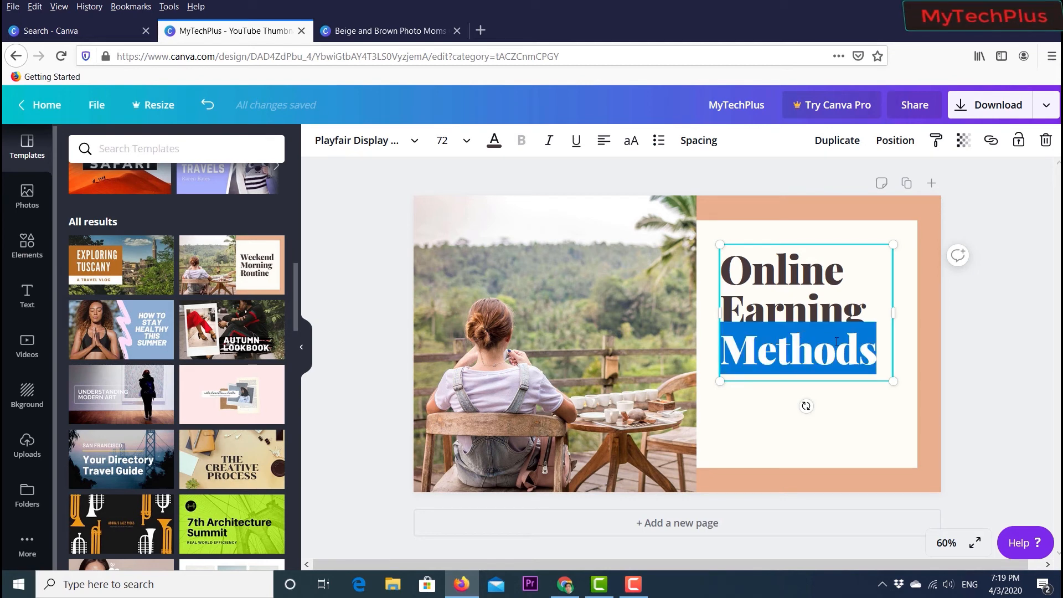
type("MyTechPlus")
double_click(855, 337)
key("BackSpace")
key("BackSpace")
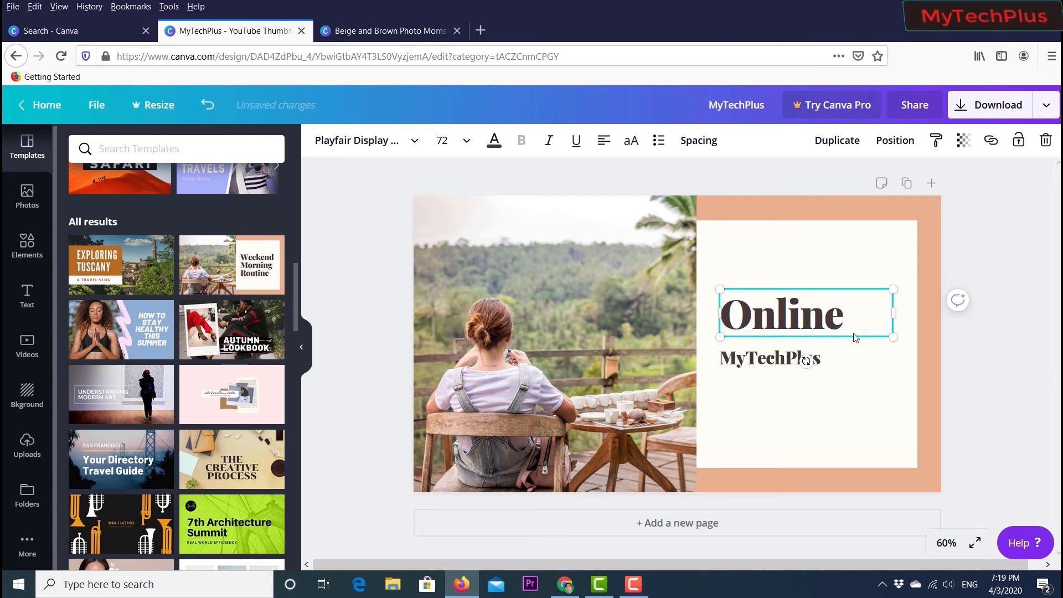
- Replace the remaining heading word with MYTECHPLUS
double_click(851, 317)
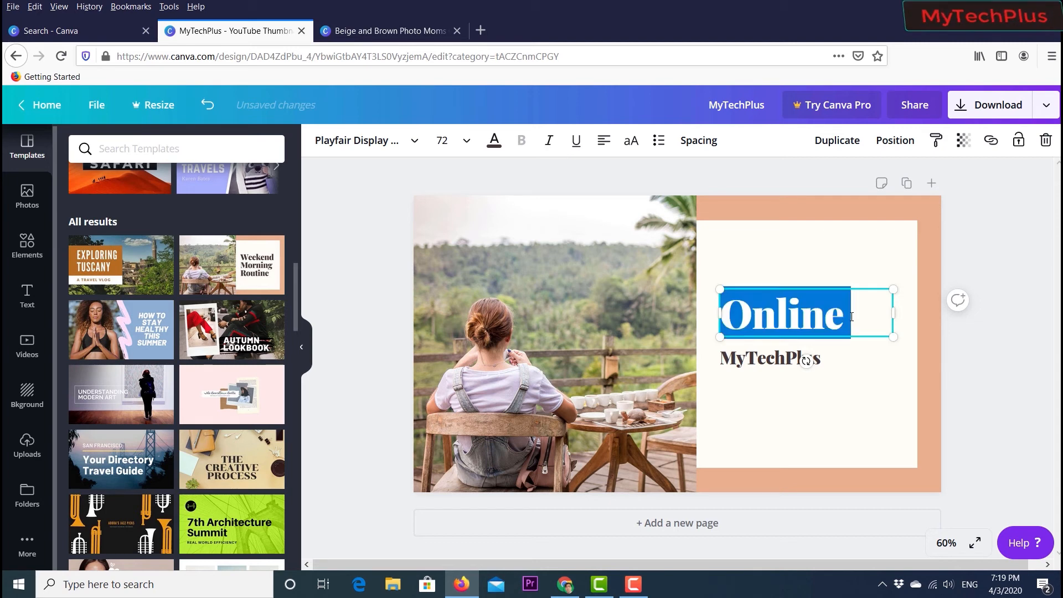
key("BackSpace")
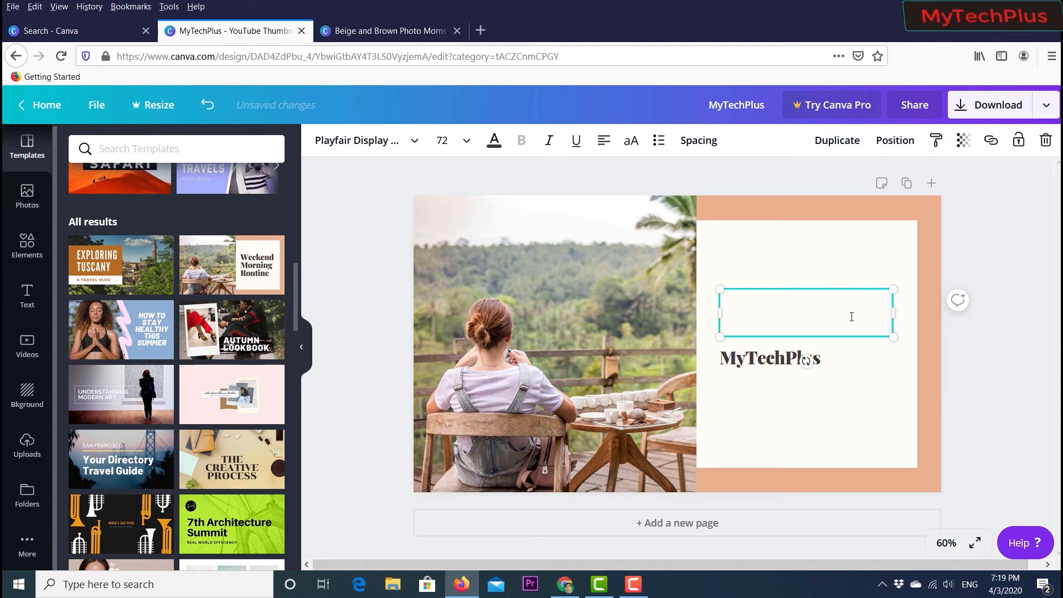
type("M")
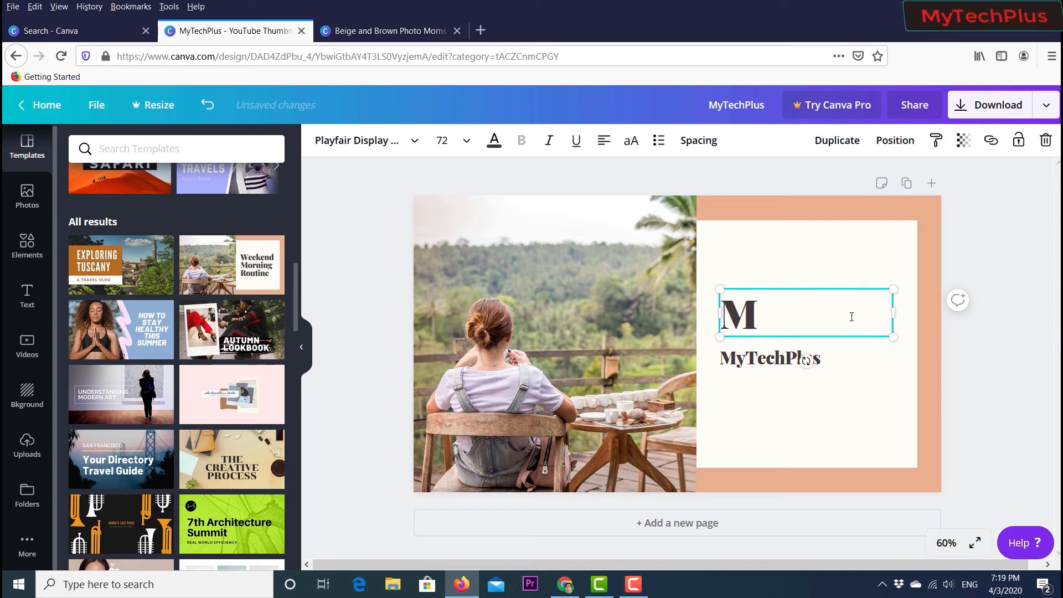
type("YTEC")
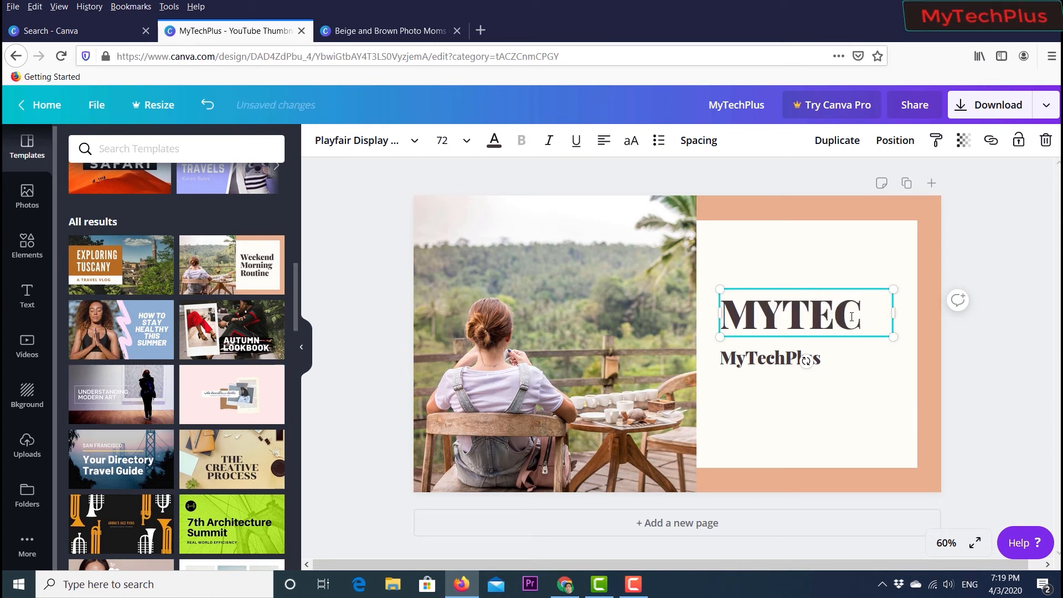
type("HP")
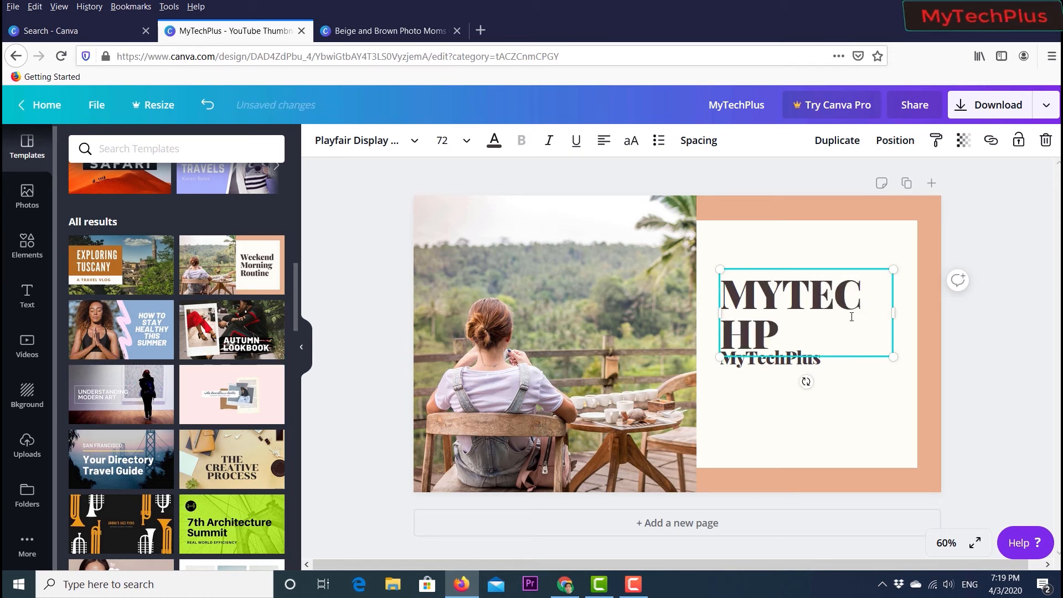
type("LUS")
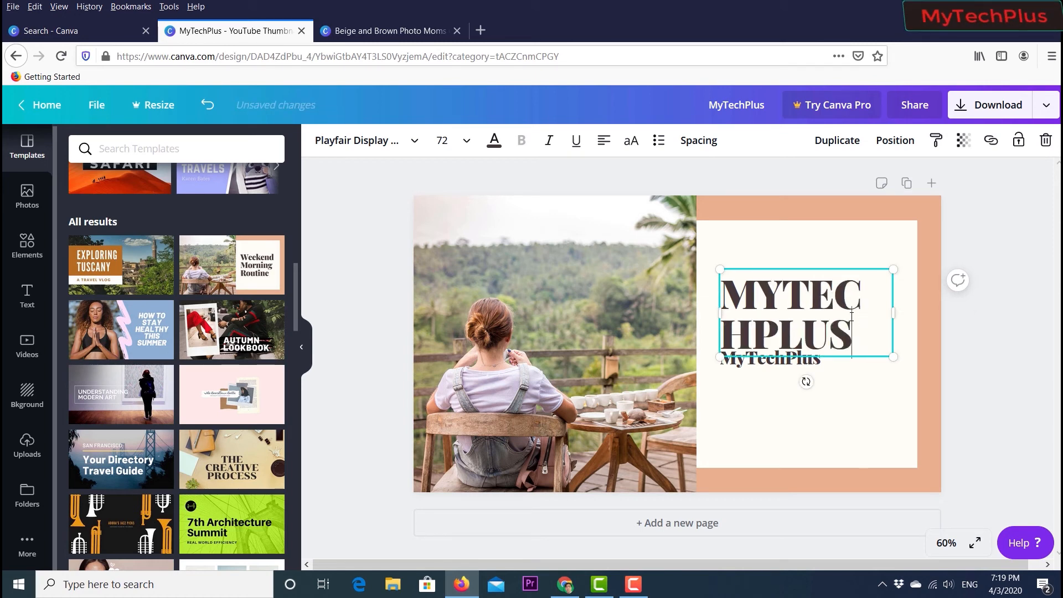
- Delete the small MyTechPlus text line below the heading
left_click(805, 380)
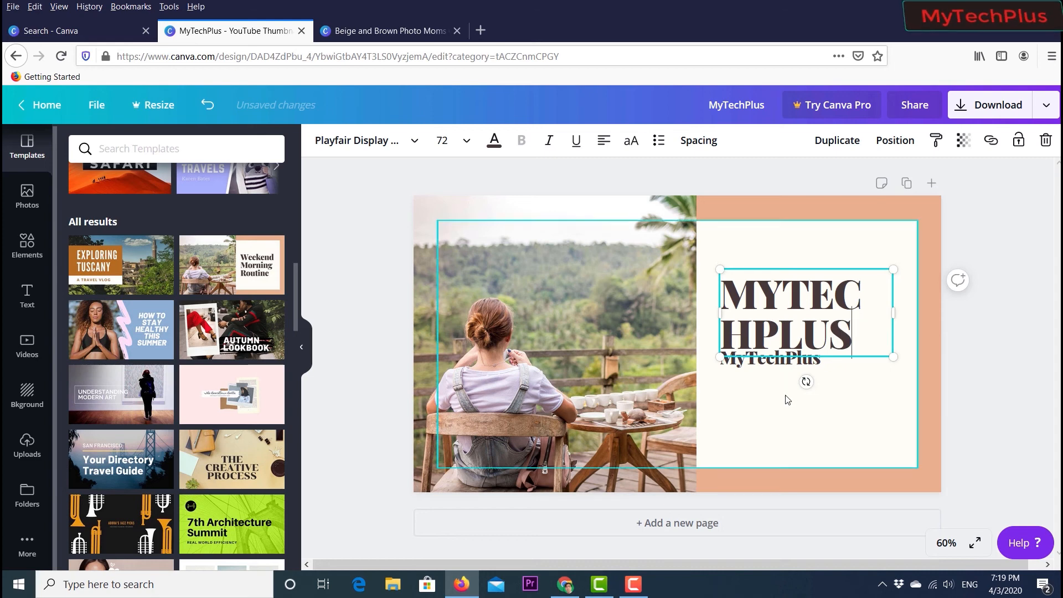
left_click(798, 364)
key("Delete")
- Enlarge the MYTECHPLUS heading box and shift it slightly left
left_click(805, 335)
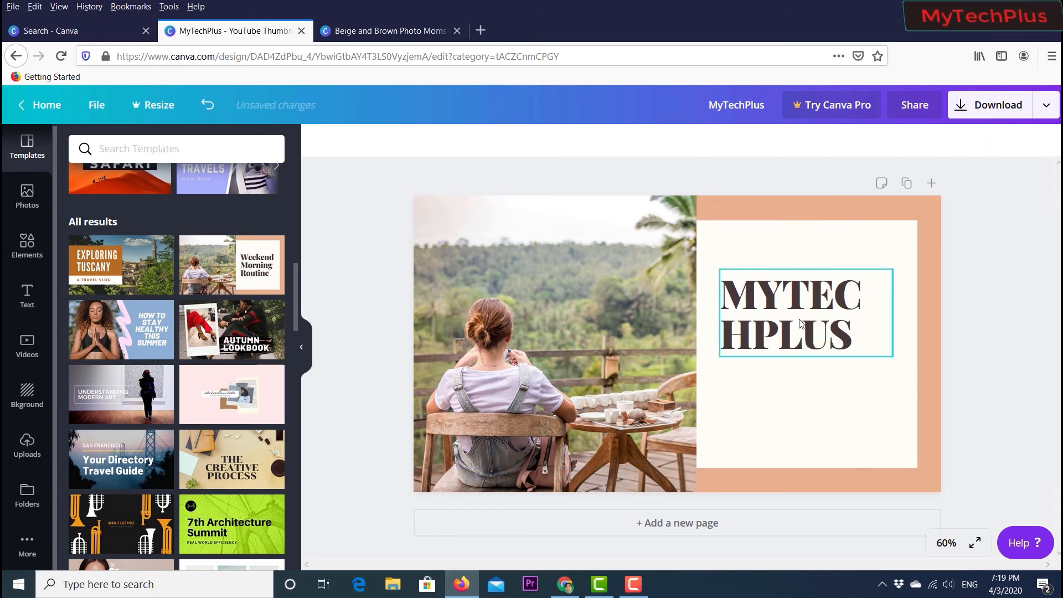
left_click_drag(893, 356, 933, 408)
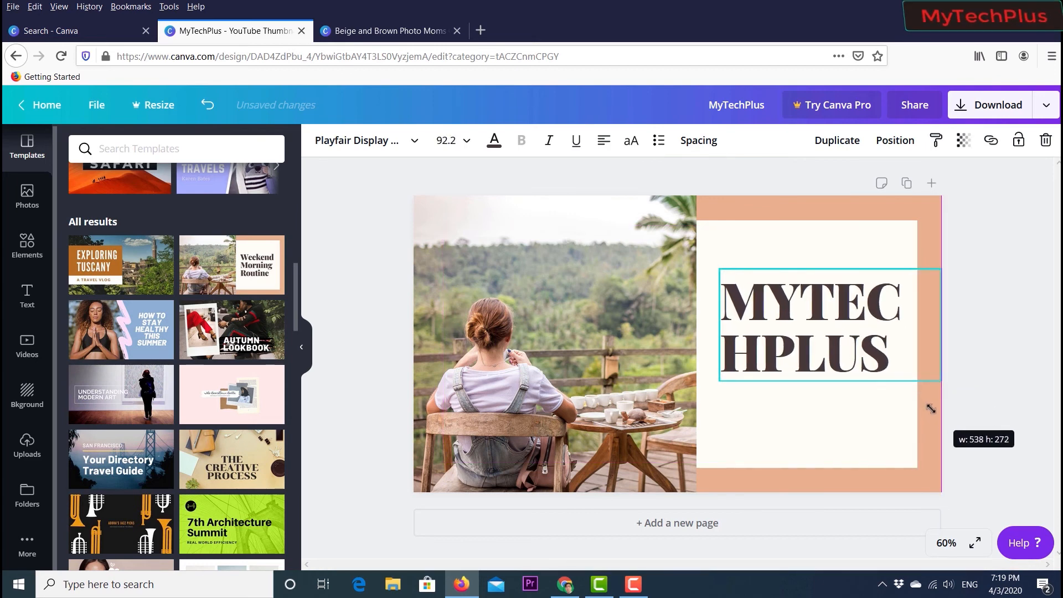
left_click_drag(812, 335, 795, 336)
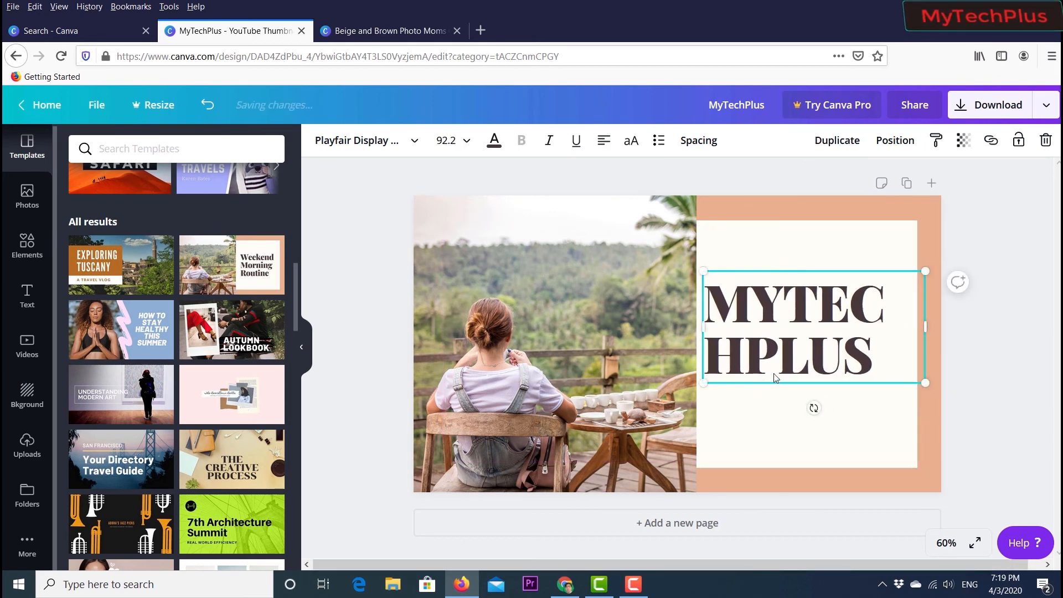
- Set the MYTECHPLUS heading's font size to 56 and move it higher in the cream panel
left_click(465, 142)
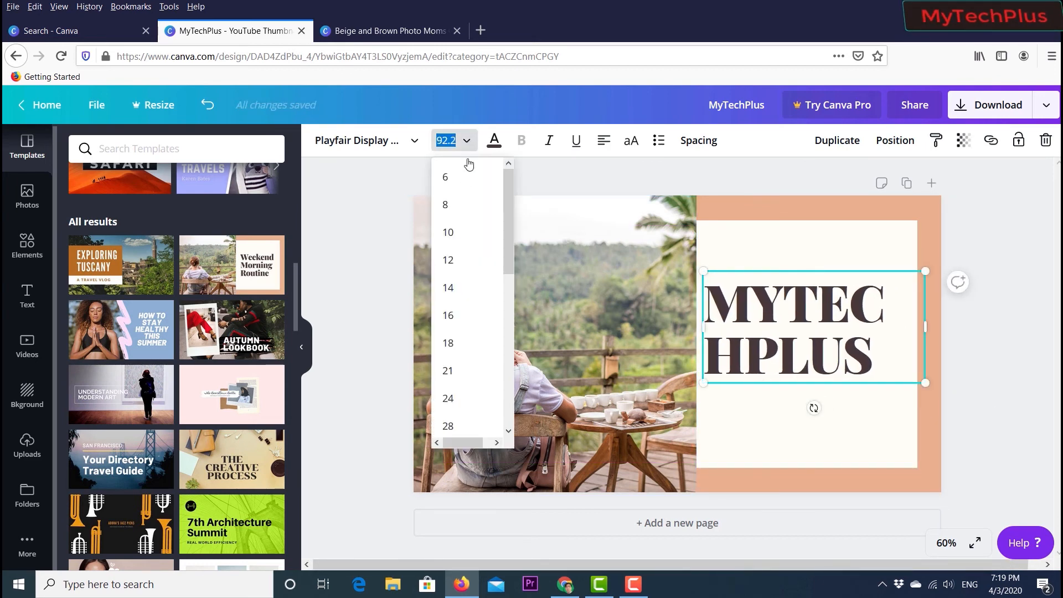
scroll(469, 352, "down", 4)
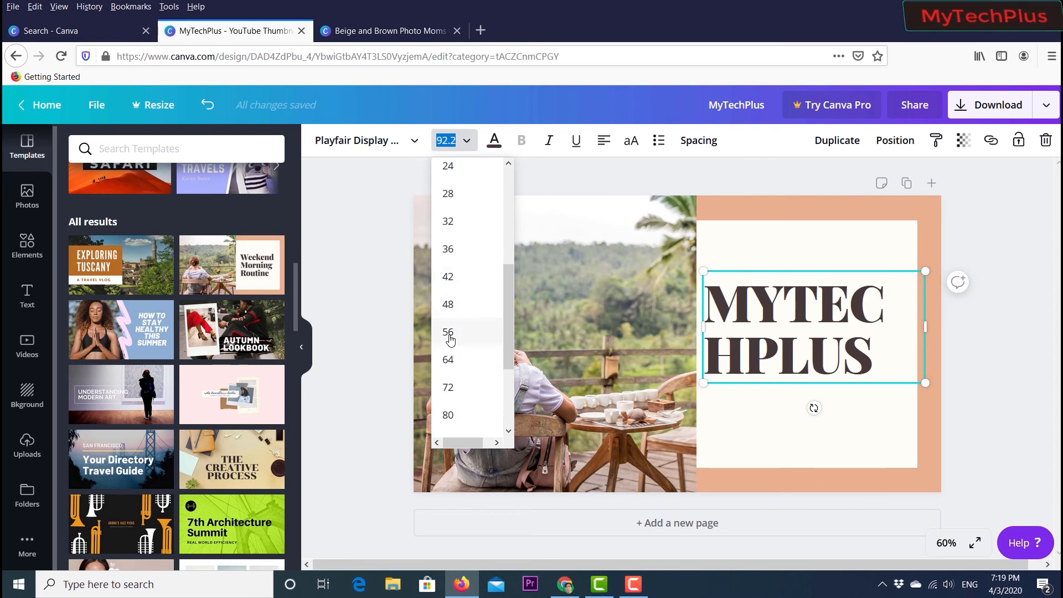
left_click(449, 361)
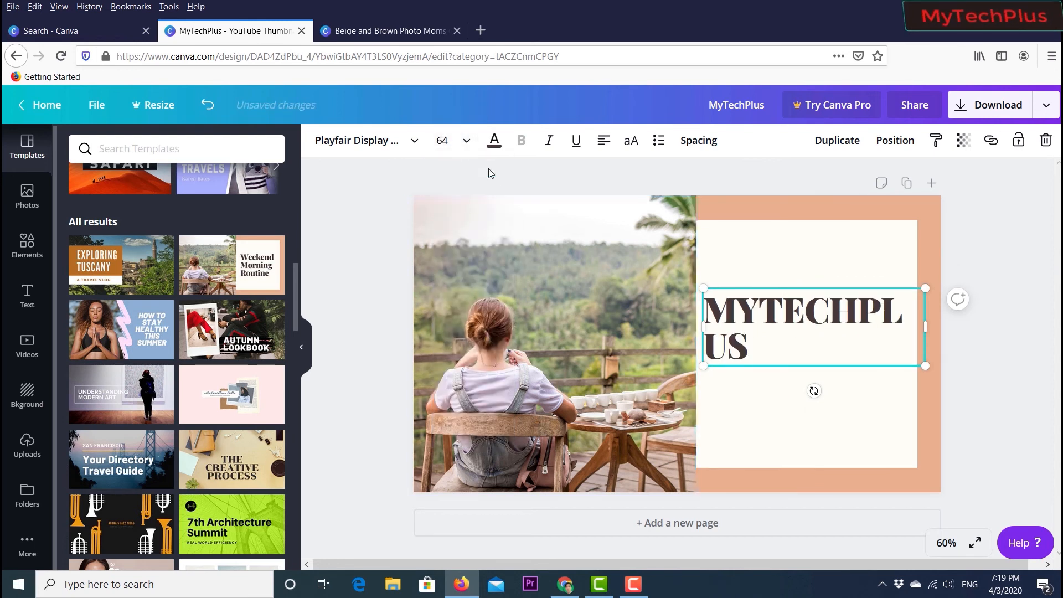
left_click(462, 143)
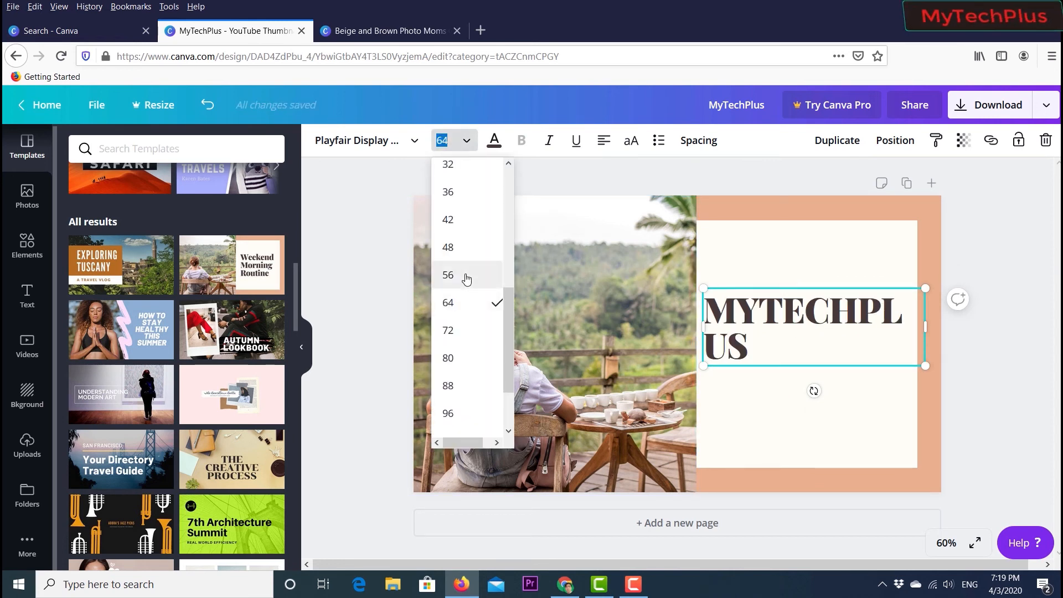
left_click(464, 274)
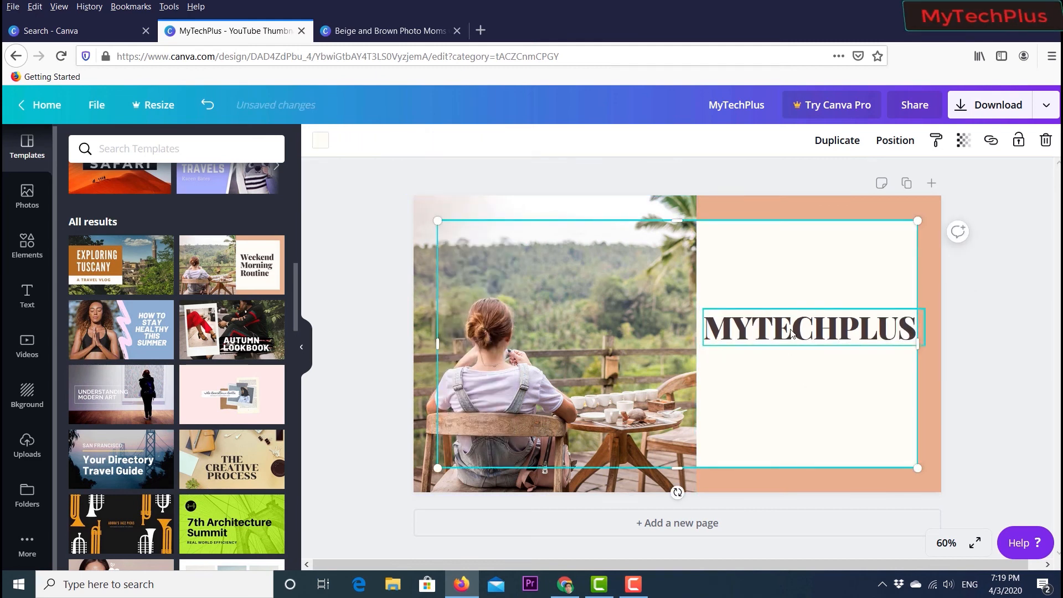
left_click_drag(789, 326, 784, 289)
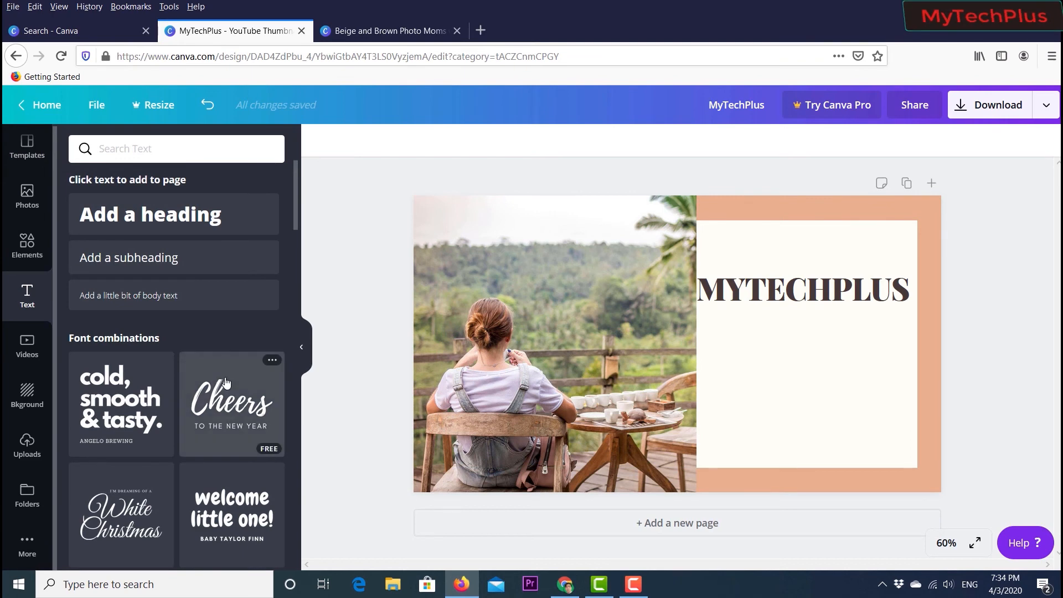
- Browse the text panel's font combinations
scroll(223, 403, "down", 5)
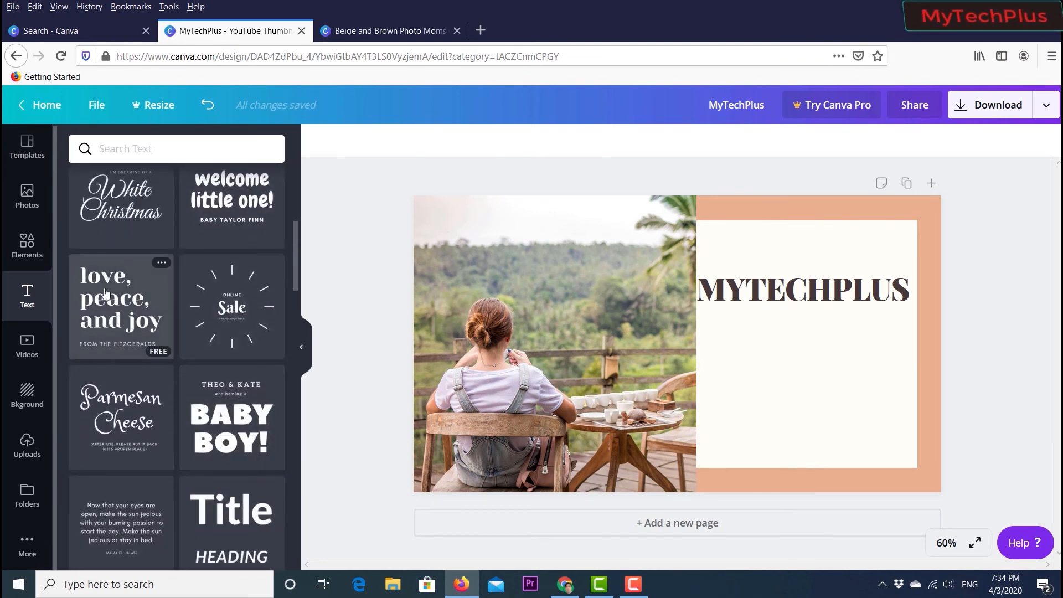
scroll(154, 298, "down", 4)
scroll(154, 297, "down", 7)
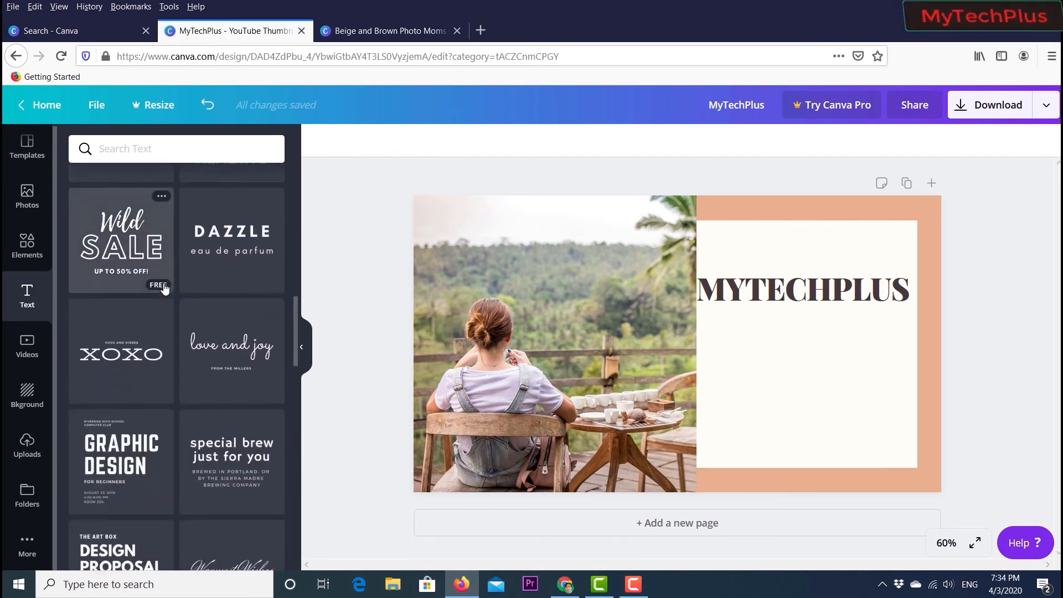
scroll(161, 292, "down", 3)
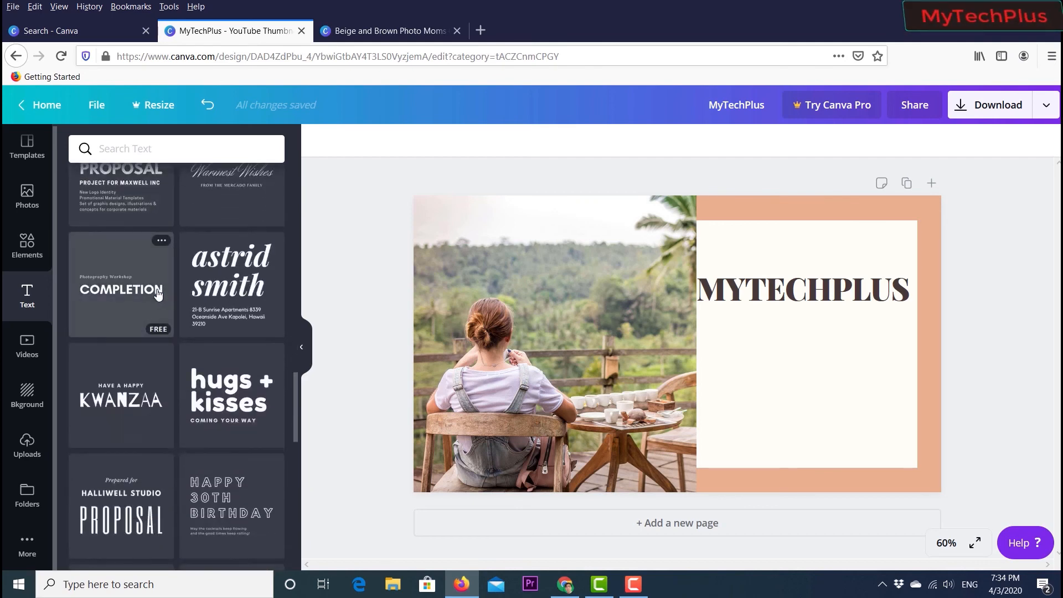
scroll(132, 299, "up", 4)
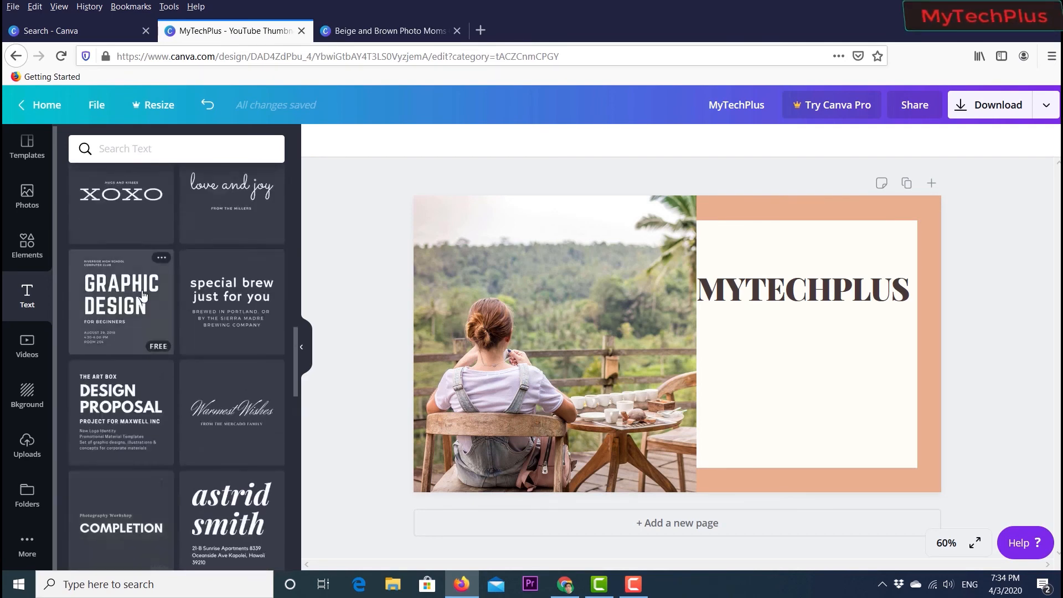
- Add the "welcome little one!" font combination to the design and place it below the MYTECHPLUS heading
scroll(143, 296, "down", 6)
scroll(143, 297, "up", 12)
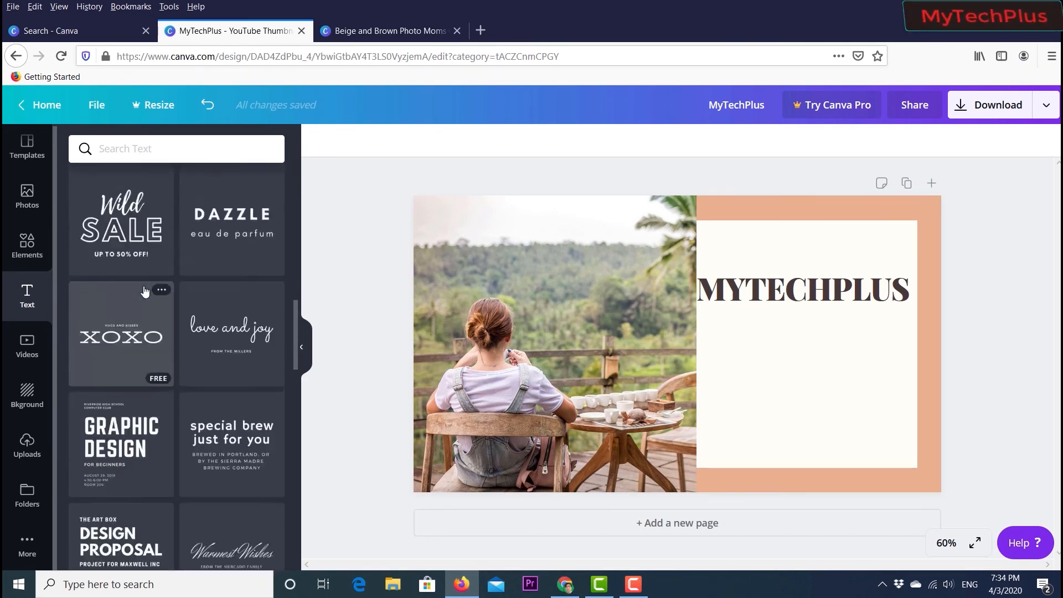
scroll(144, 291, "up", 5)
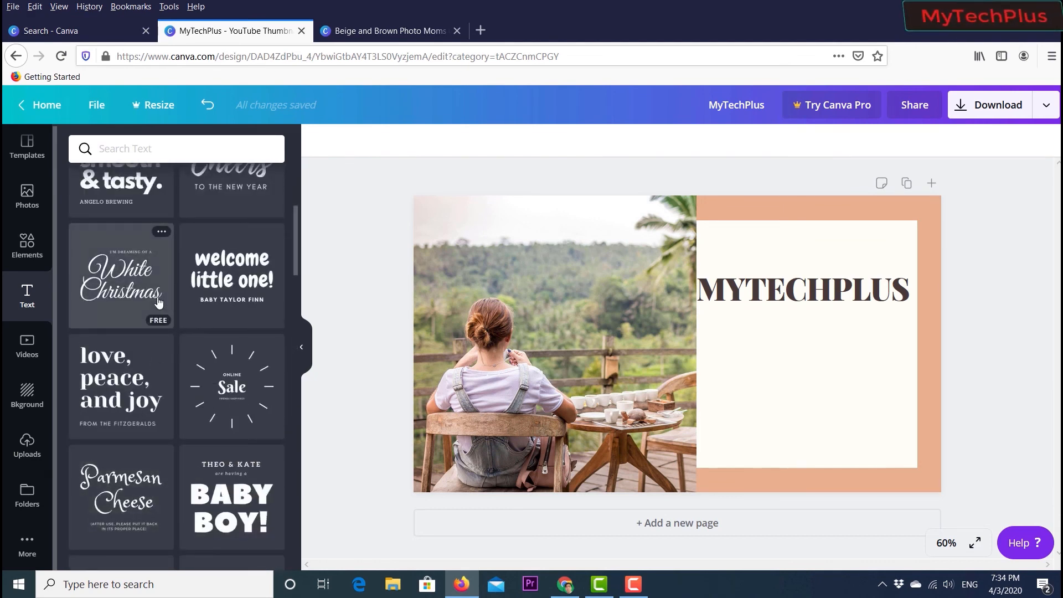
scroll(159, 302, "up", 3)
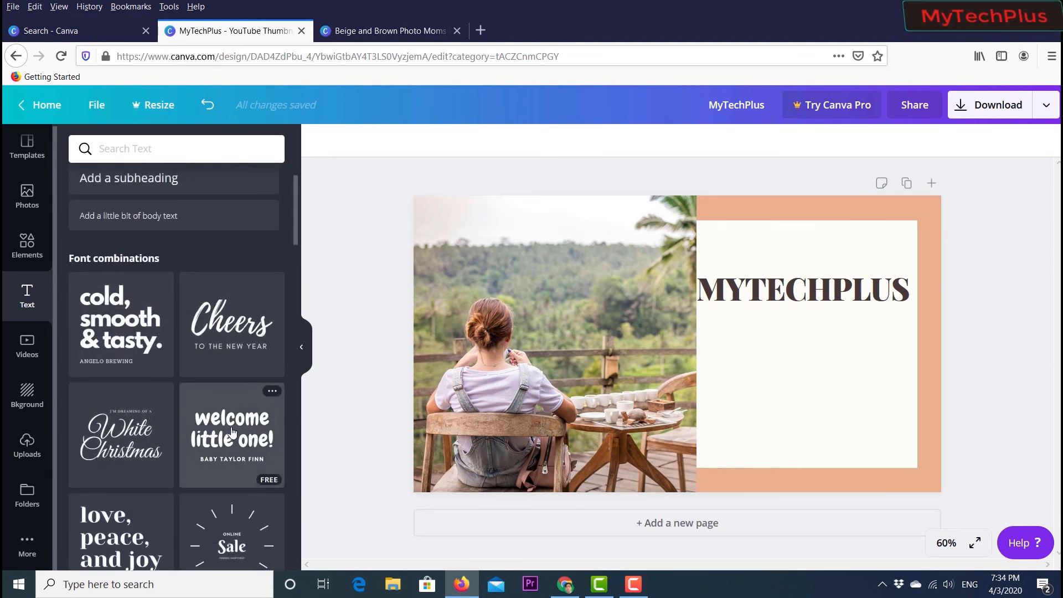
left_click_drag(232, 432, 616, 353)
left_click_drag(567, 311, 713, 392)
left_click_drag(845, 453, 797, 368)
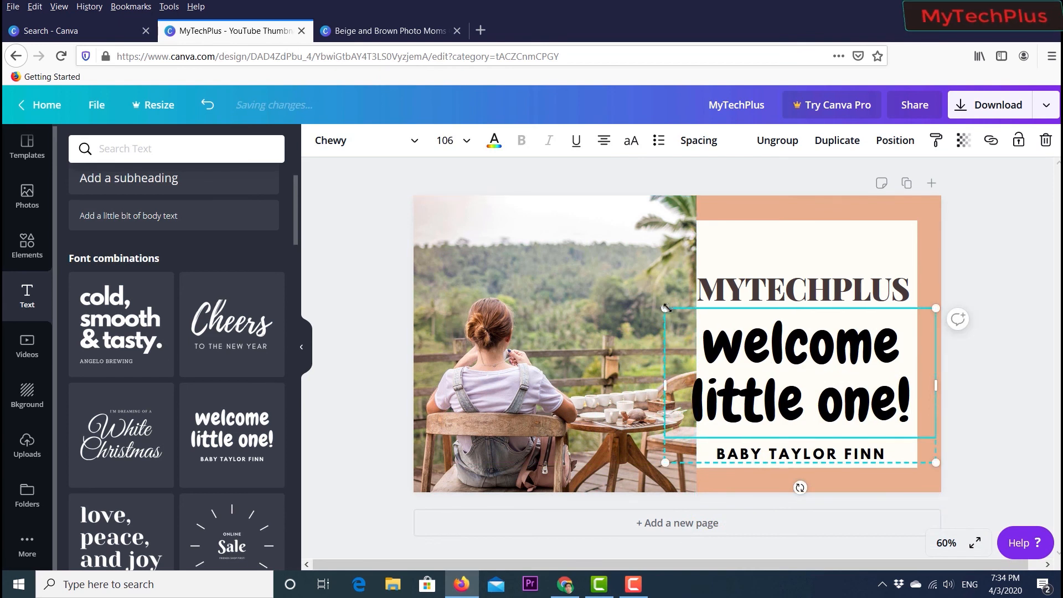
- Shrink the "welcome little one!" text group to fit inside the cream panel under the heading
left_click_drag(666, 307, 728, 345)
mouse_move(793, 385)
left_mouse_down()
mouse_move(771, 347)
mouse_move(777, 379)
left_mouse_up()
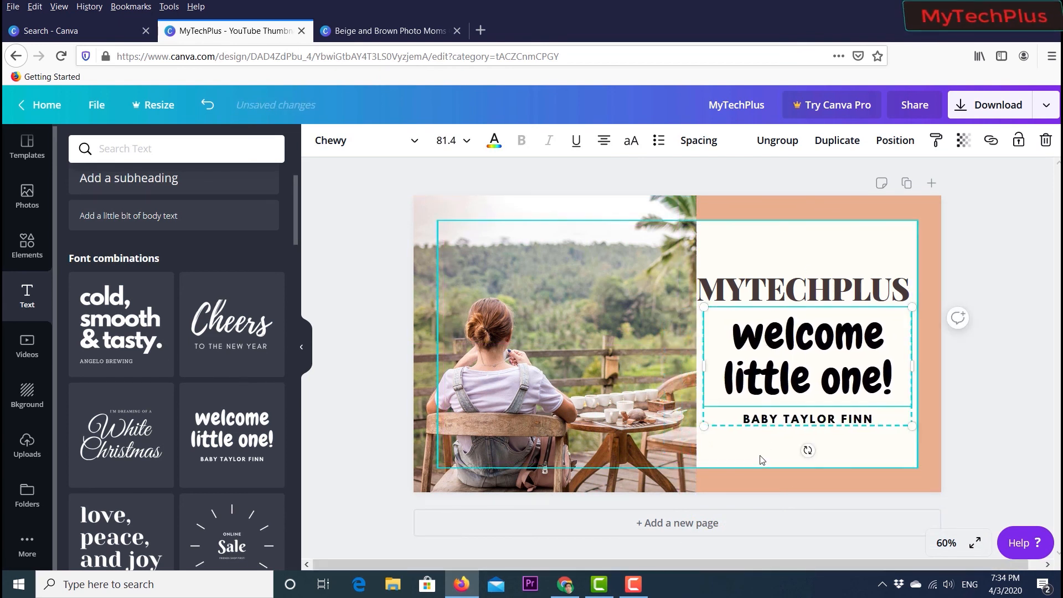
left_click(760, 459)
left_click(828, 383)
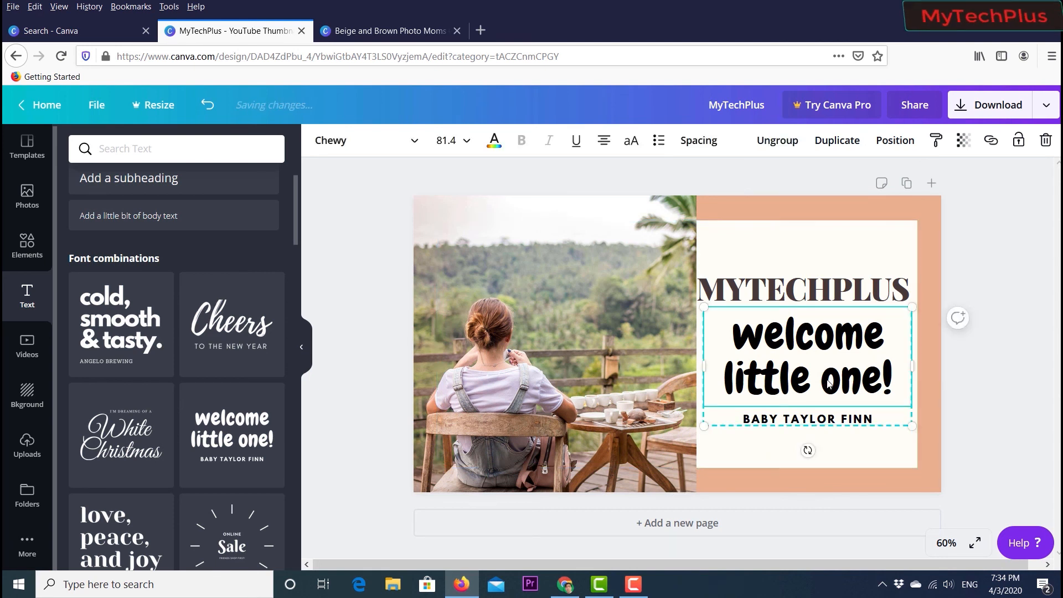
left_click(761, 477)
- Replace the woman-at-table photo with the stock photo of two laughing women holding their hair
left_click(519, 369)
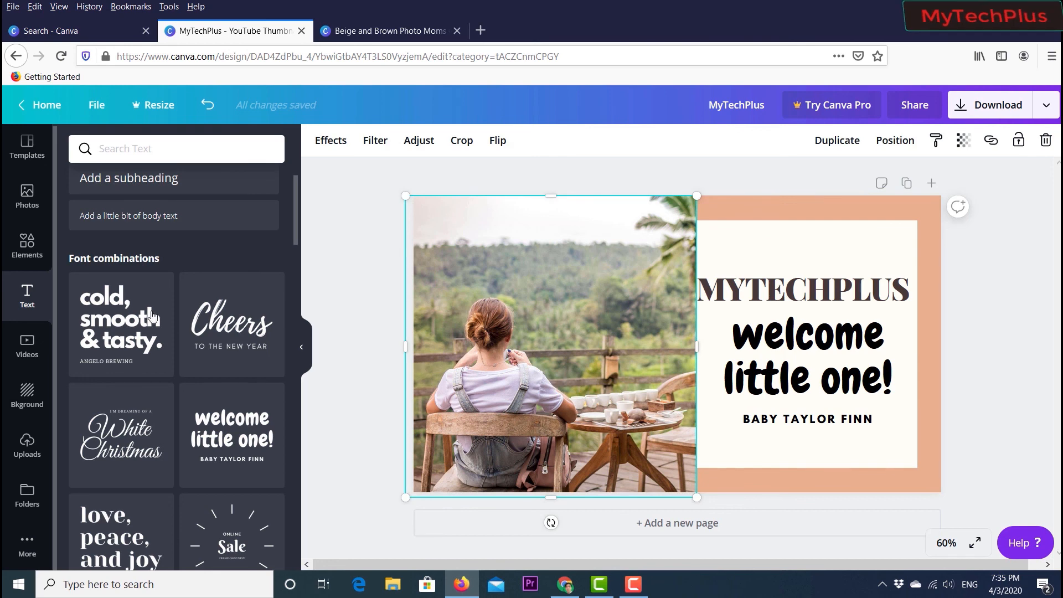
left_click(27, 198)
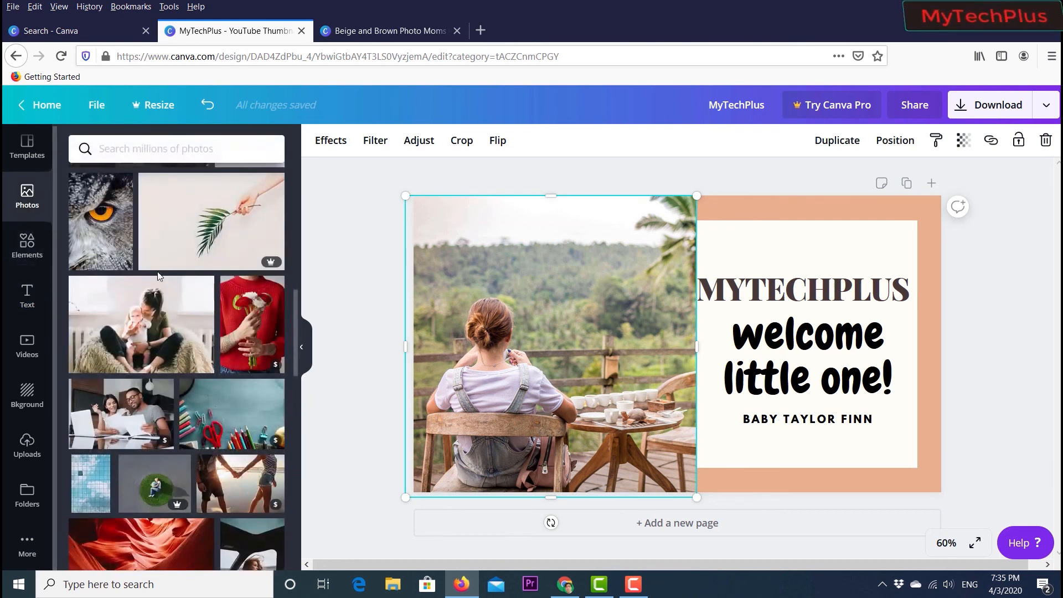
scroll(158, 276, "down", 6)
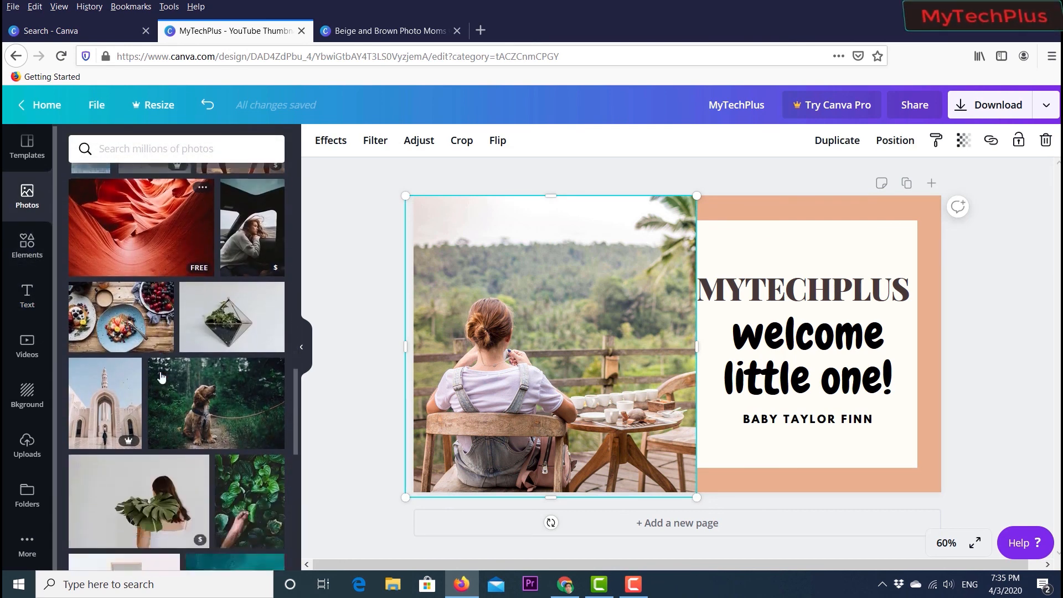
scroll(160, 376, "down", 1)
scroll(186, 388, "down", 3)
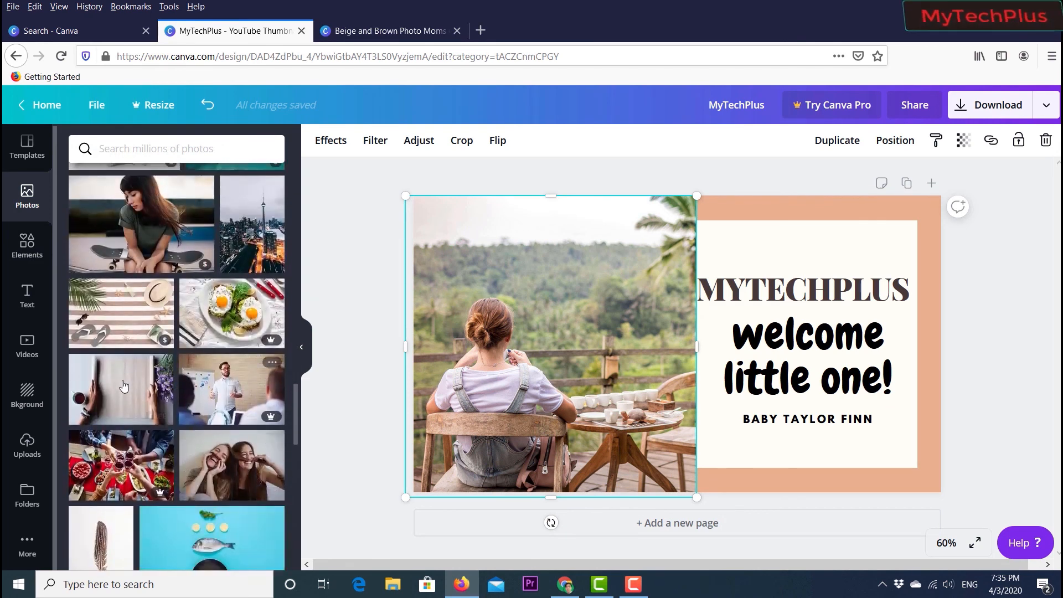
scroll(208, 386, "down", 1)
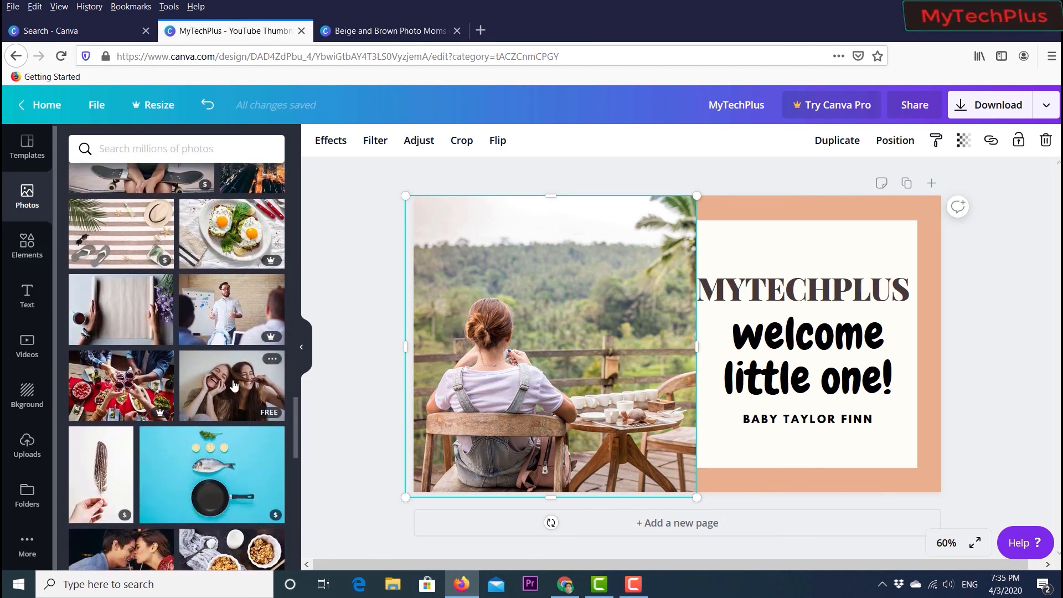
left_click_drag(234, 386, 498, 320)
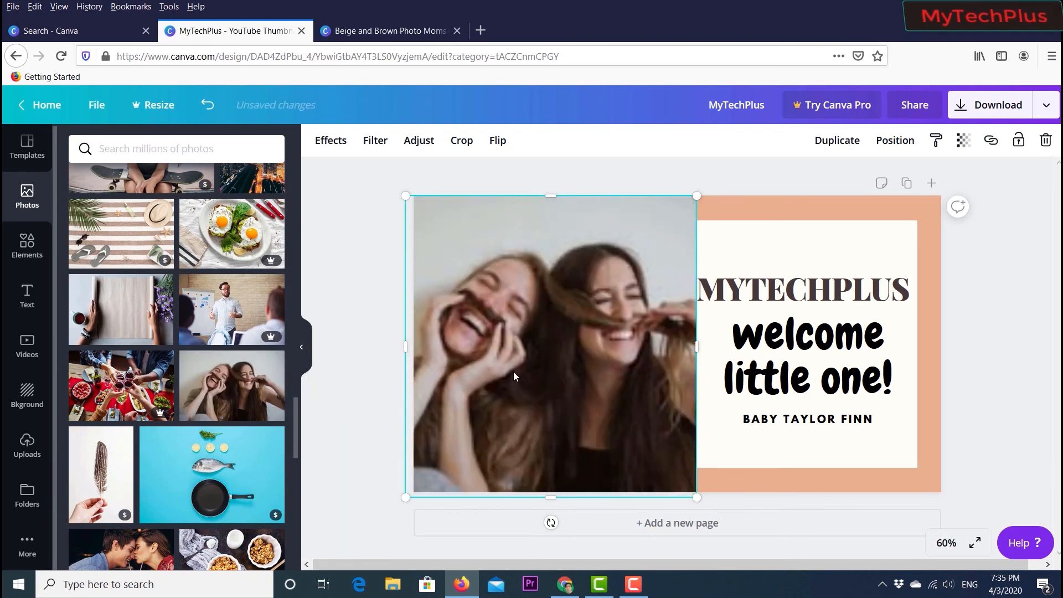
left_click(368, 367)
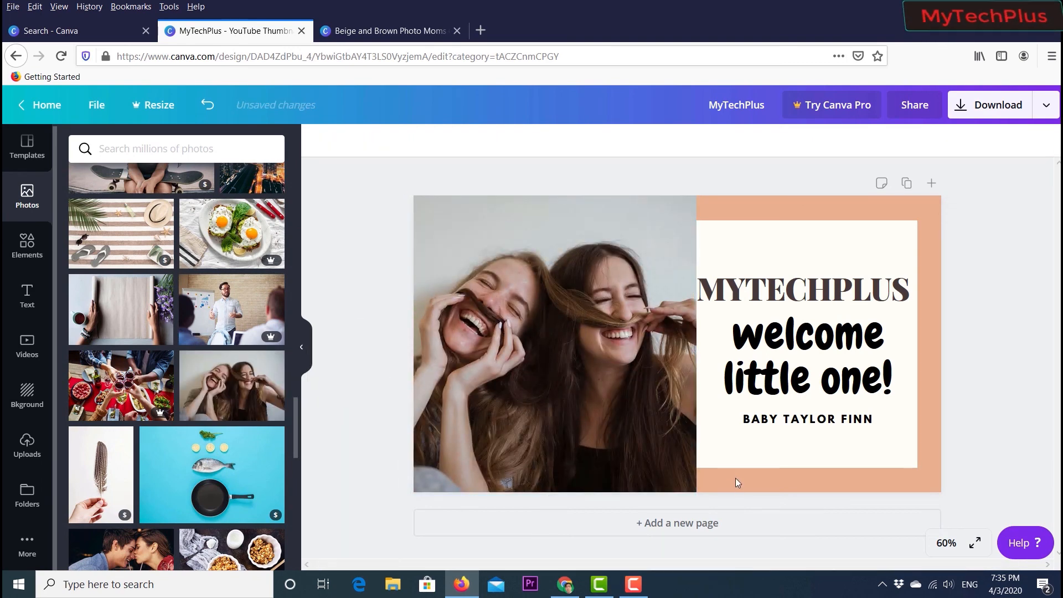